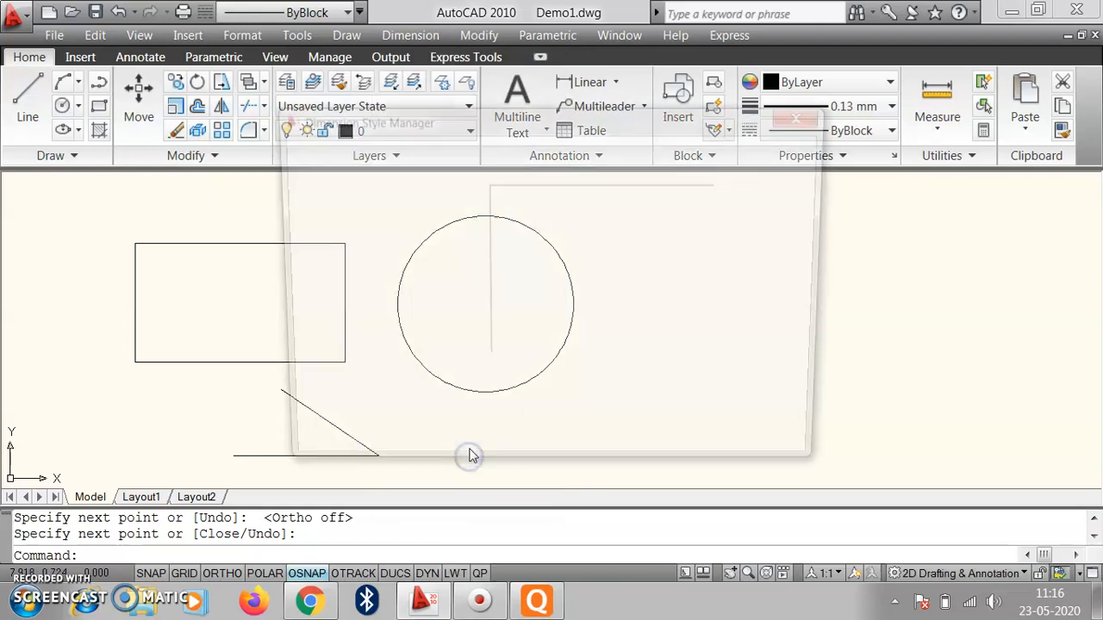
Modify the ISO-25 dimension style to use Engineering primary units with 0'-0" precision and enable the display of alternate units
left_click(771, 258)
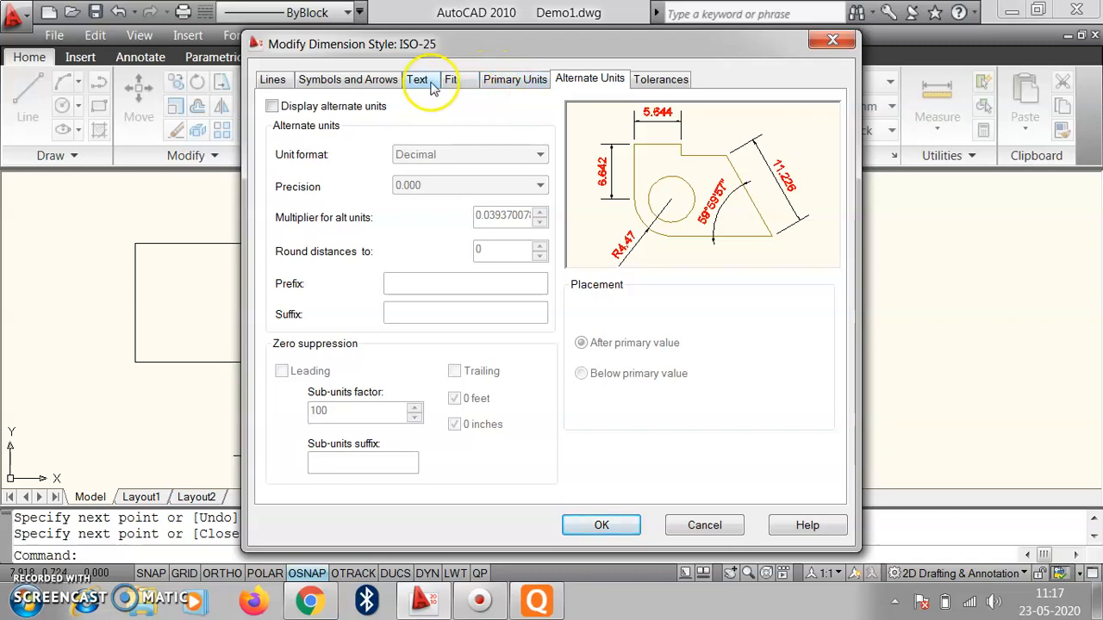
left_click(500, 84)
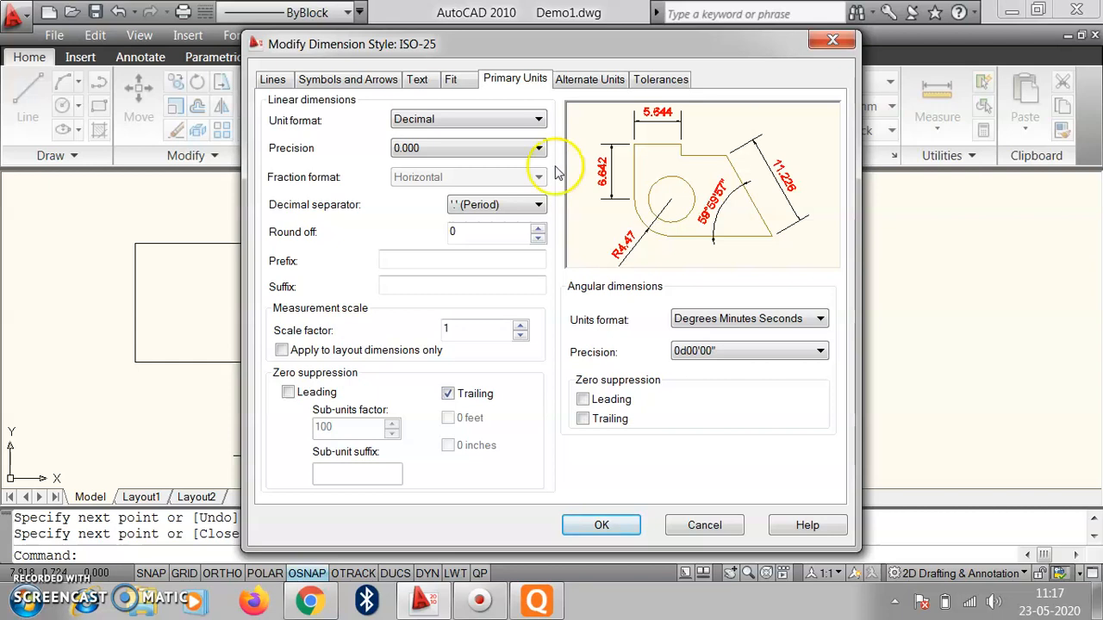
left_click(490, 121)
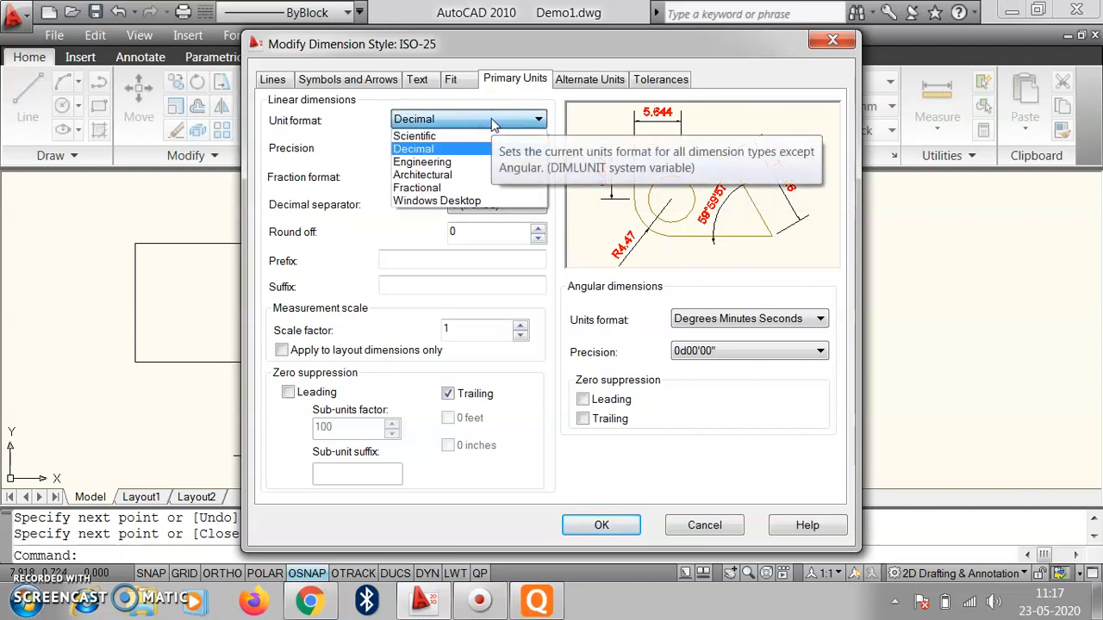
left_click(431, 161)
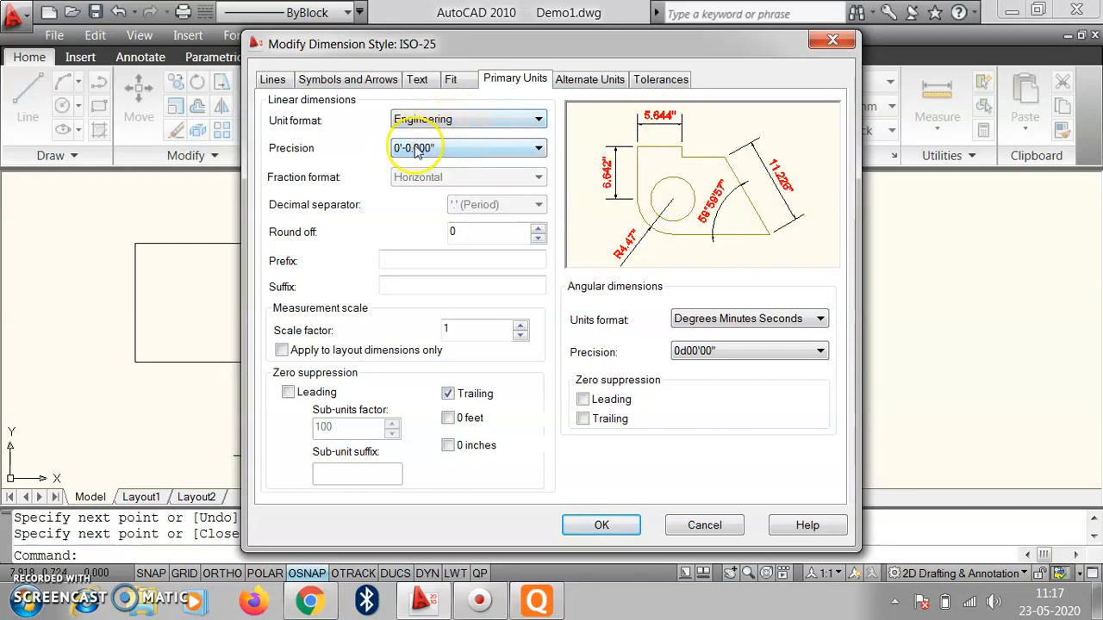
left_click(477, 153)
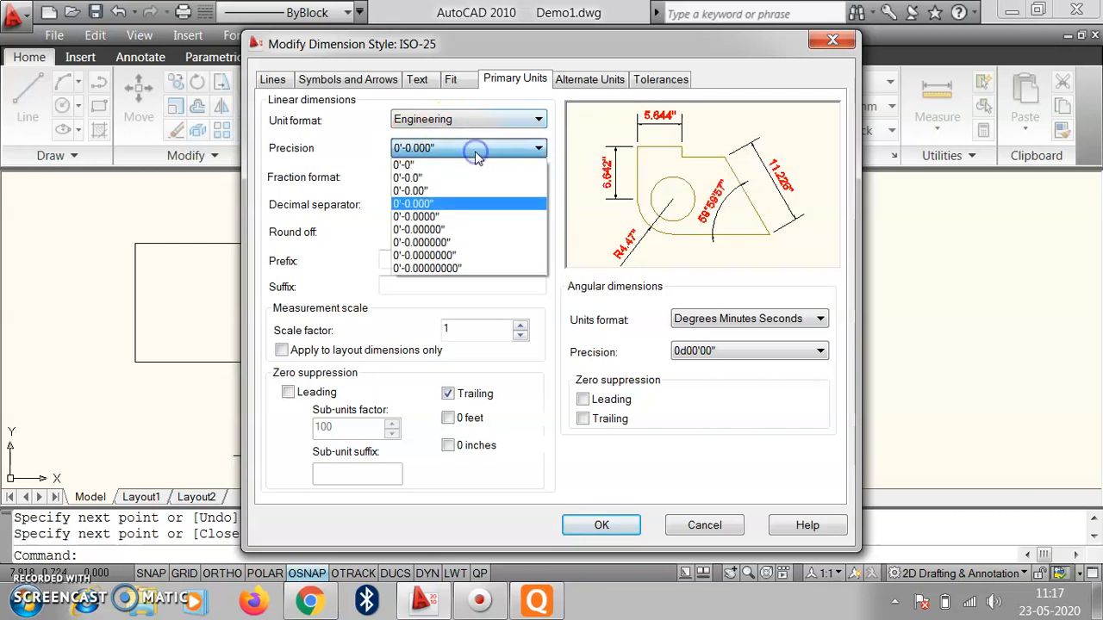
left_click(405, 165)
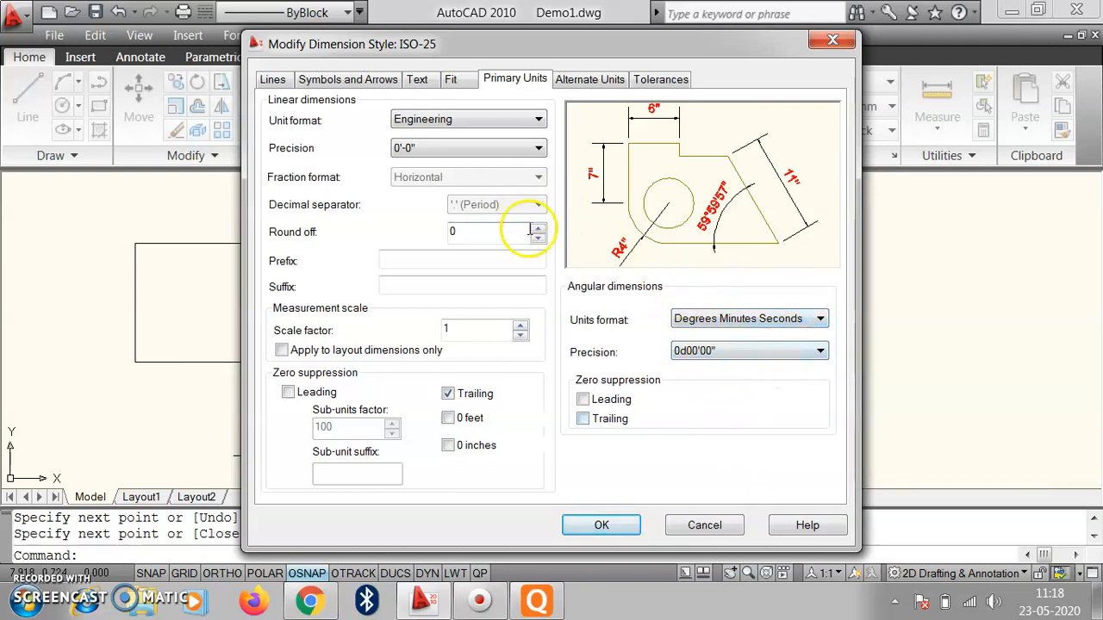
left_click(591, 80)
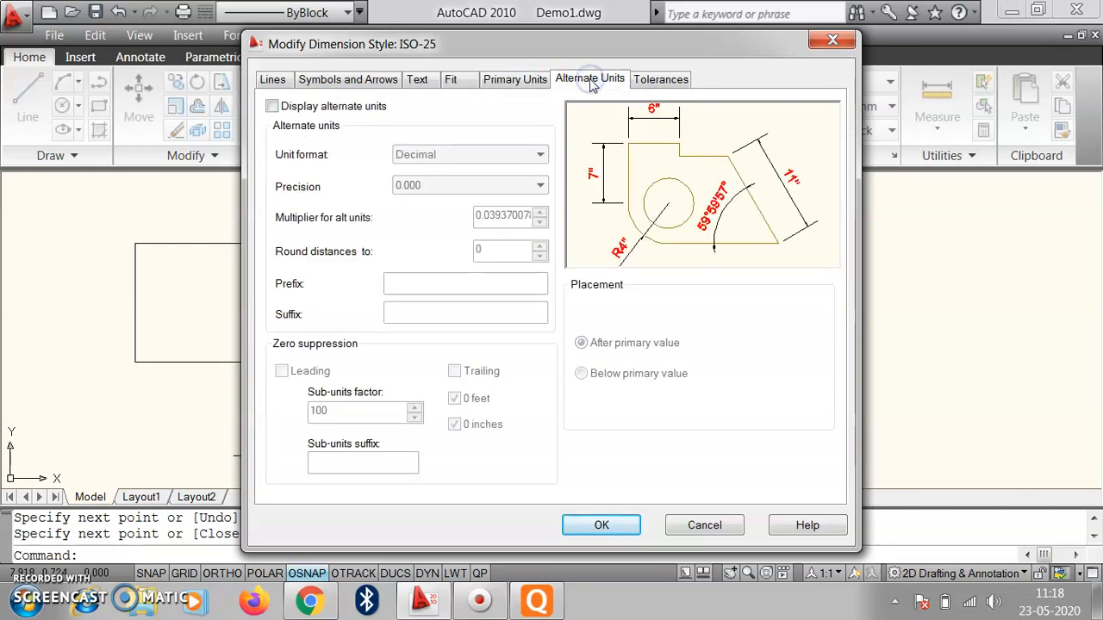
left_click(272, 106)
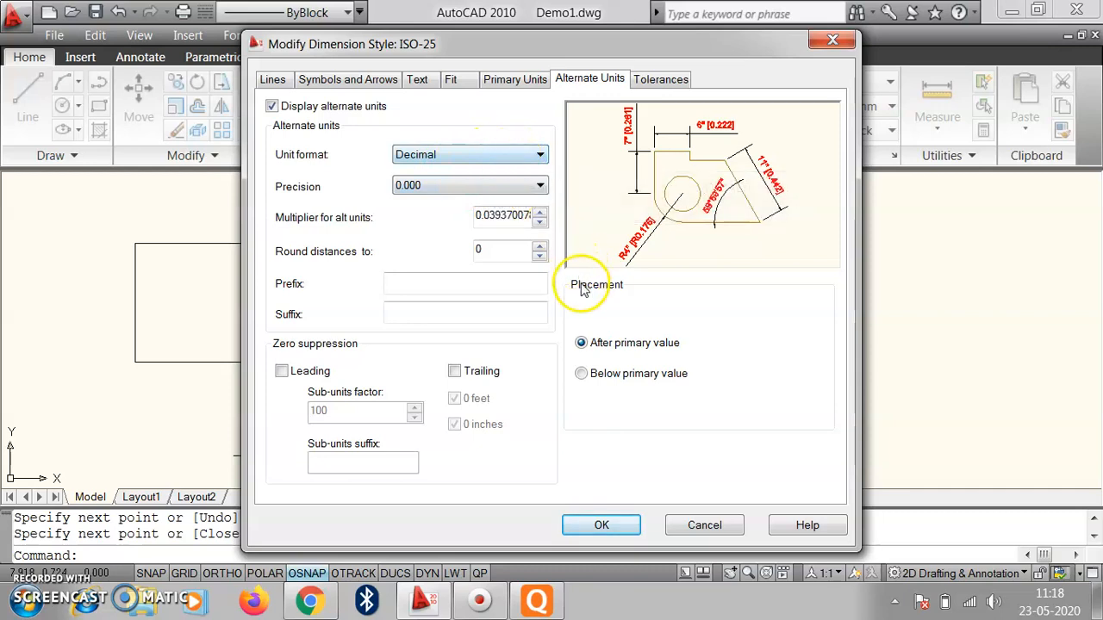
Try the Limits and Symmetrical tolerance methods for the dimension style, restoring the method to None
left_click(661, 79)
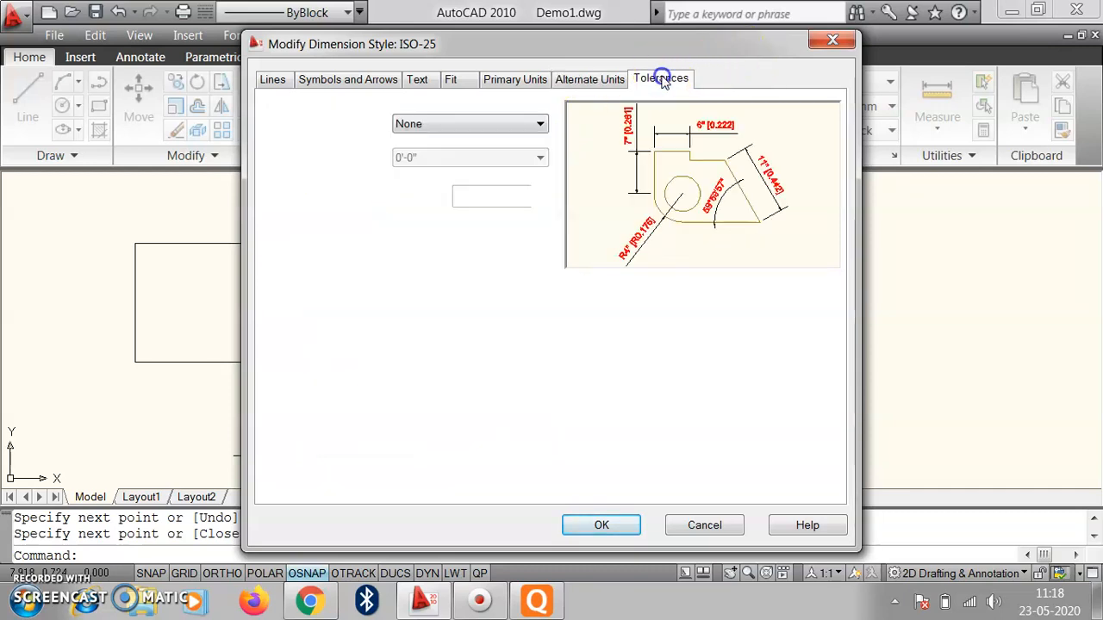
left_click(483, 125)
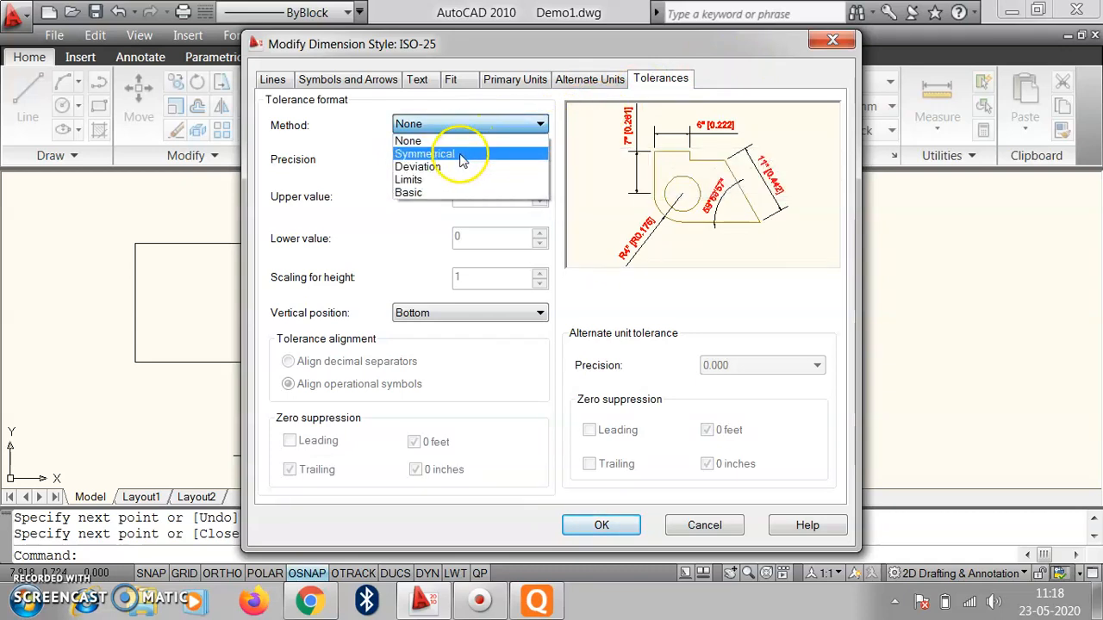
left_click(430, 179)
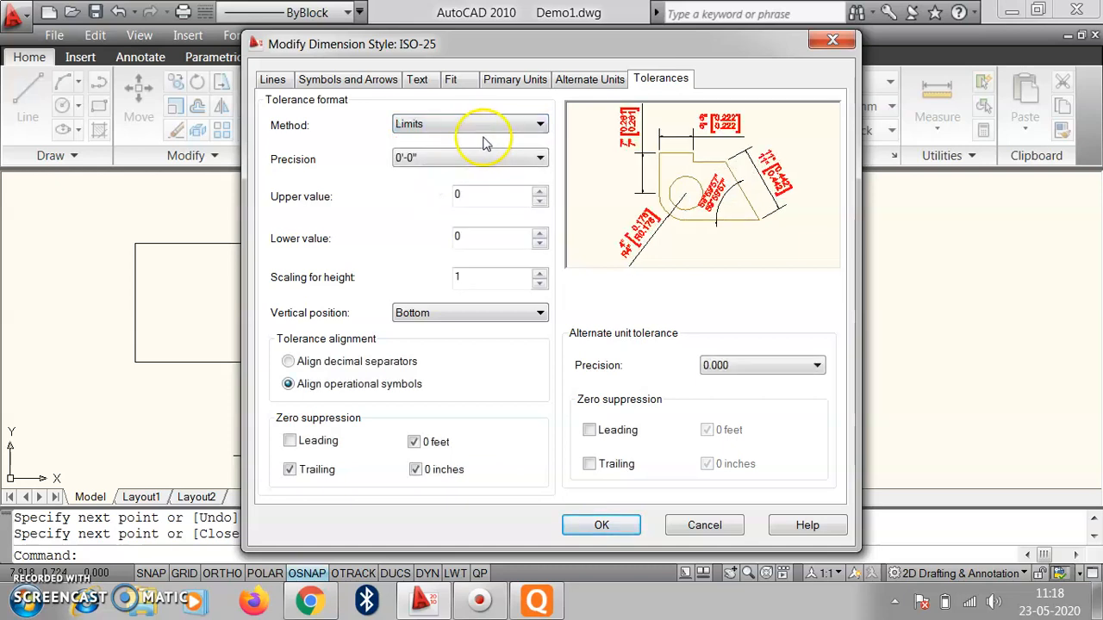
left_click(516, 126)
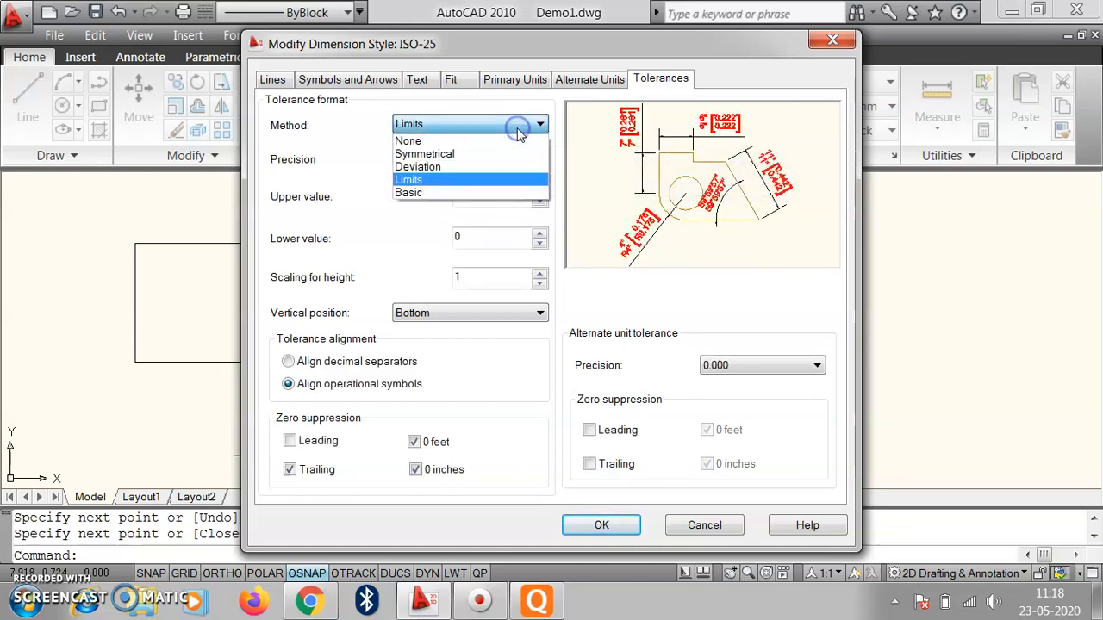
left_click(452, 155)
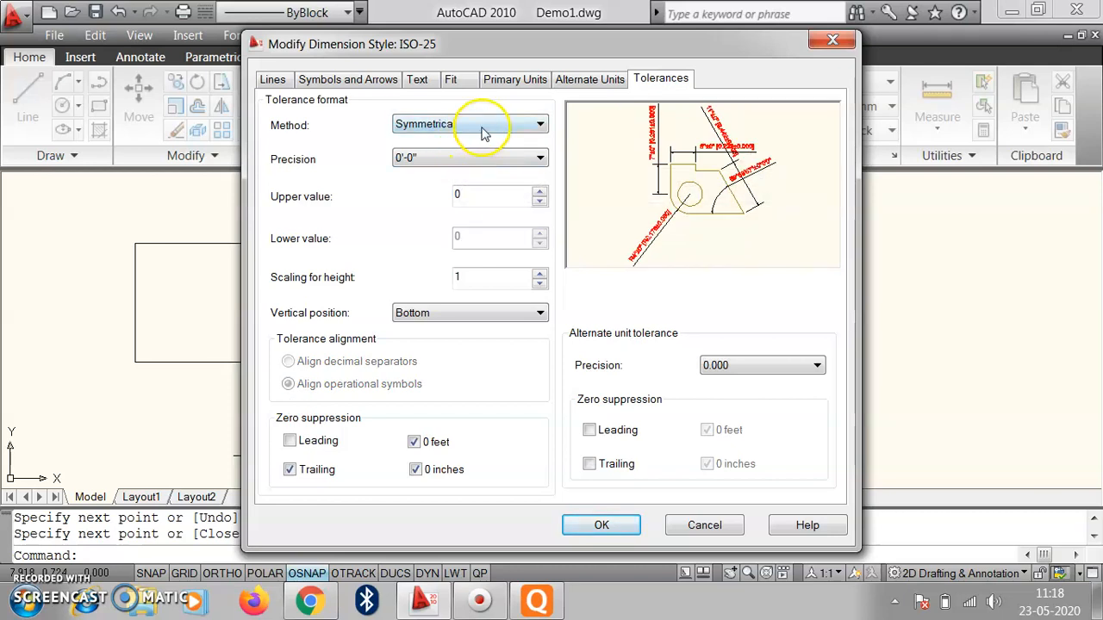
left_click(512, 157)
left_click(448, 157)
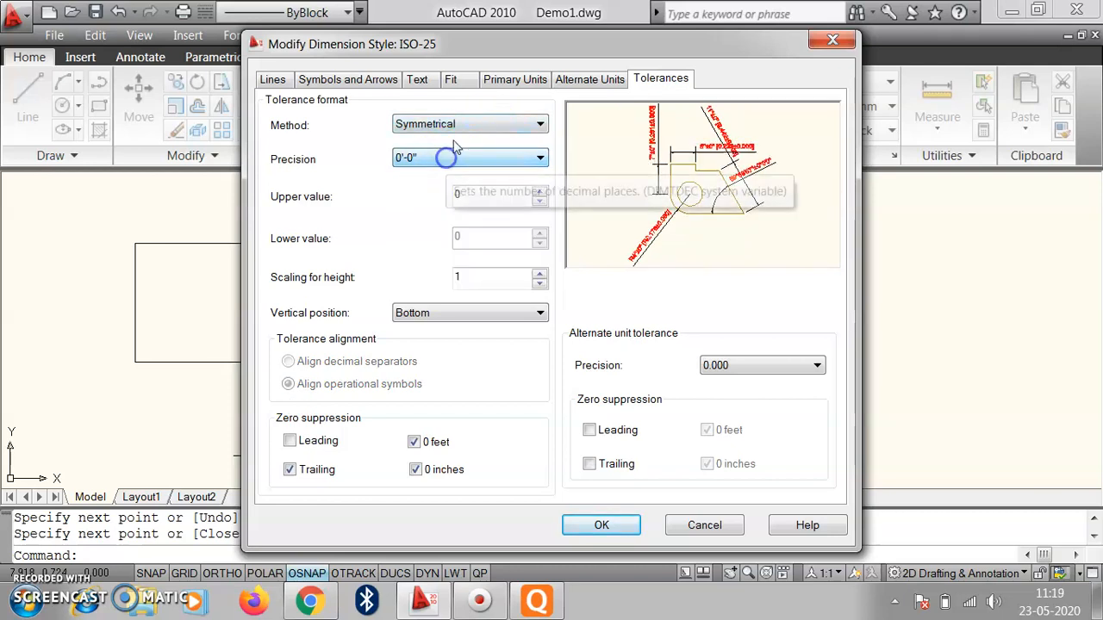
left_click(538, 124)
left_click(447, 139)
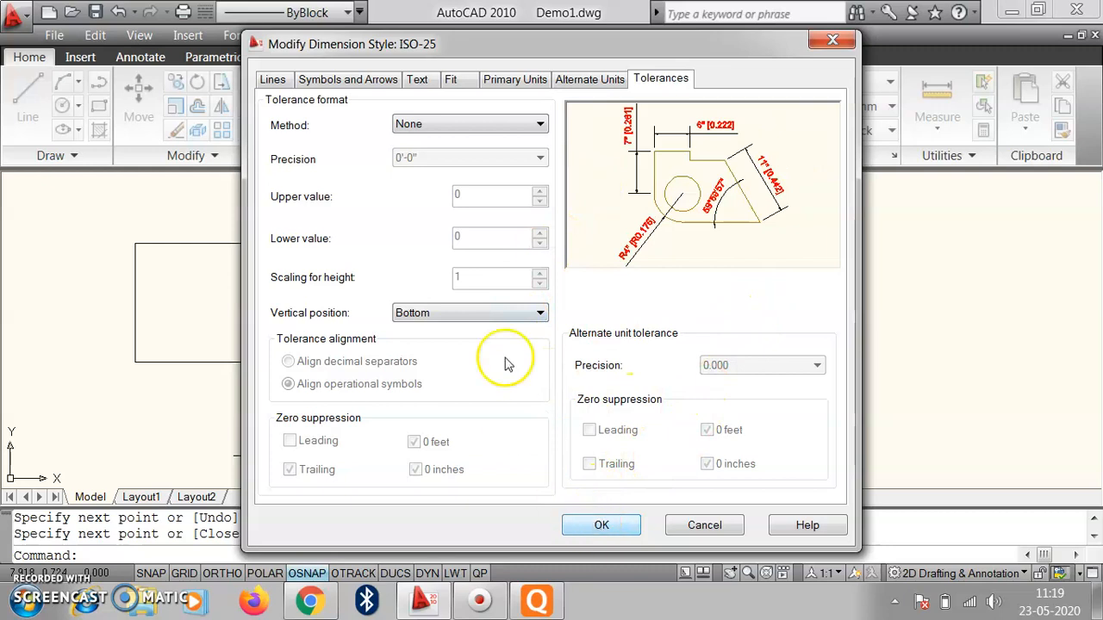
Check the dimension style's text settings, accept the style changes and close the Dimension Style Manager
left_click(520, 78)
left_click(417, 81)
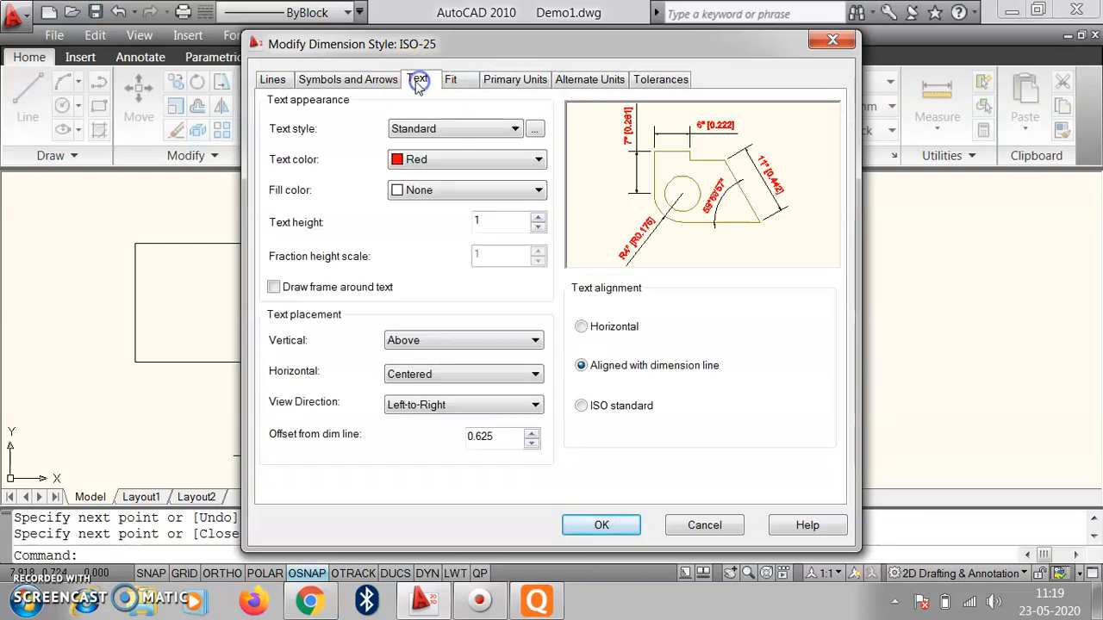
left_click(607, 528)
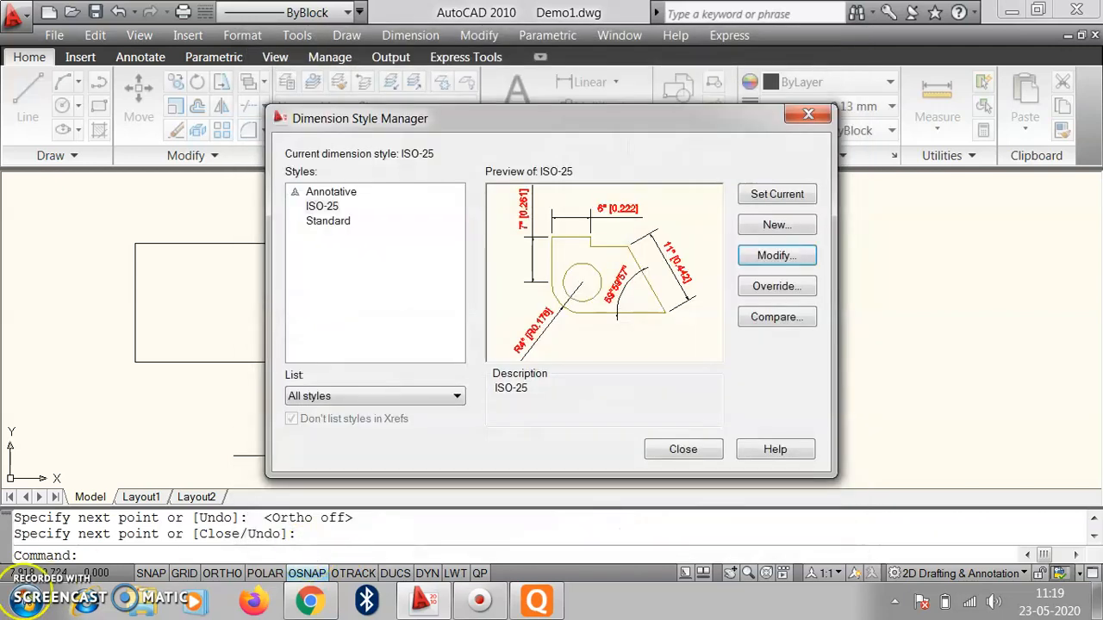
left_click(684, 448)
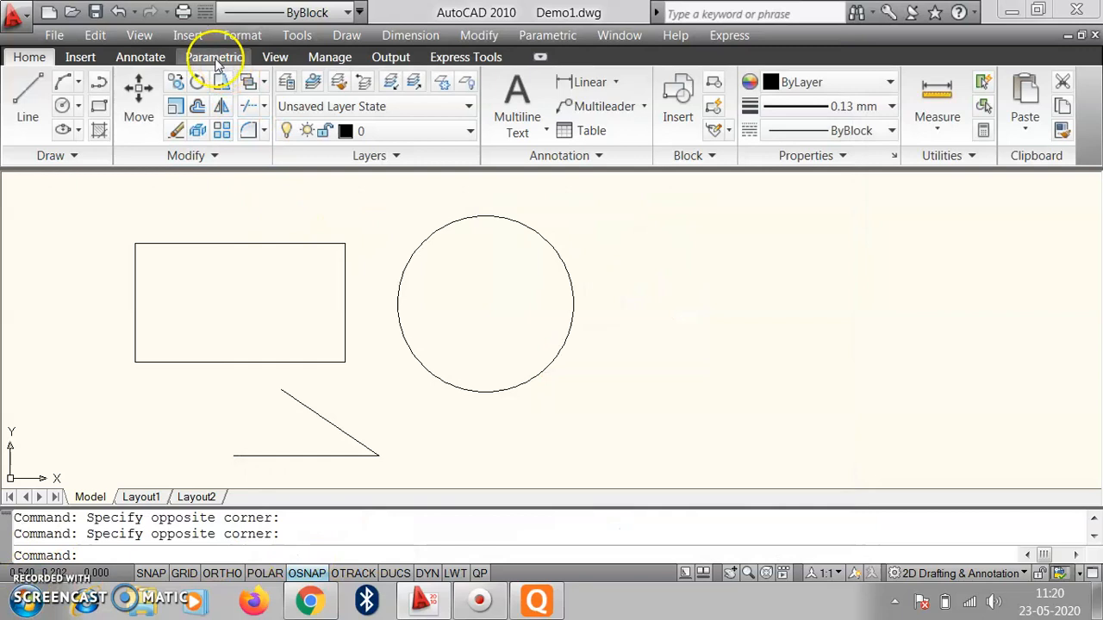
Apply a Coincident geometric constraint between the sloped line and the horizontal line below the rectangle, picking the sloped line first
left_click(553, 38)
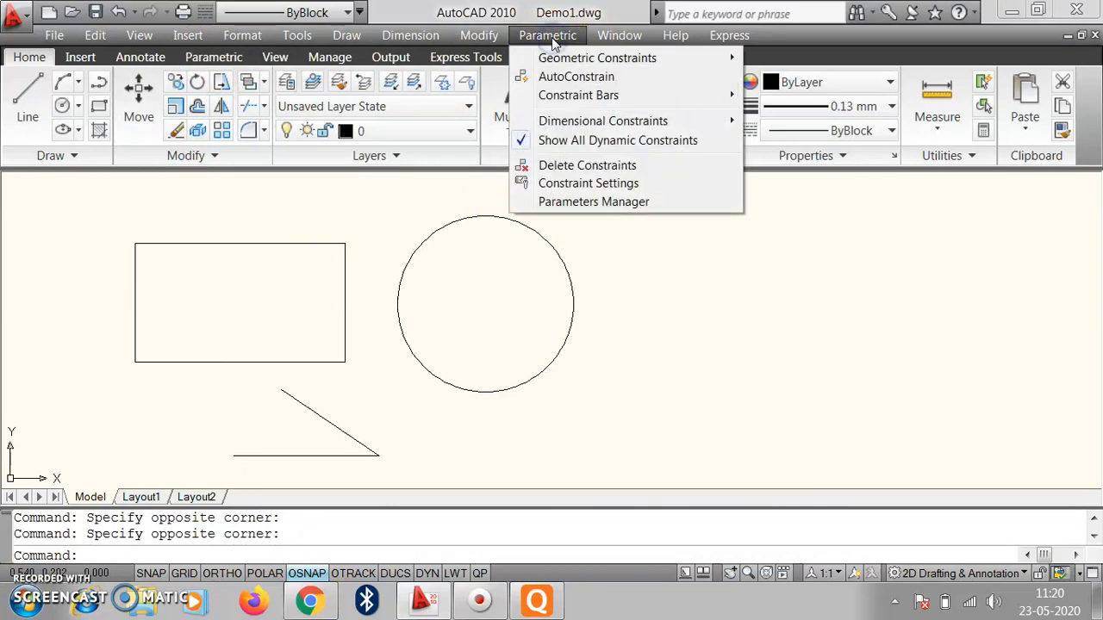
mouse_move(573, 62)
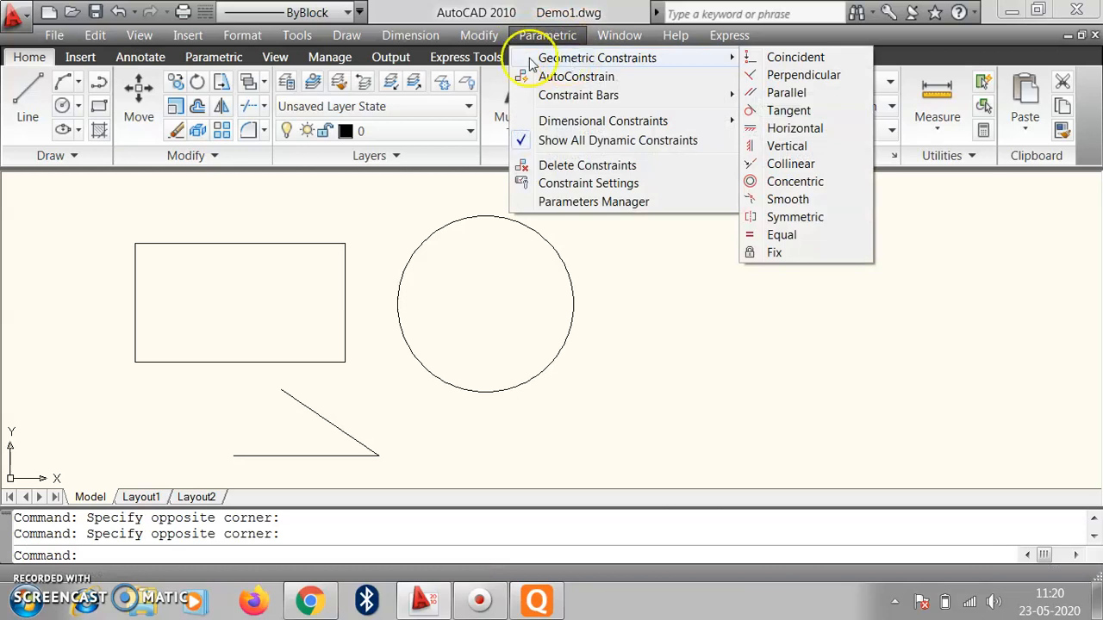
left_click(214, 56)
left_click(214, 55)
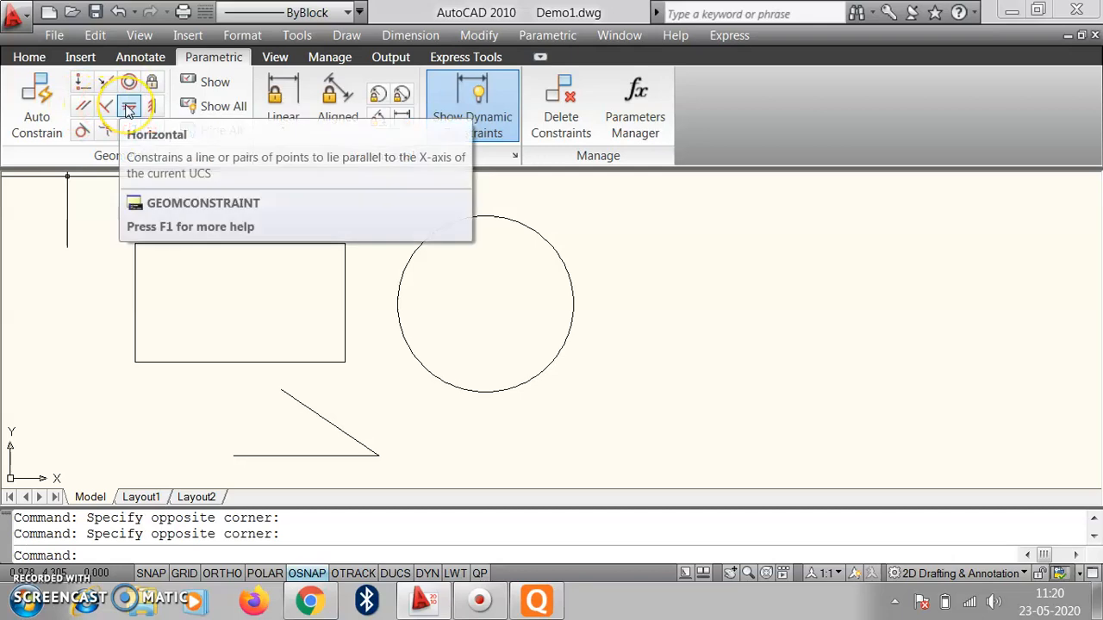
left_click(147, 108)
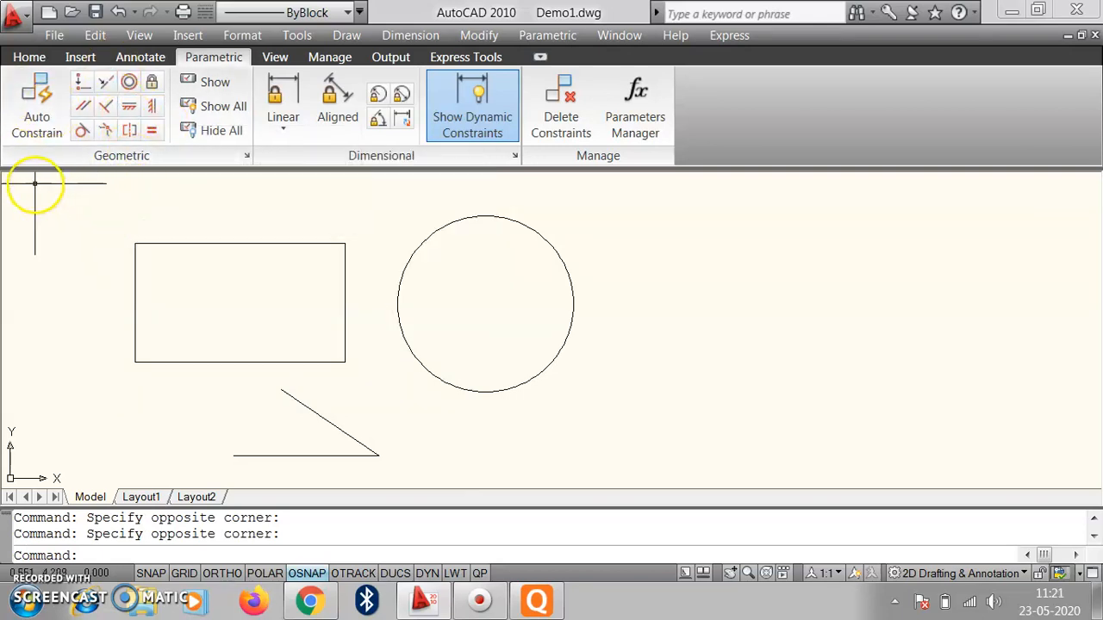
left_click(87, 83)
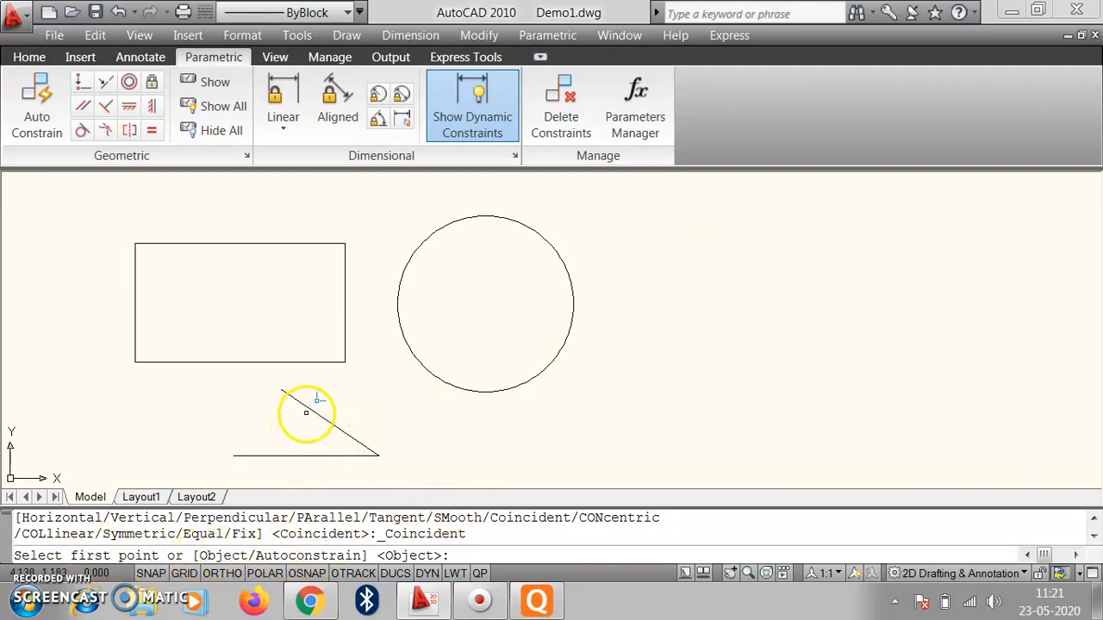
left_click(313, 413)
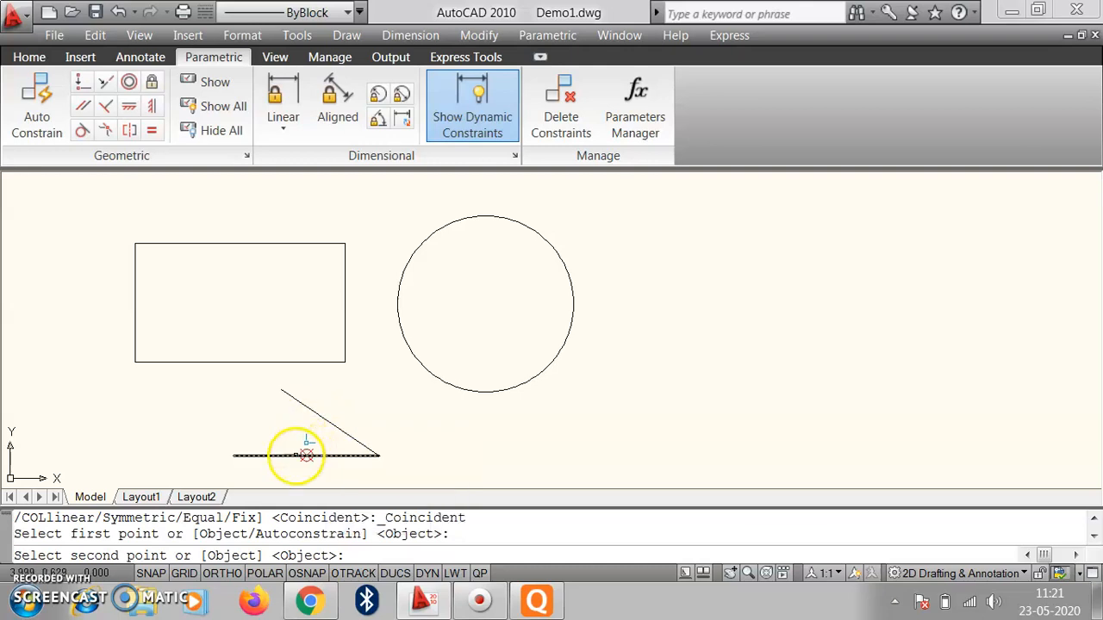
left_click(296, 457)
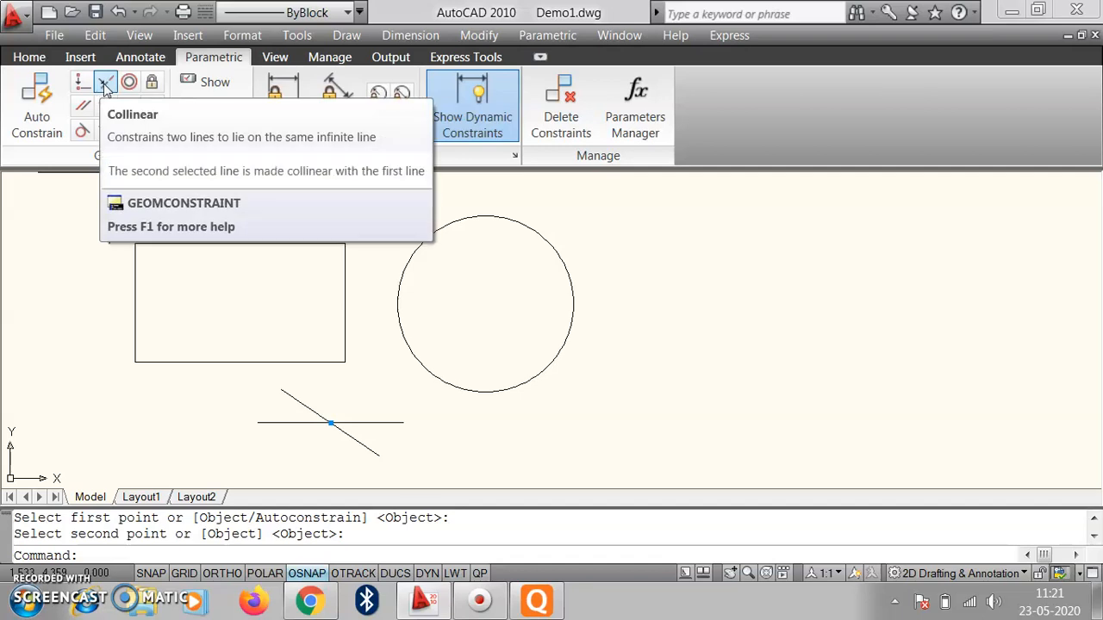
Draw two separate sloped lines, one above the other, to the right of the circle
left_click(37, 59)
left_click(27, 99)
left_click(692, 414)
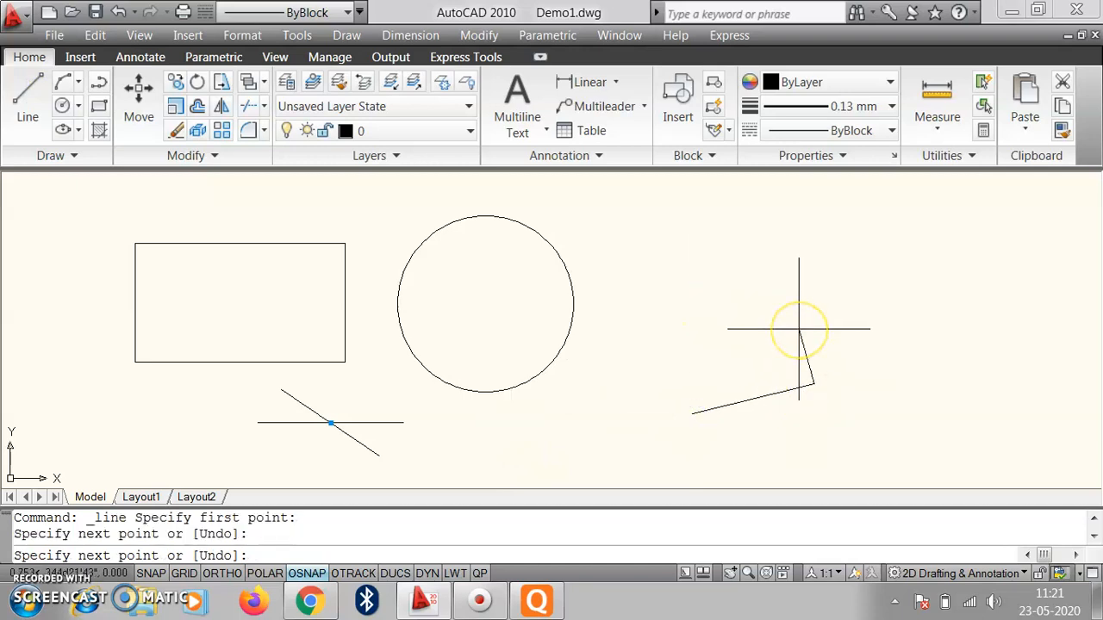
key("Escape")
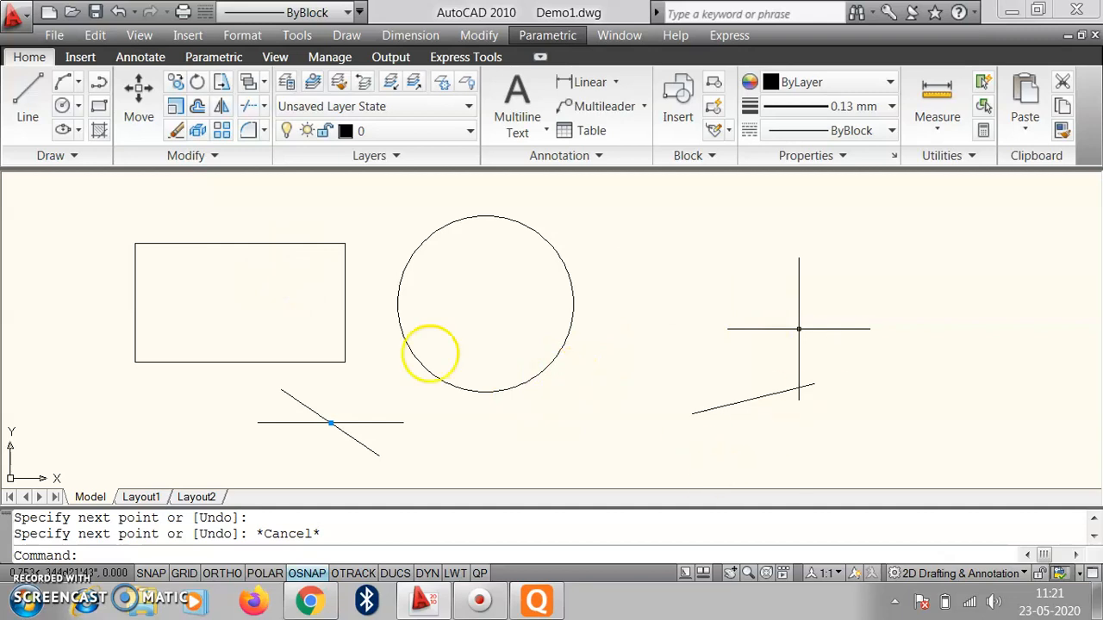
Apply a Collinear constraint that aligns the upper sloped line with the lower one to the right of the circle
left_click(226, 57)
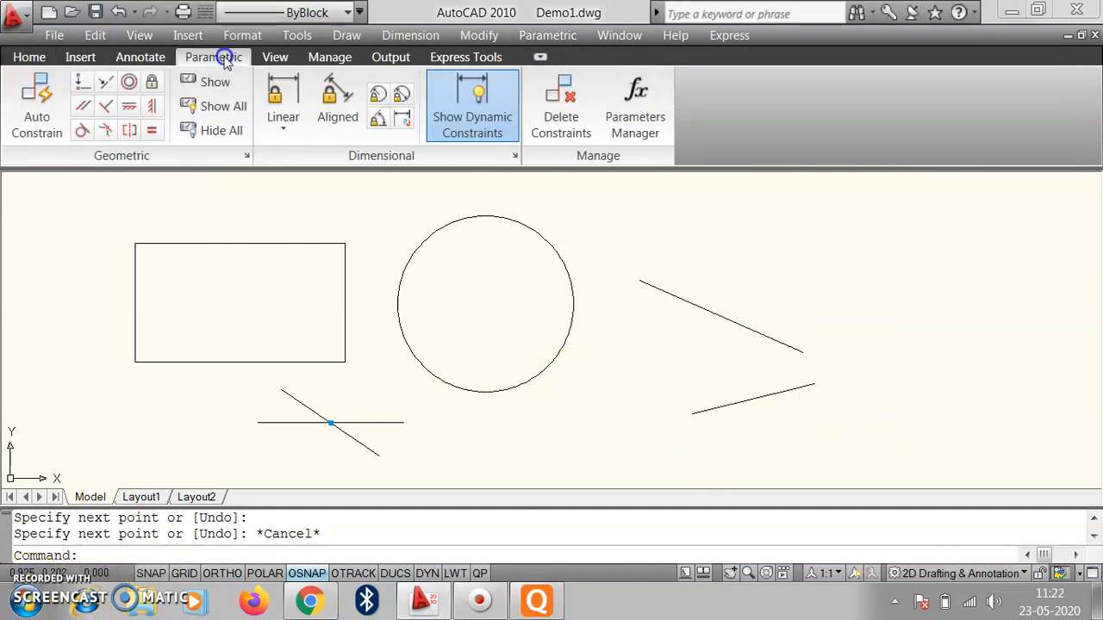
left_click(103, 84)
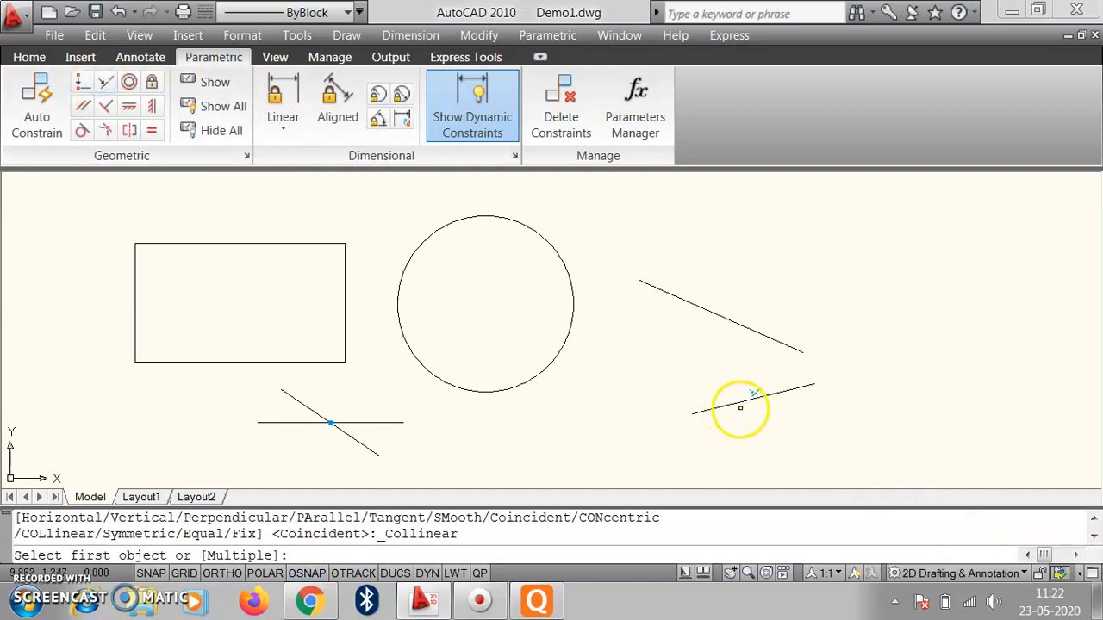
left_click(744, 402)
left_click(747, 321)
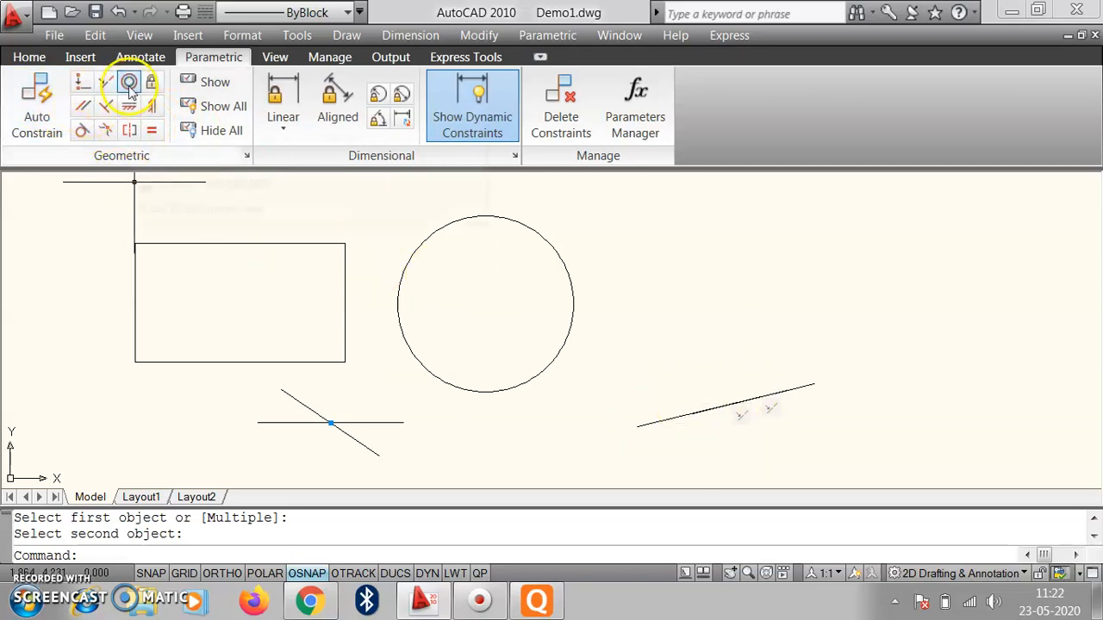
Draw a small circle just to the right of the large circle
key("Escape")
left_click(29, 57)
left_click(62, 105)
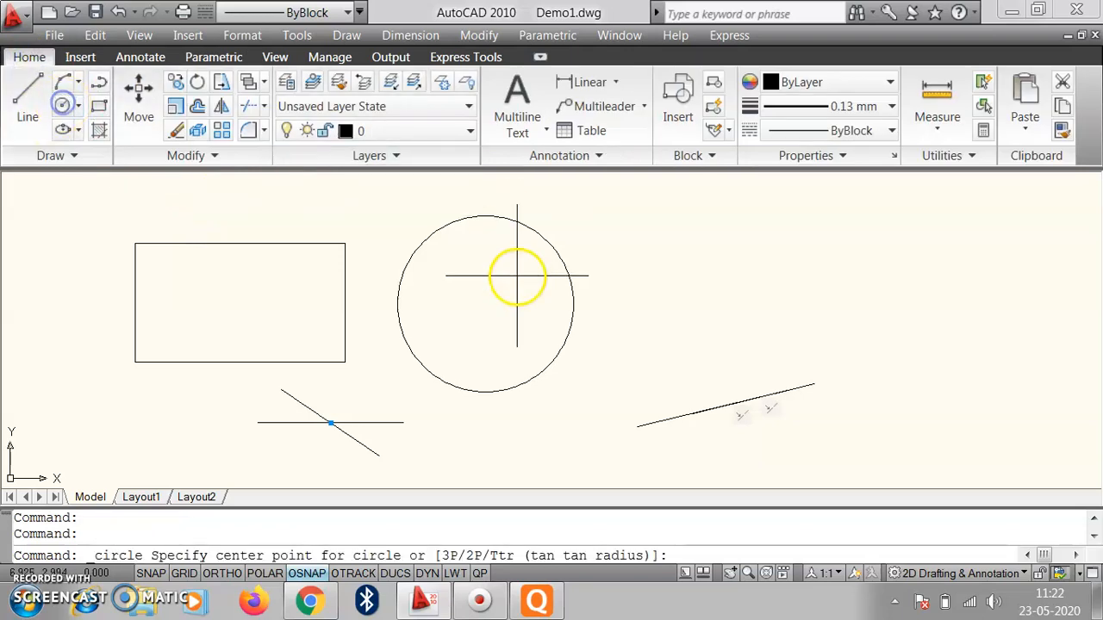
left_click(627, 280)
left_click(633, 242)
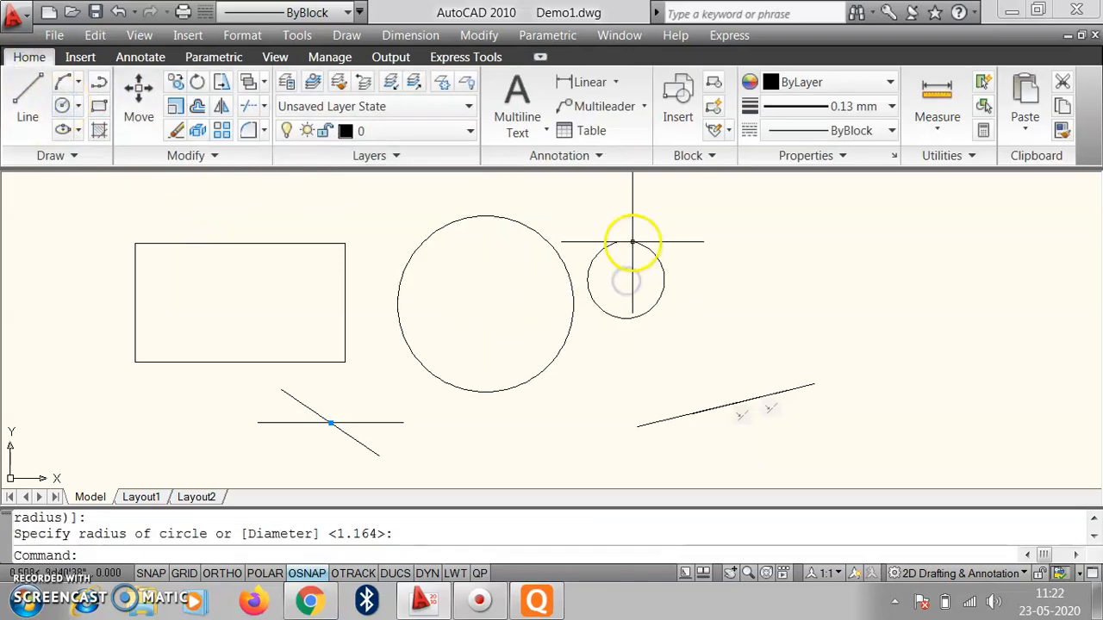
Apply a Concentric constraint between the large circle and the small circle, picking the large circle first
left_click(196, 60)
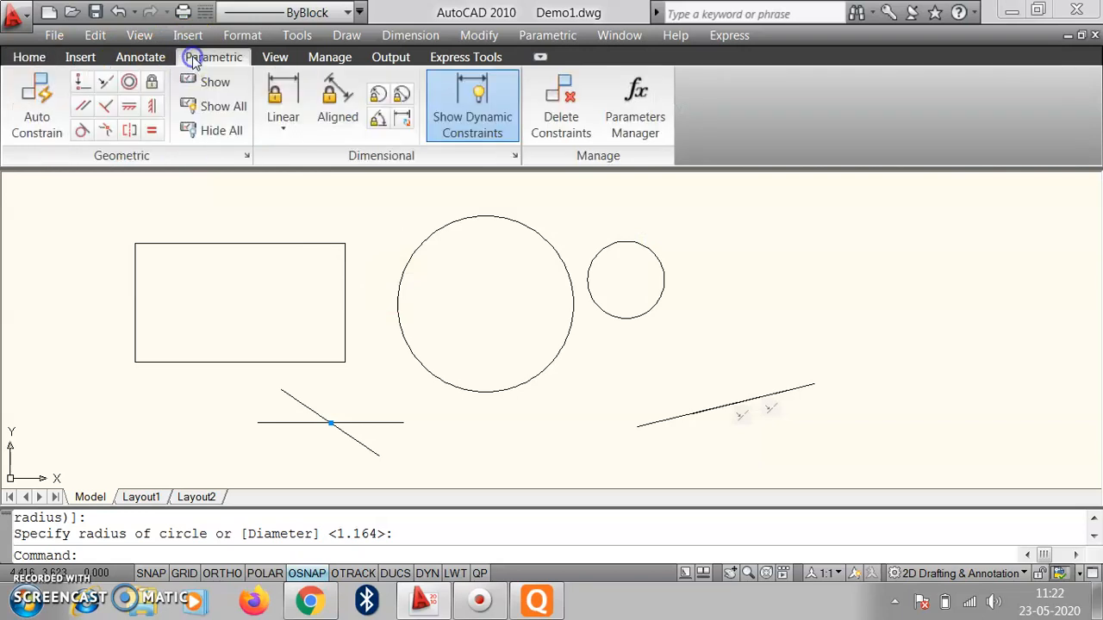
left_click(131, 82)
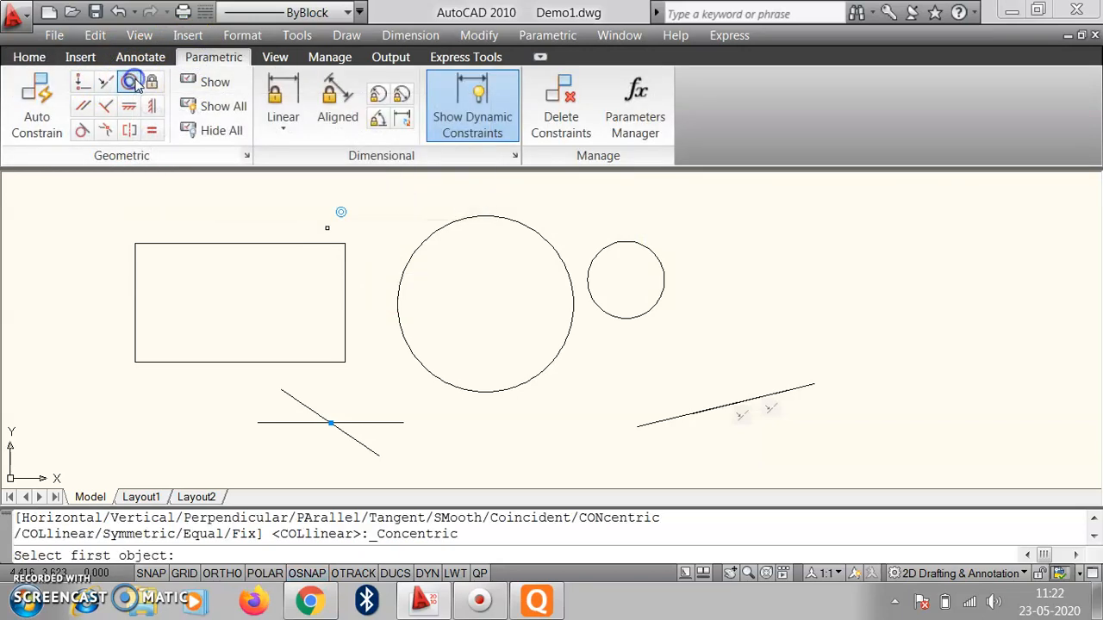
left_click(570, 252)
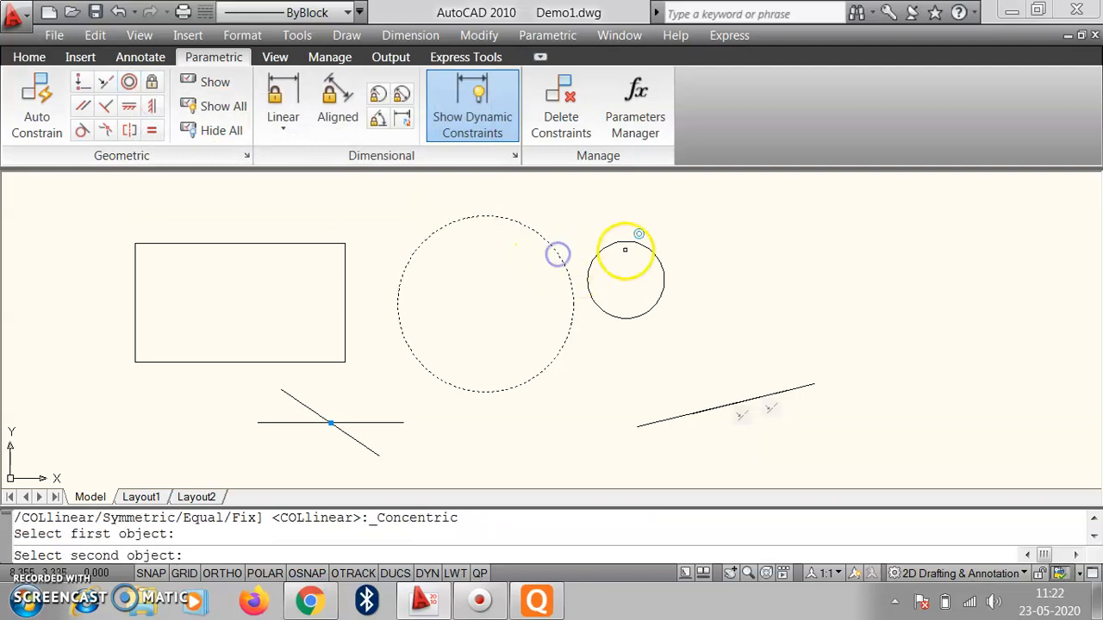
left_click(615, 237)
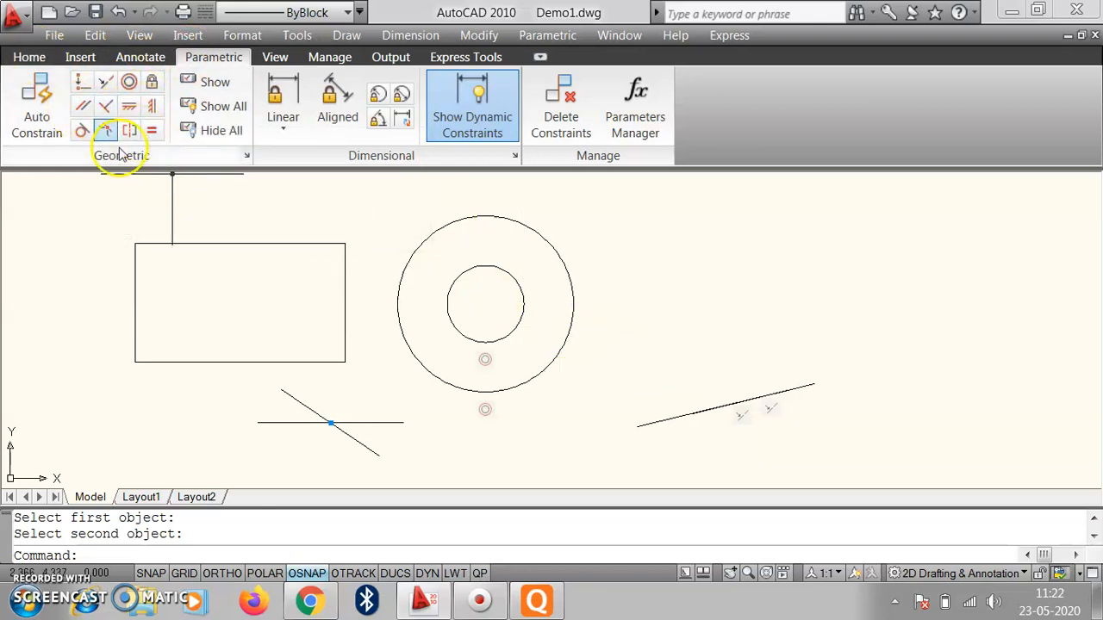
Draw two separate sloped lines, one rising and one falling below it, between the concentric circles and the drawing's right side
left_click(29, 57)
left_click(28, 99)
left_click(681, 291)
left_click(779, 277)
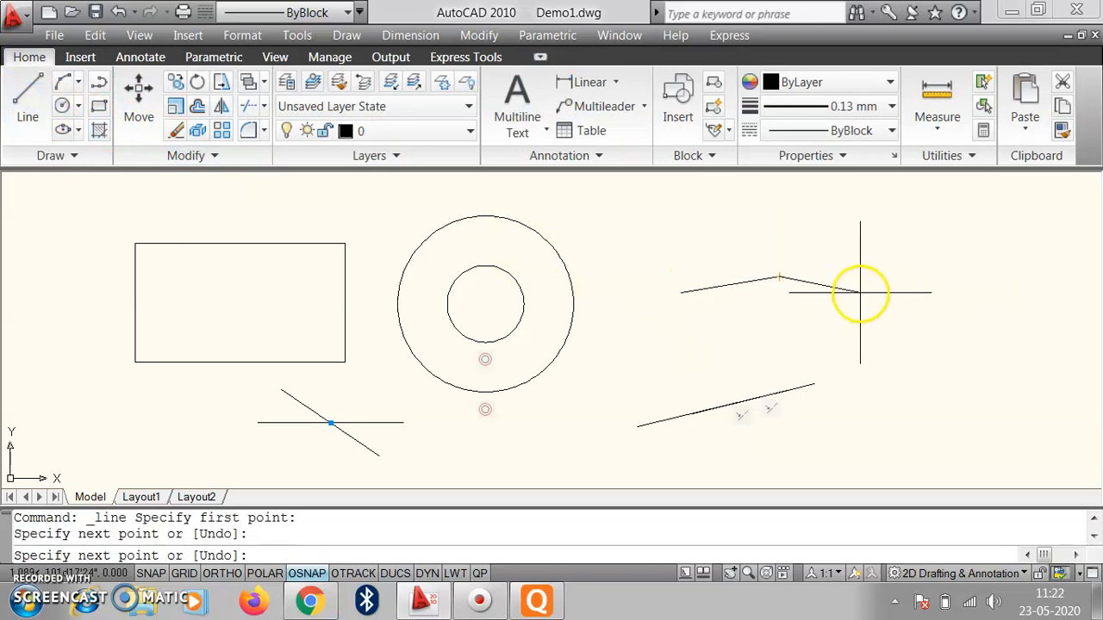
key("Return")
key("Return")
left_click(727, 318)
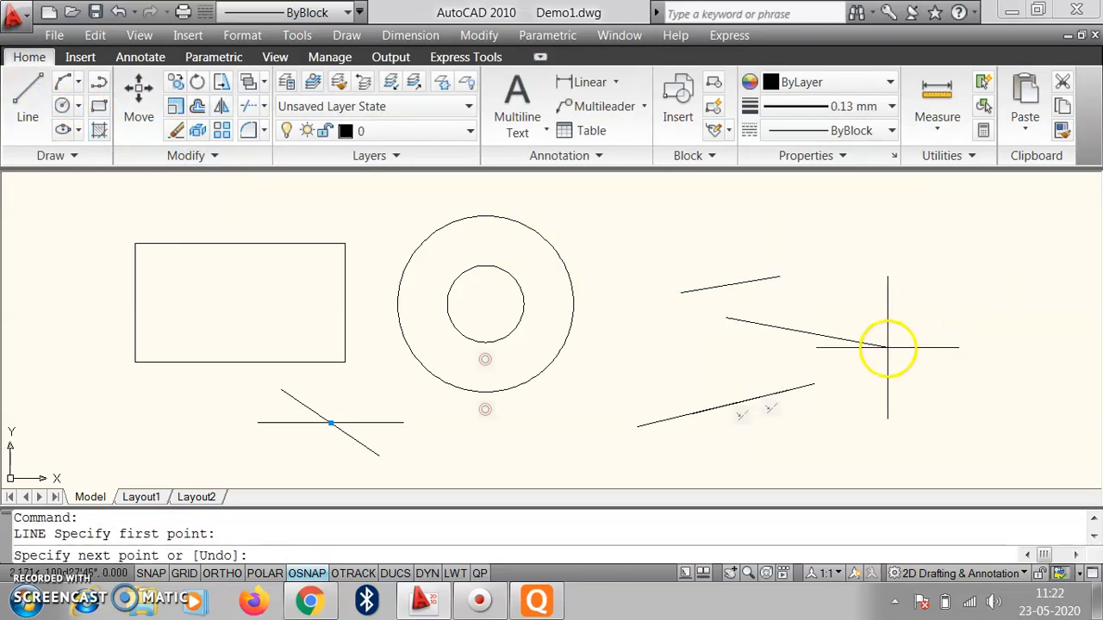
left_click(887, 347)
key("Return")
Apply a Parallel constraint to the two new sloped lines, picking the upper one first, and undo it
left_click(226, 58)
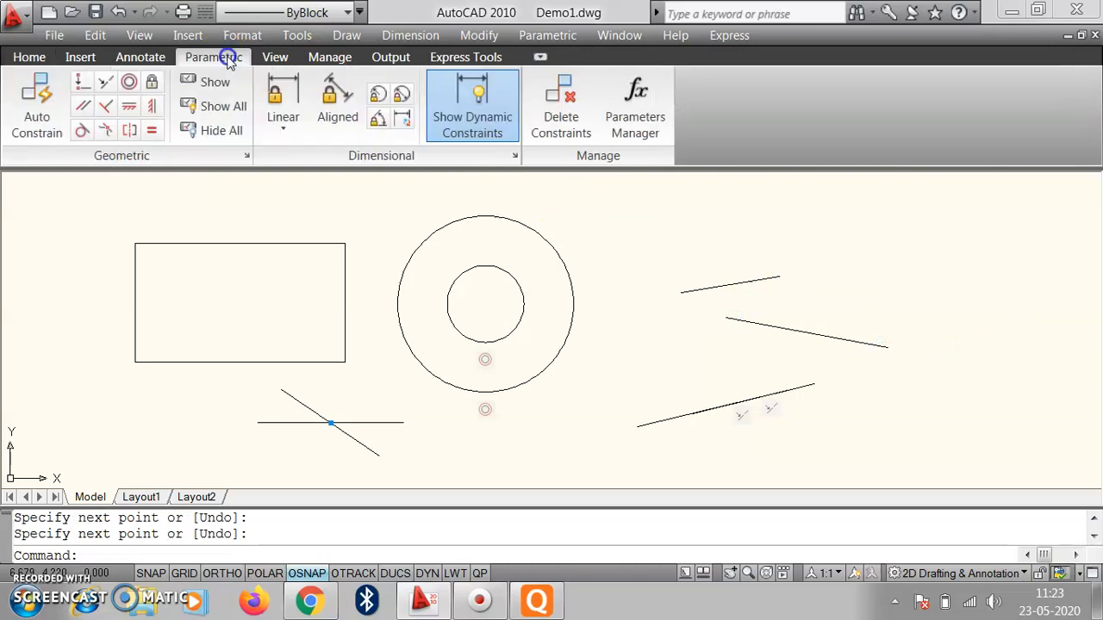
left_click(82, 107)
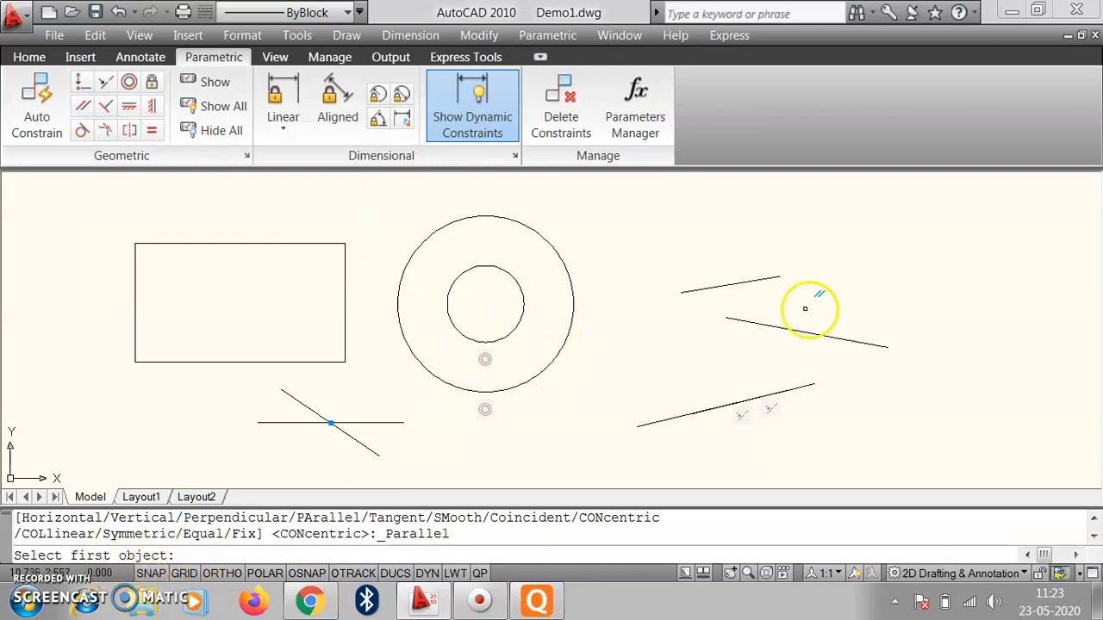
left_click(734, 284)
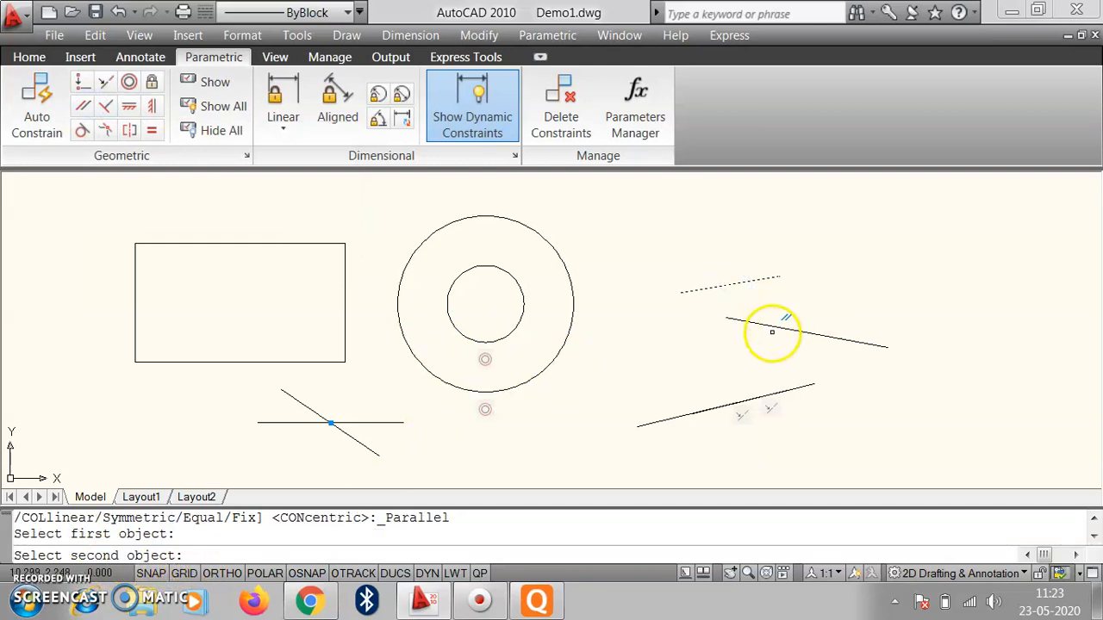
left_click(788, 331)
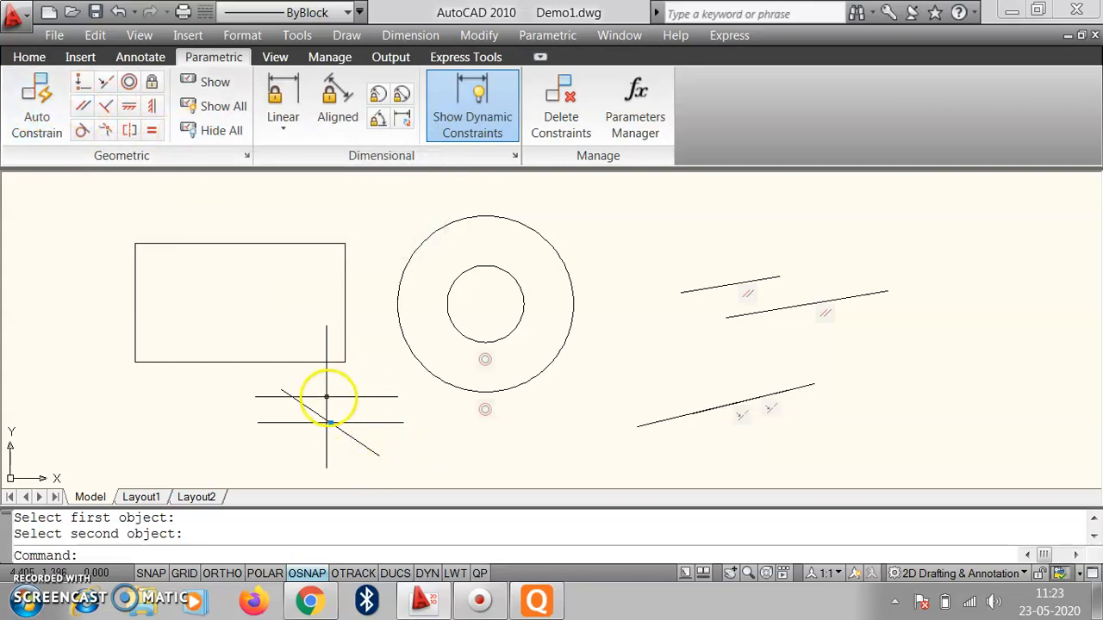
key("ctrl+z")
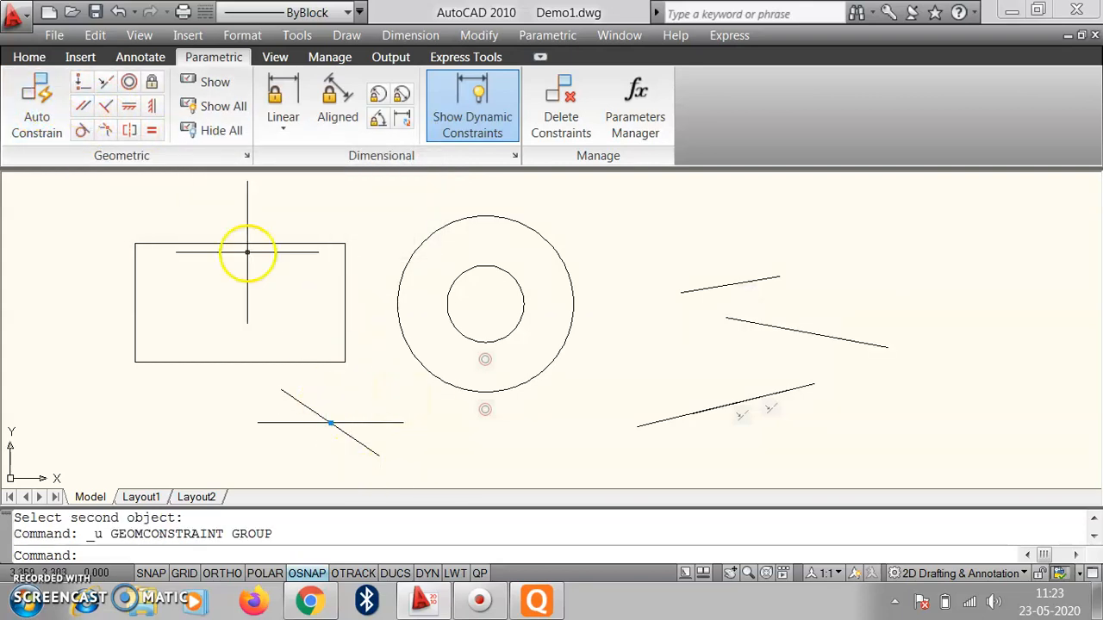
Apply a Perpendicular constraint between the upper and lower sloped lines, picking the upper one first, and undo it
left_click(106, 108)
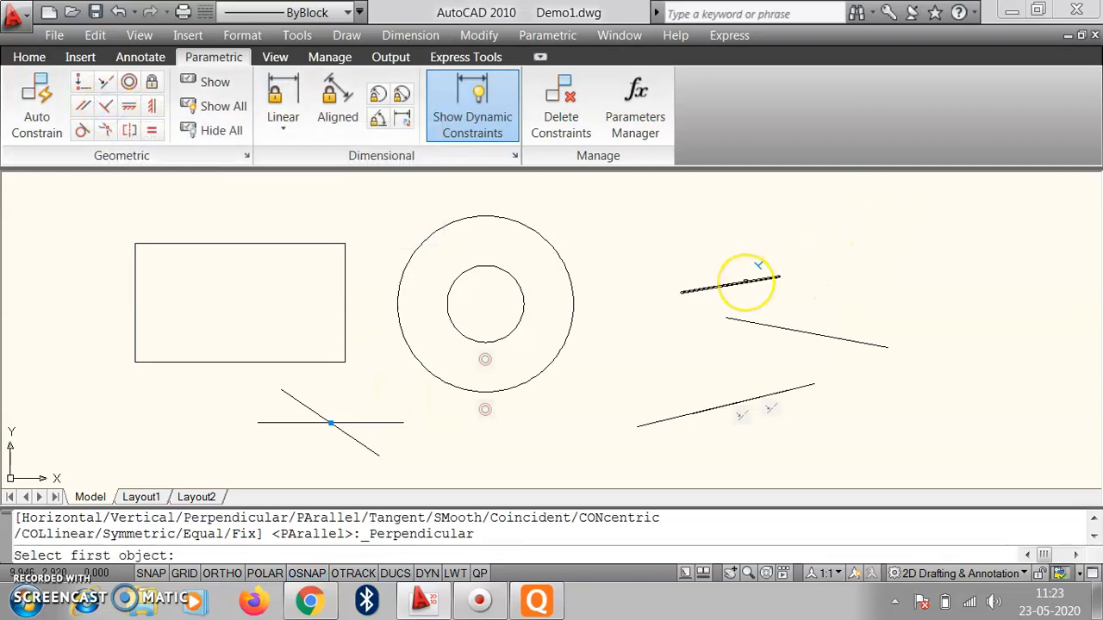
left_click(746, 285)
left_click(784, 327)
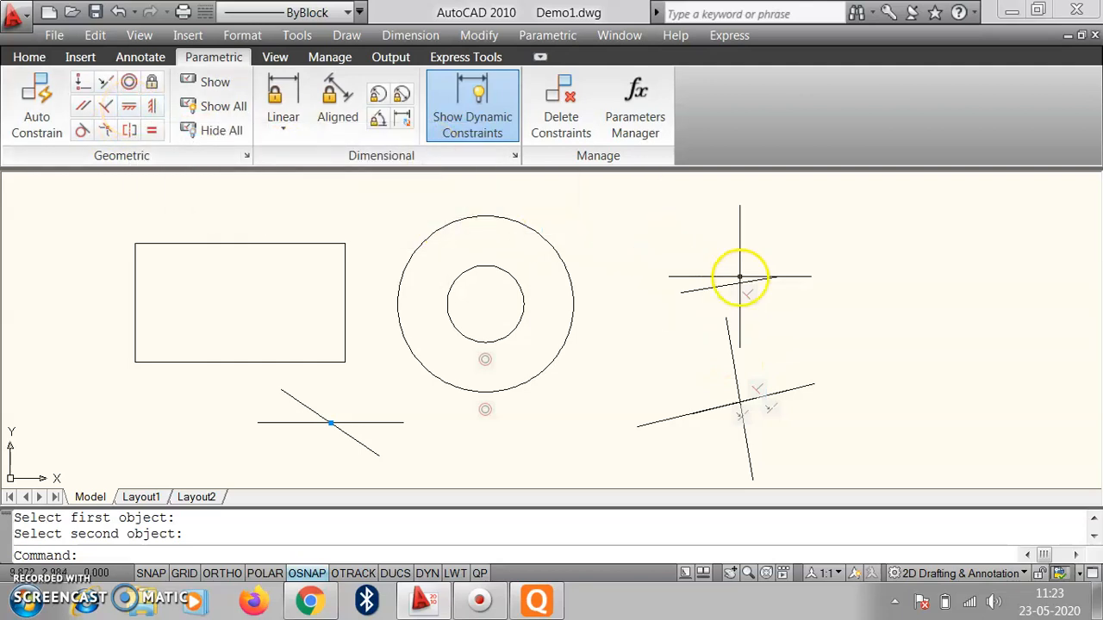
key("ctrl+z")
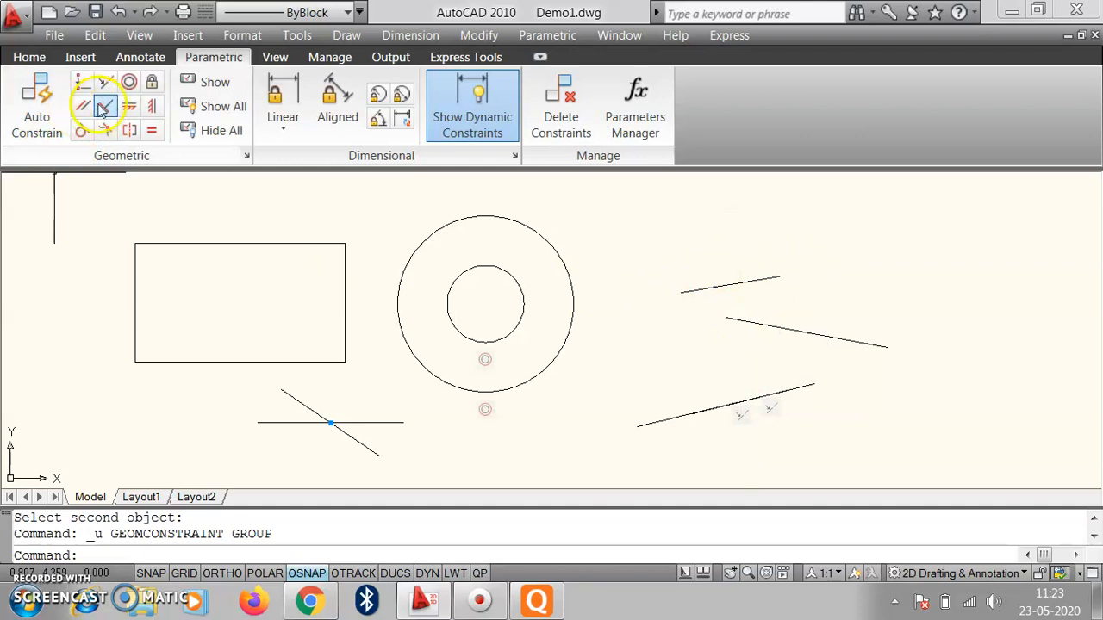
Apply a Horizontal constraint to the upper sloped line and a Vertical constraint to the lower one
left_click(127, 109)
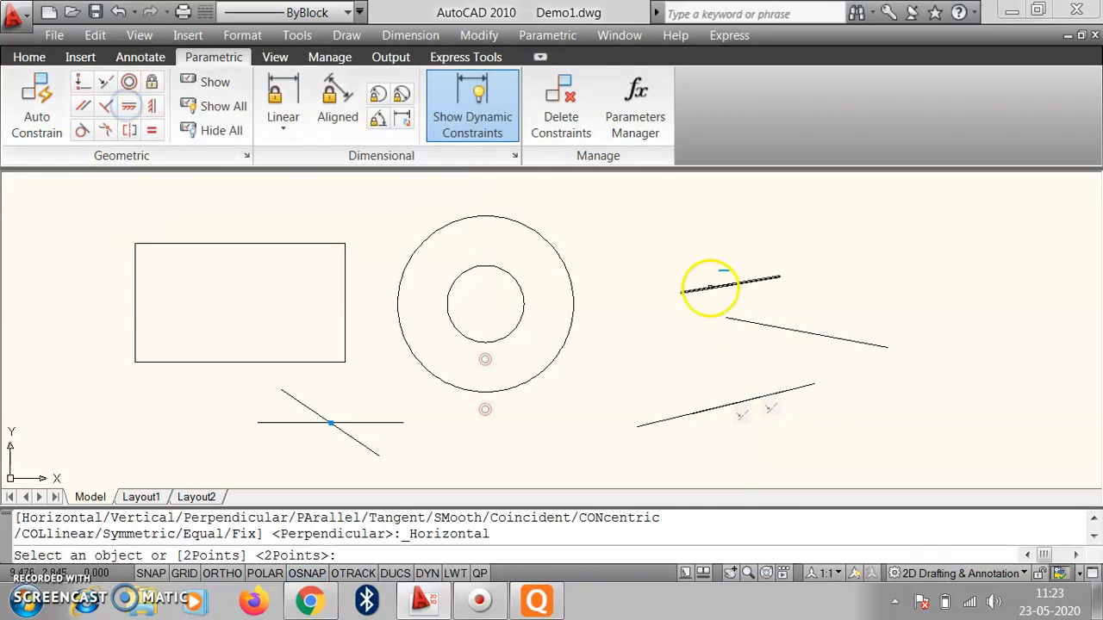
left_click(752, 283)
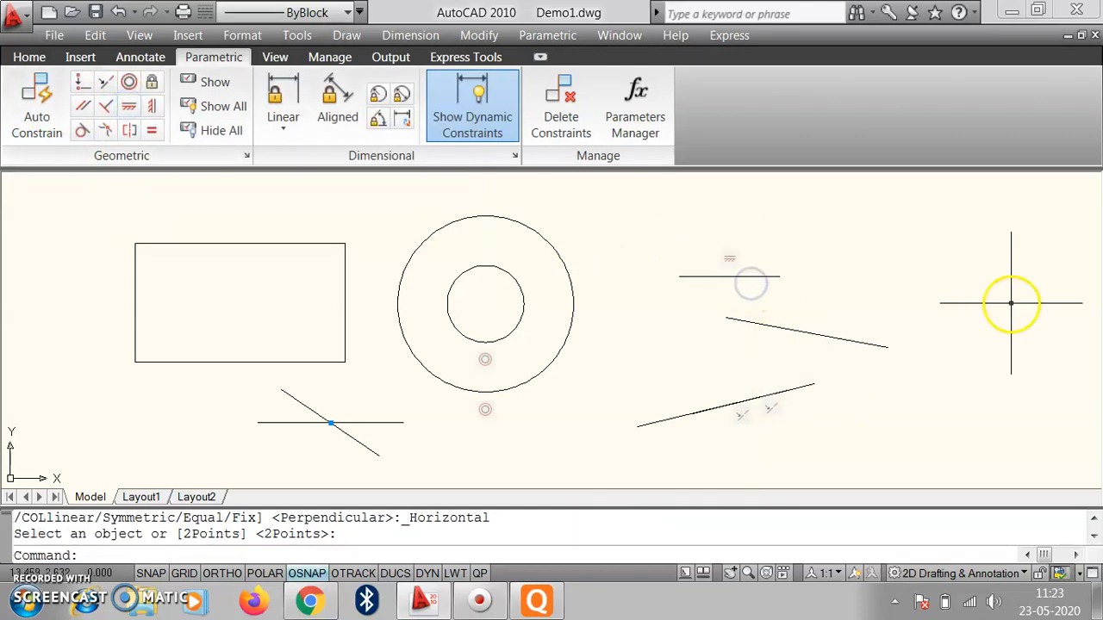
left_click(154, 109)
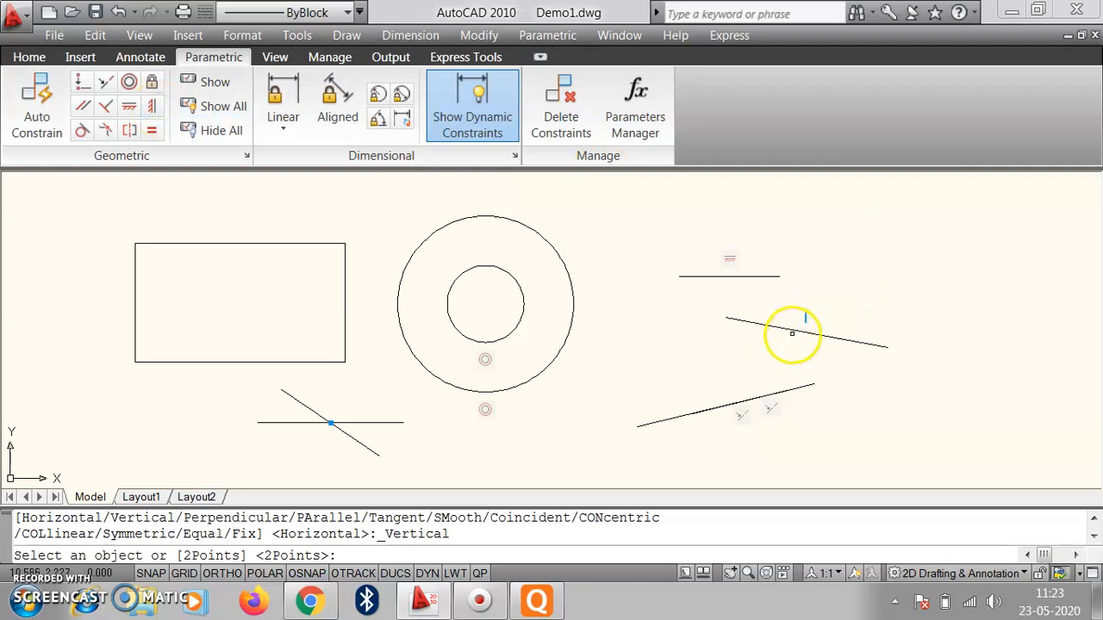
left_click(794, 330)
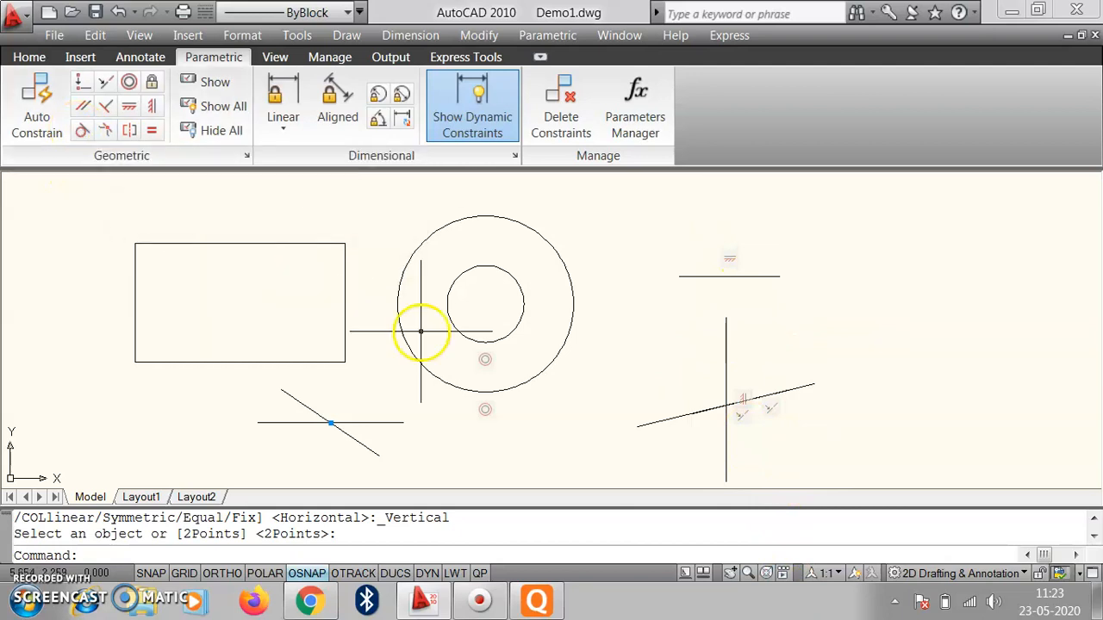
Undo the vertical and horizontal constraints, the two newest sloped lines and the concentric constraint on the circles
key("ctrl+z")
key("ctrl+z")
key("ctrl+z")
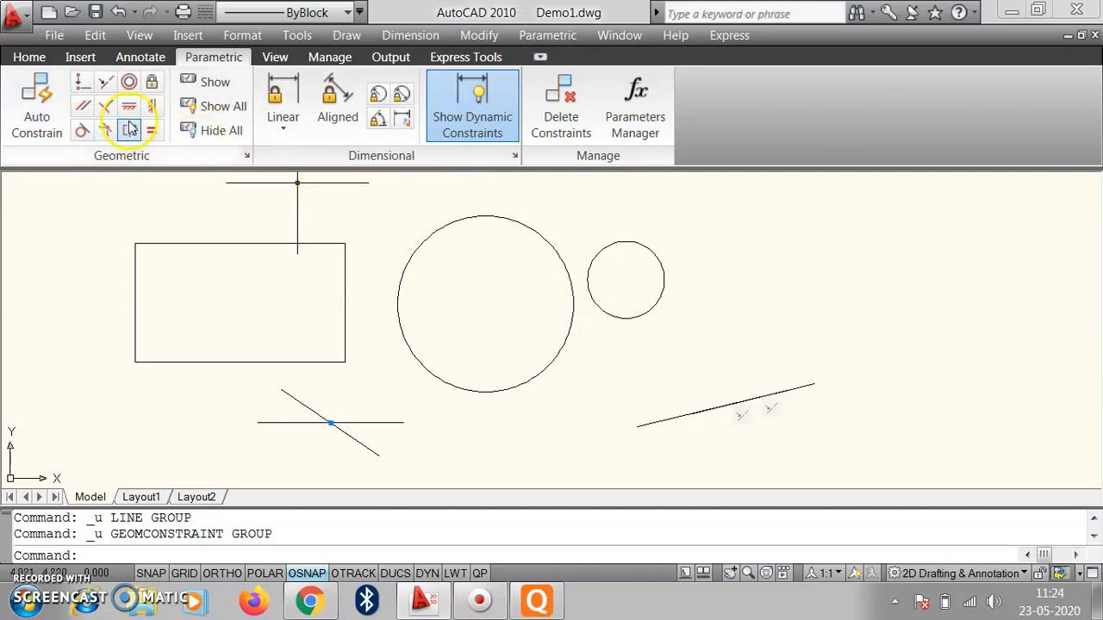
Apply a Tangent constraint between the large circle and the collinear sloped line, picking the circle first
left_click(84, 131)
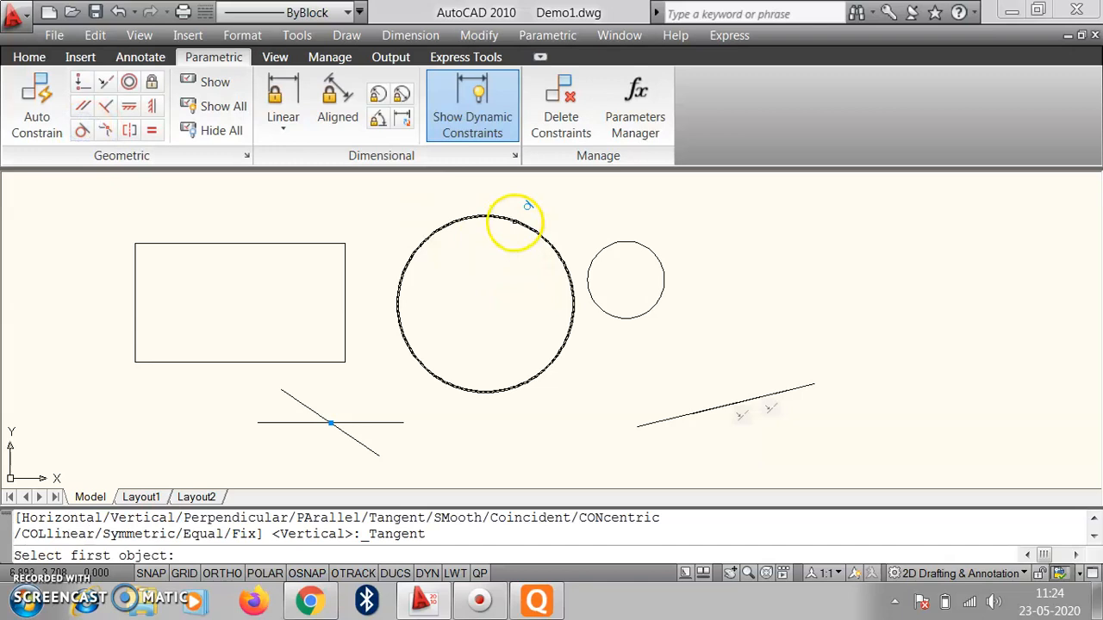
left_click(514, 222)
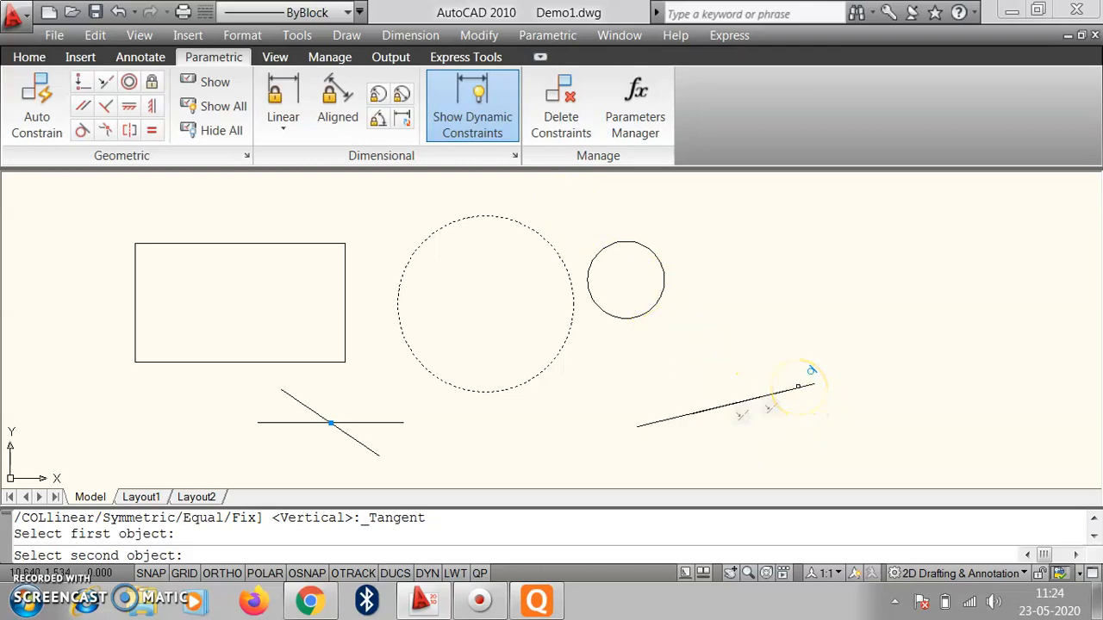
left_click(798, 389)
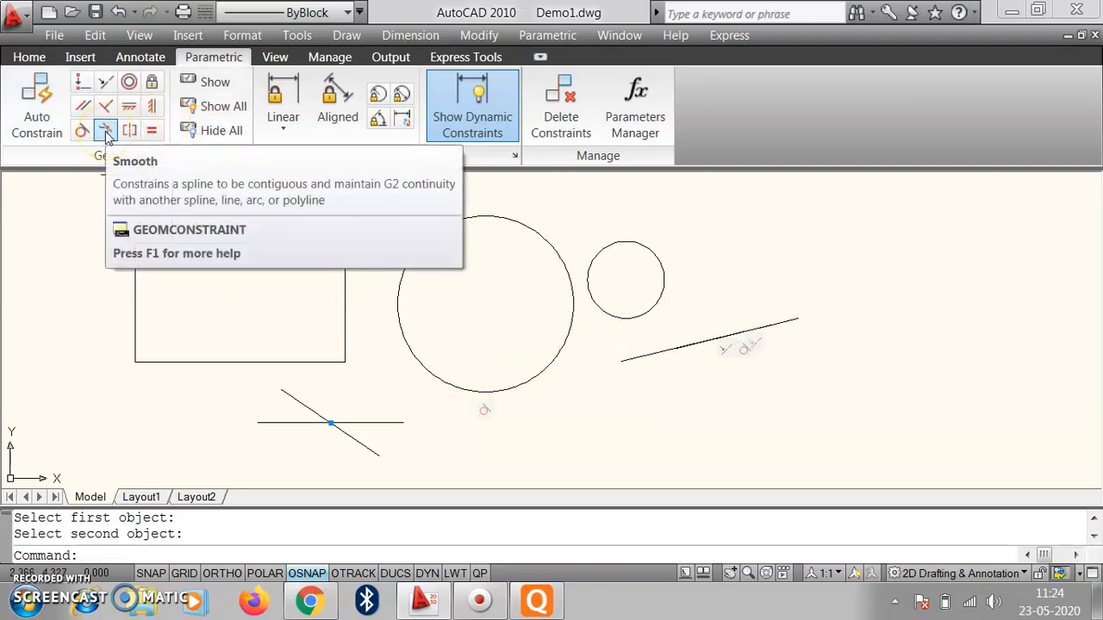
Undo the tangent and collinear constraints, the small circle, the sloped lines beside the large circle, and the coincident constraint below the rectangle
key("Escape")
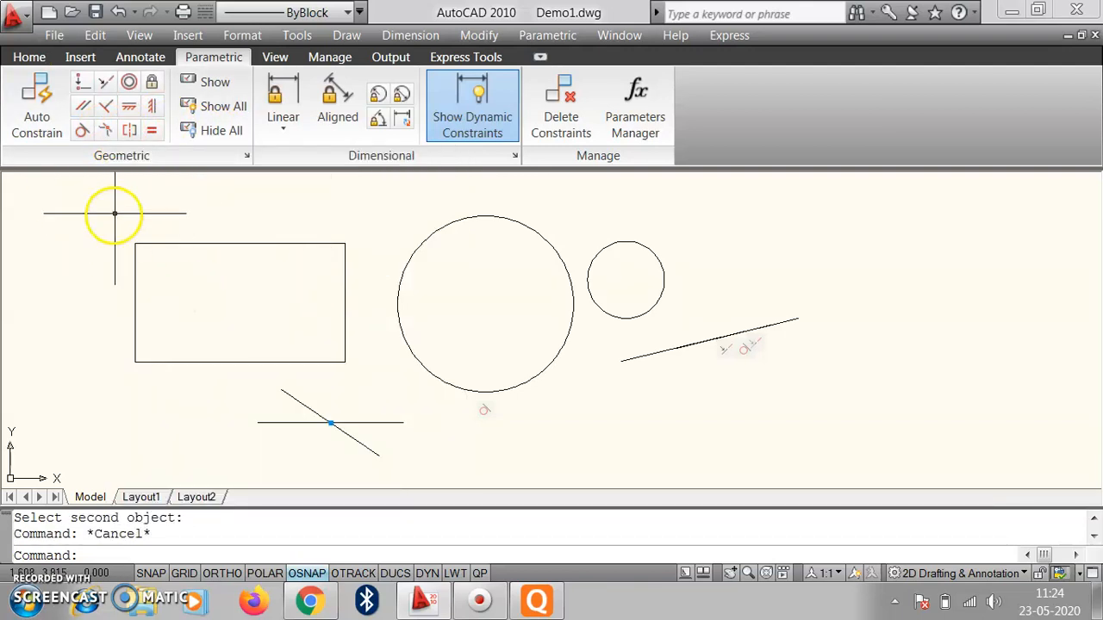
key("ctrl+z")
key("ctrl+z")
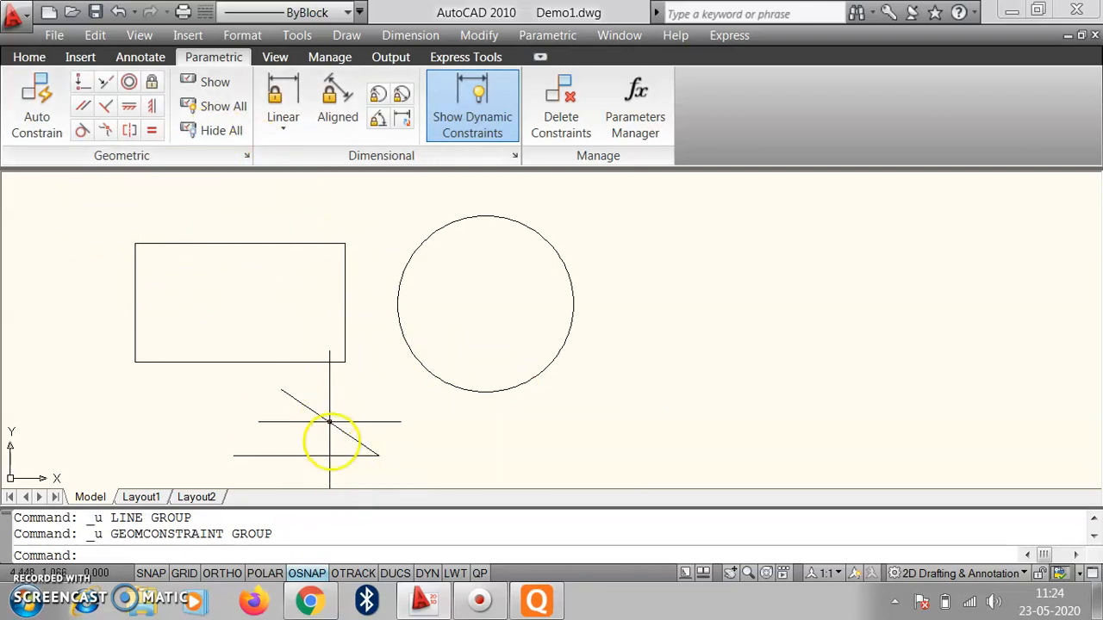
Apply a Smooth constraint between the S-shaped spline and the sloped line below the rectangle, and undo it
left_click(104, 131)
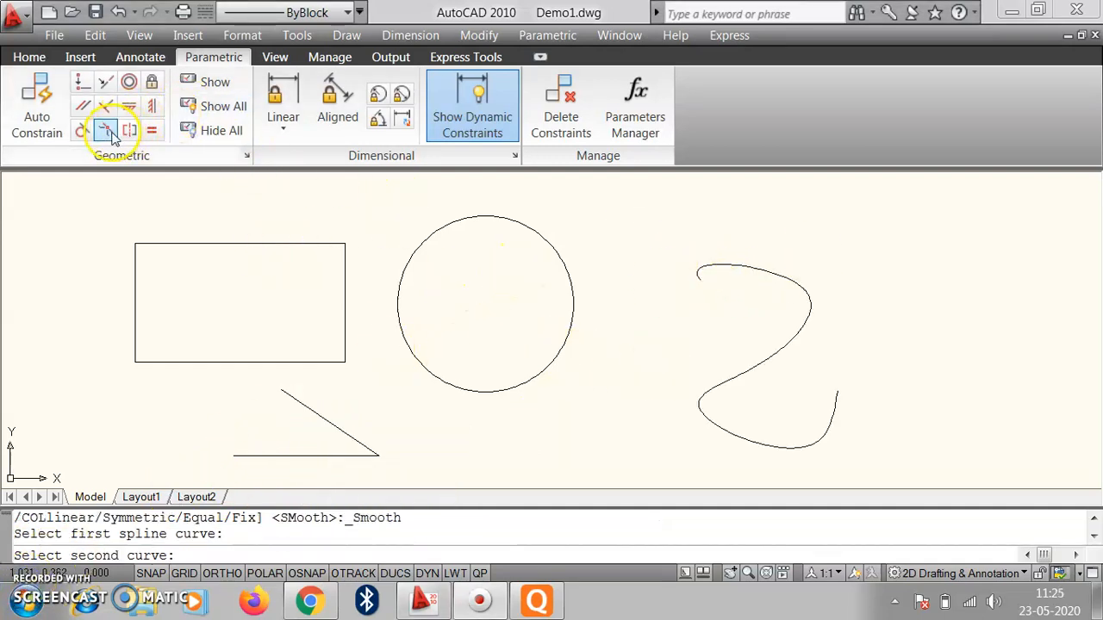
left_click(731, 266)
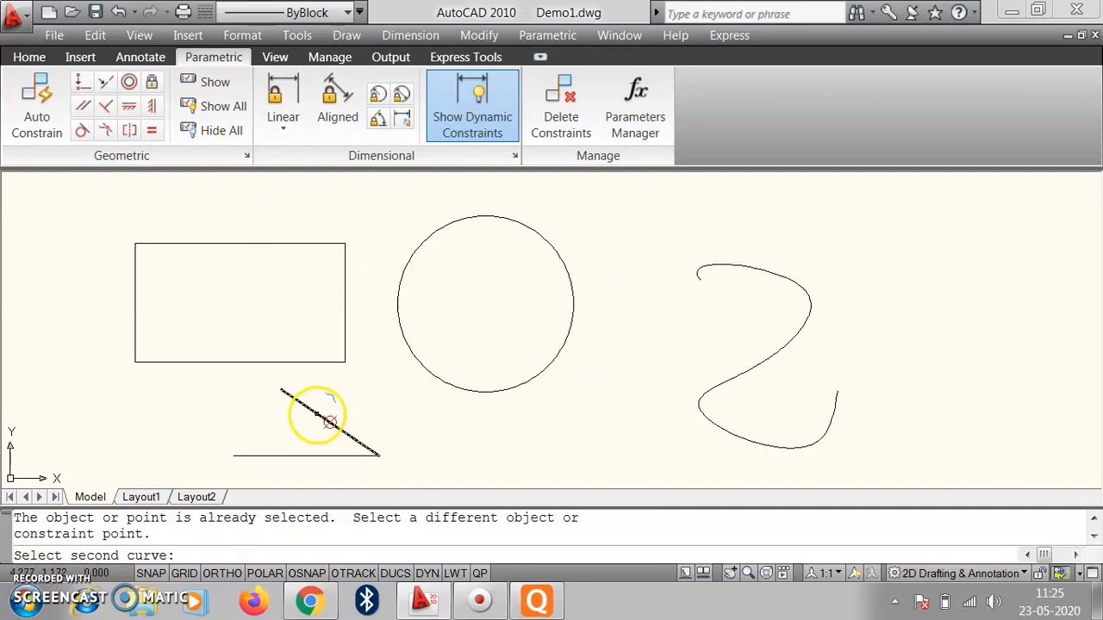
left_click(330, 420)
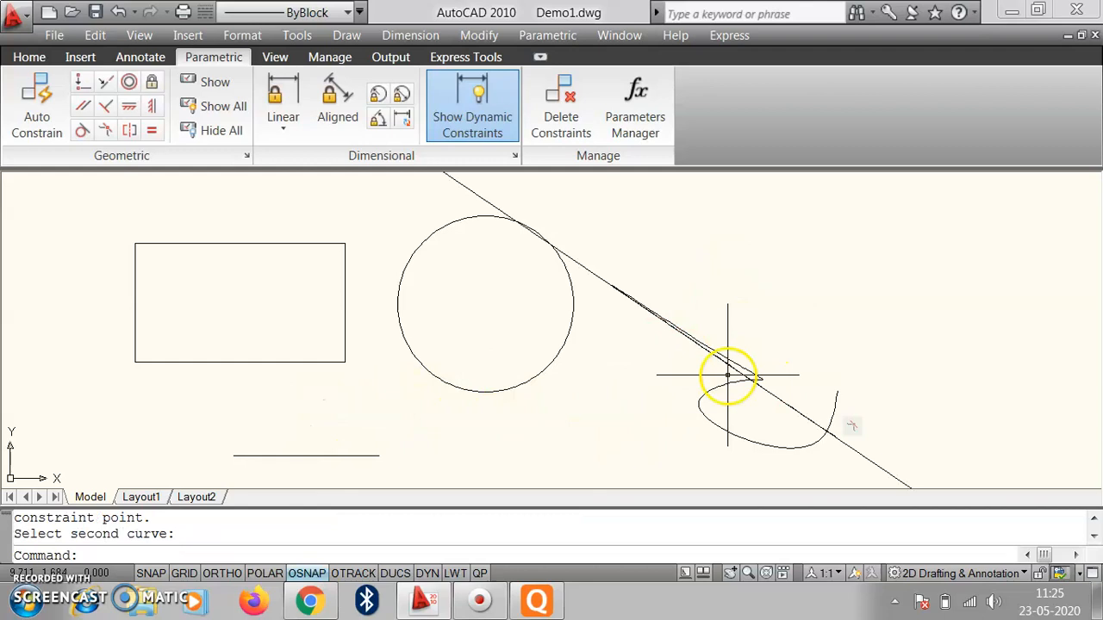
scroll(668, 354, "down", 4)
scroll(668, 353, "down", 2)
scroll(711, 377, "up", 4)
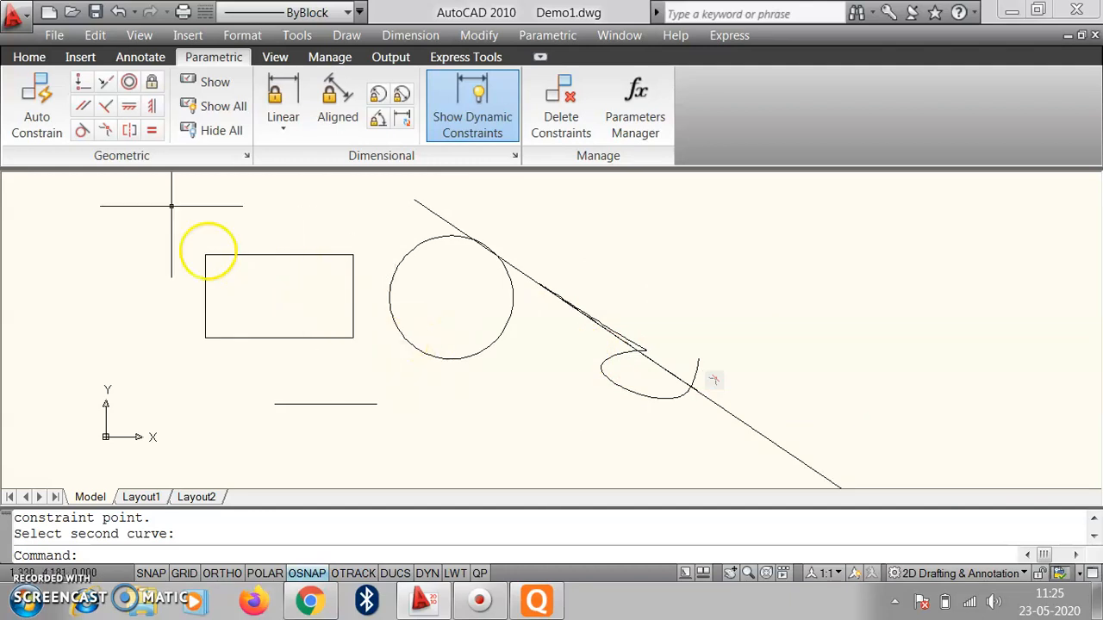
key("ctrl+z")
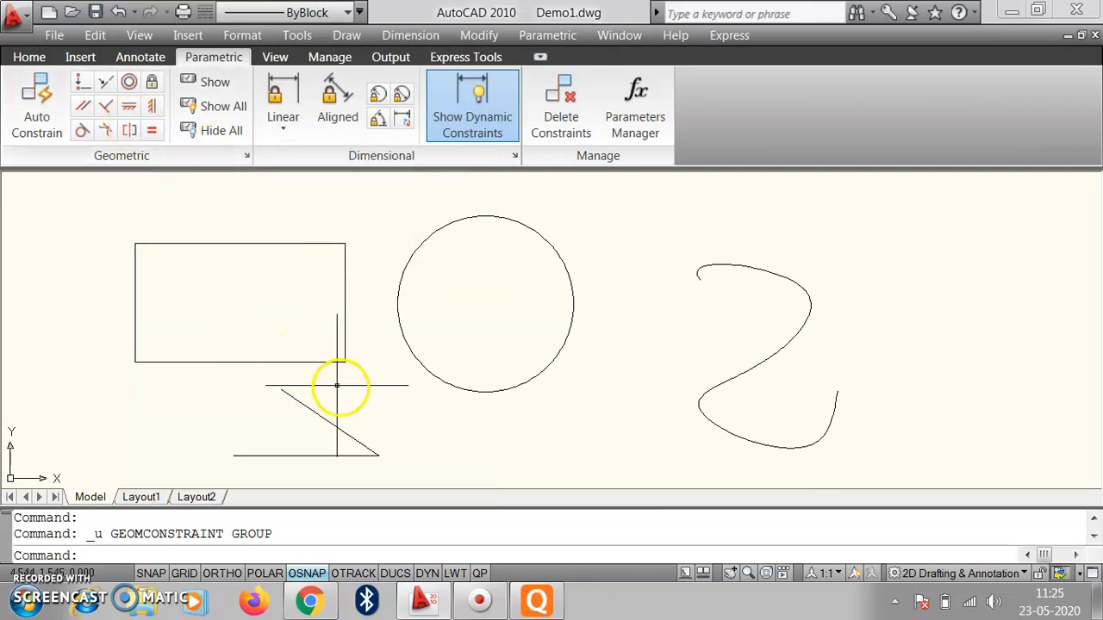
key("Escape")
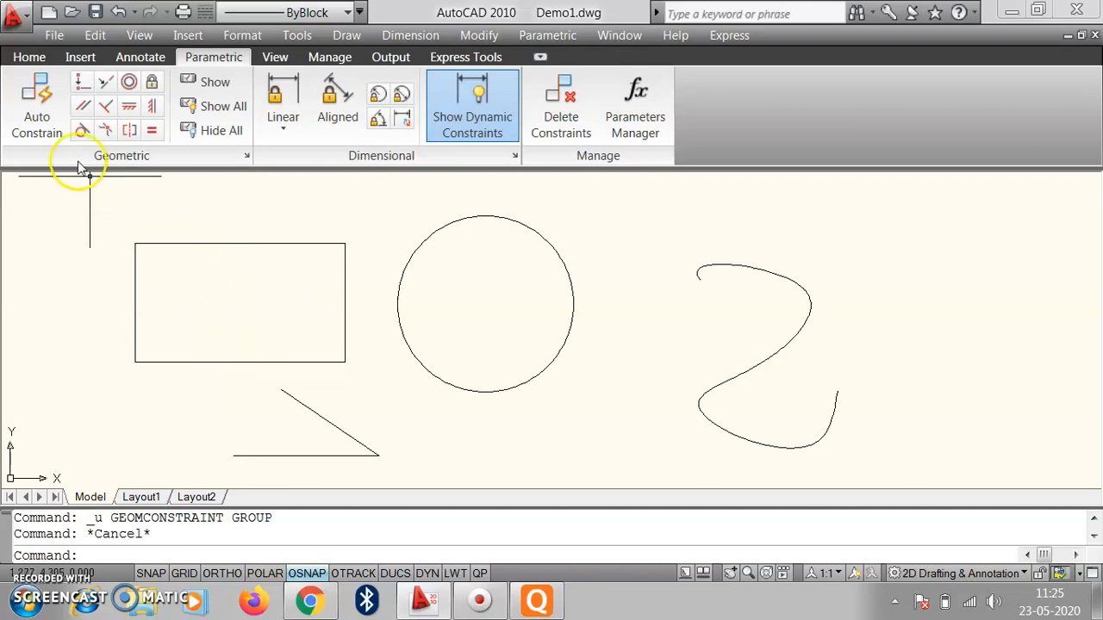
Draw a single steep, nearly vertical line just to the right of the two joined lines below the rectangle
left_click(29, 57)
left_click(27, 97)
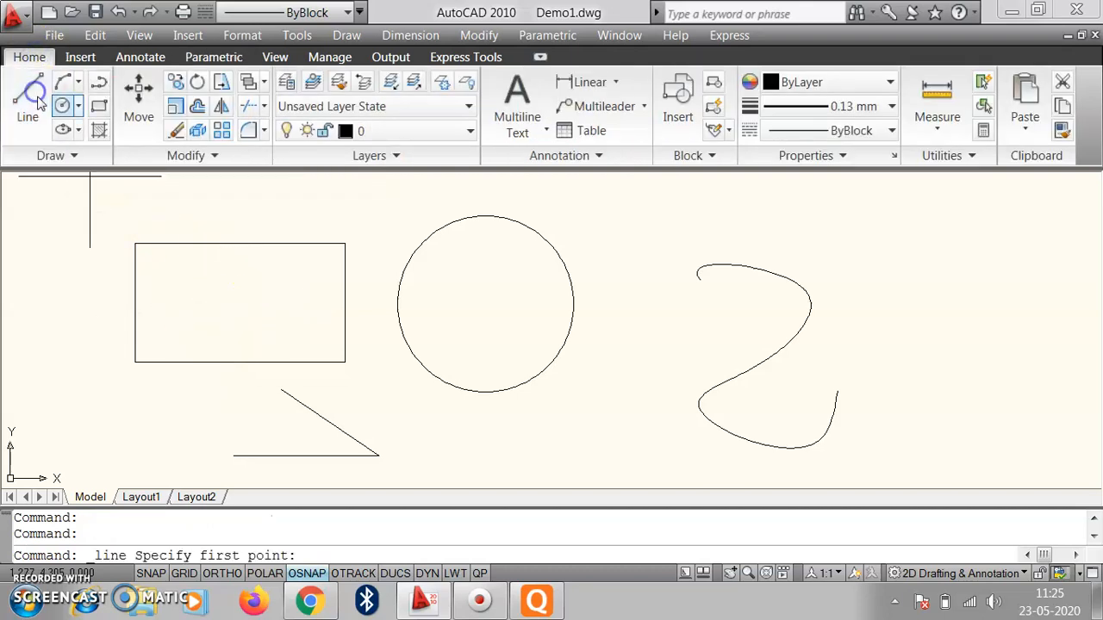
scroll(351, 240, "down", 3)
scroll(353, 328, "up", 4)
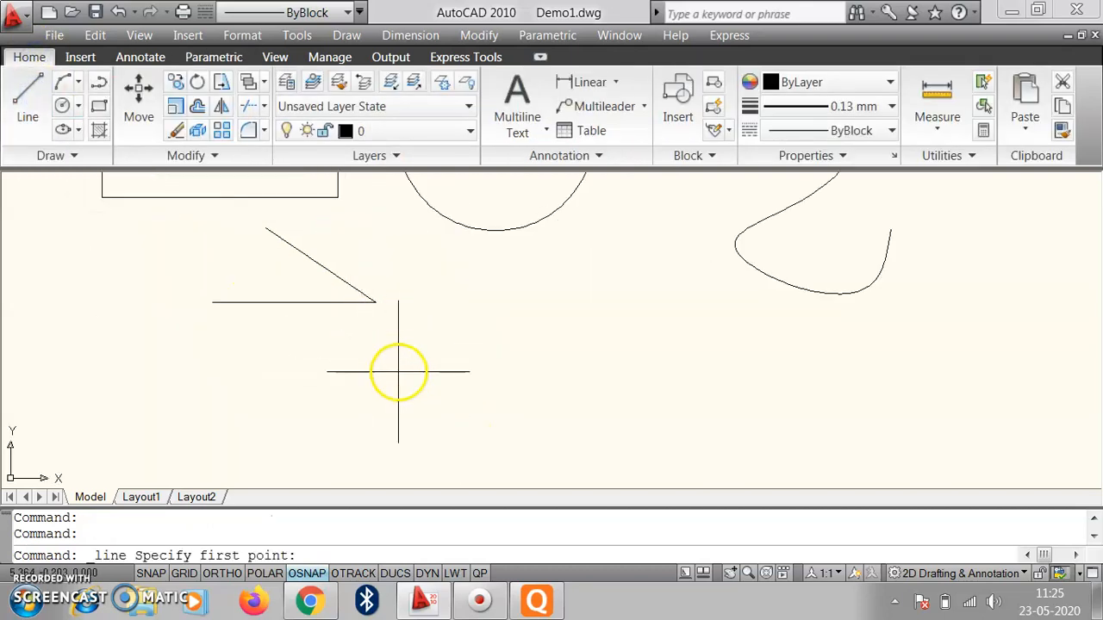
left_click(420, 281)
left_click(400, 412)
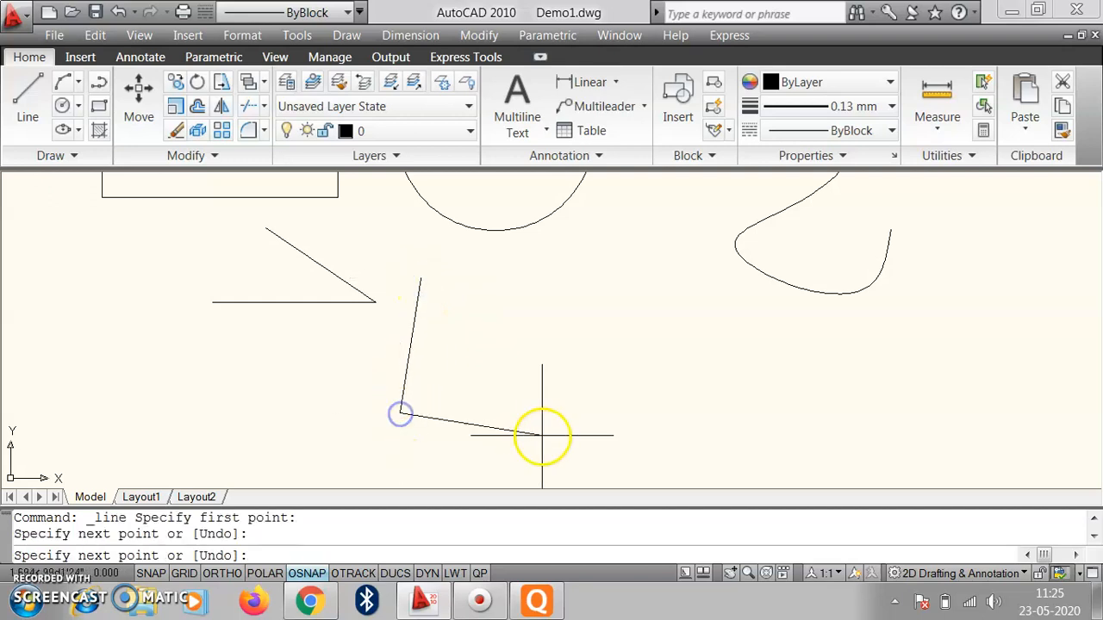
key("Escape")
Apply a Symmetric constraint to the two joined lines about the steep line, and undo both the constraint and the steep line
left_click(213, 57)
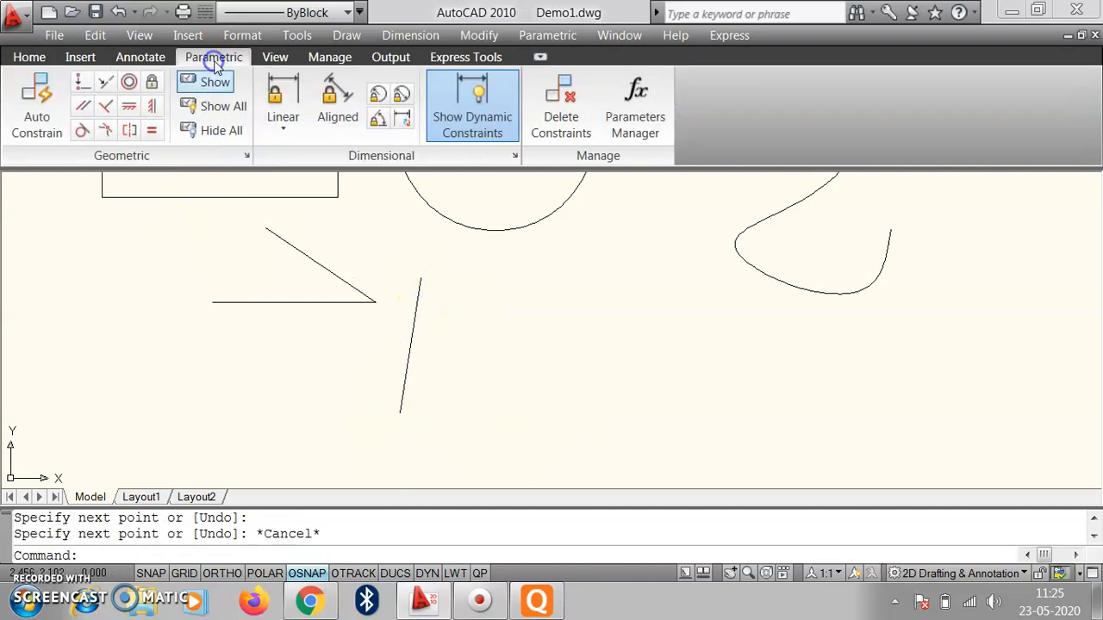
left_click(131, 132)
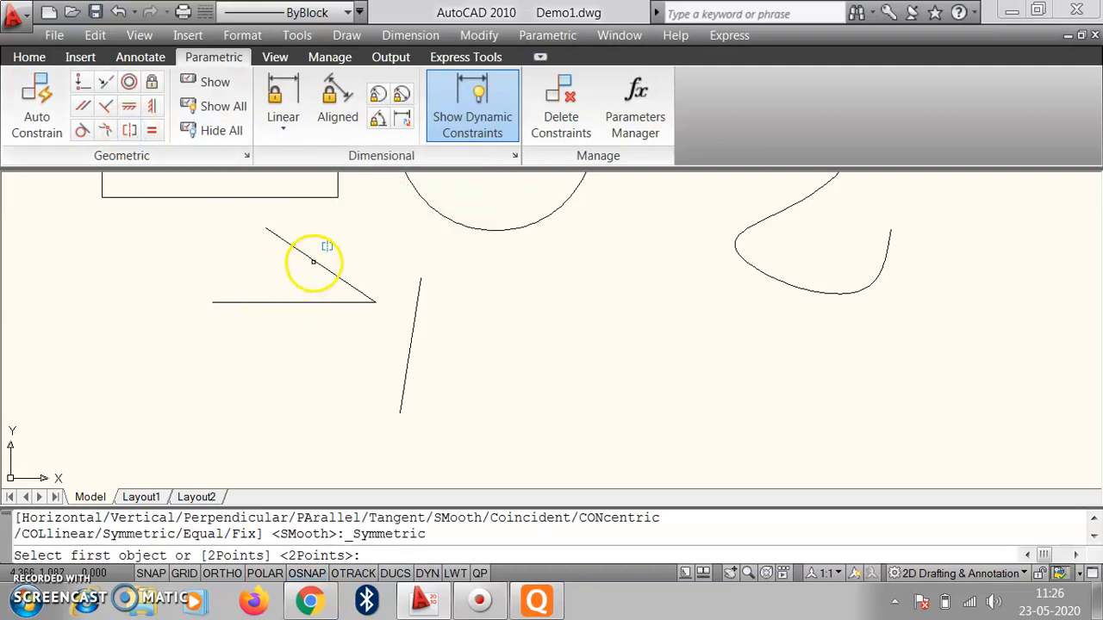
left_click(315, 260)
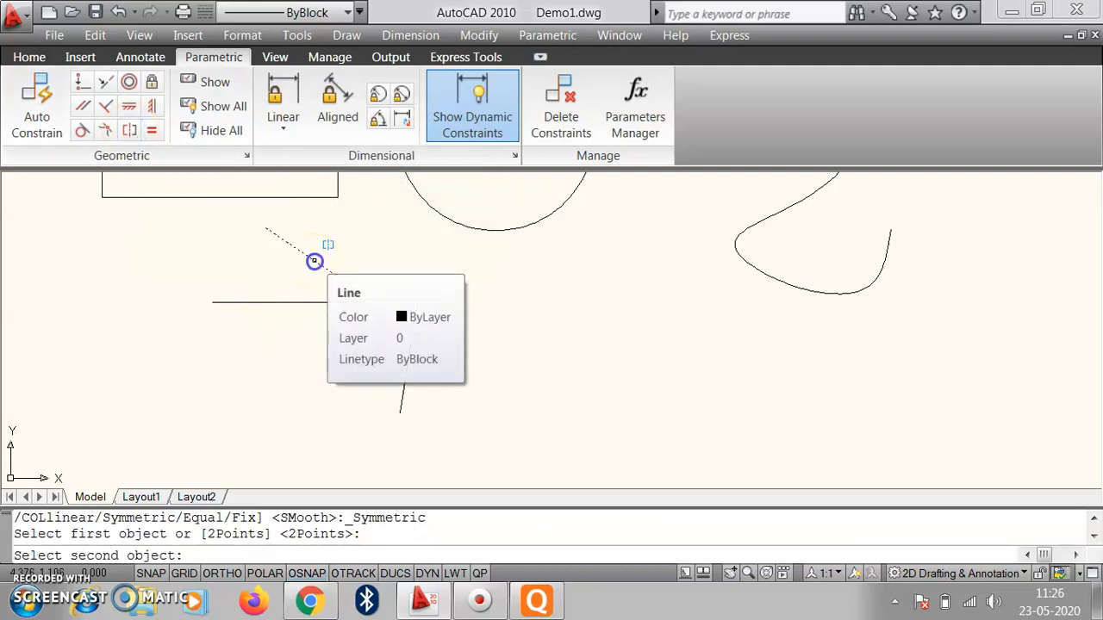
left_click(290, 303)
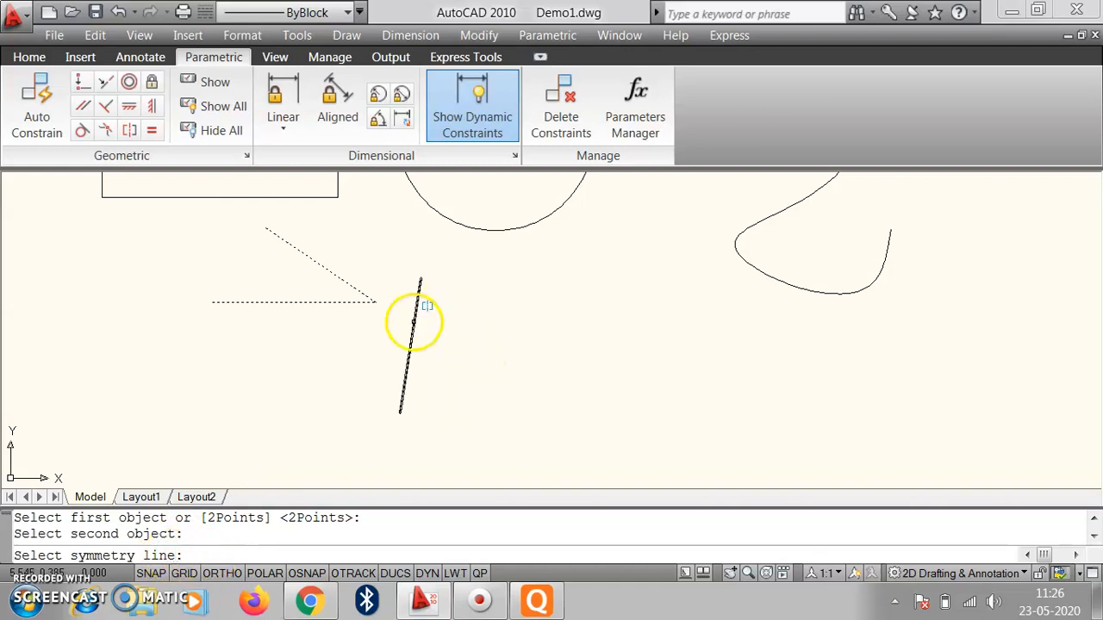
left_click(415, 321)
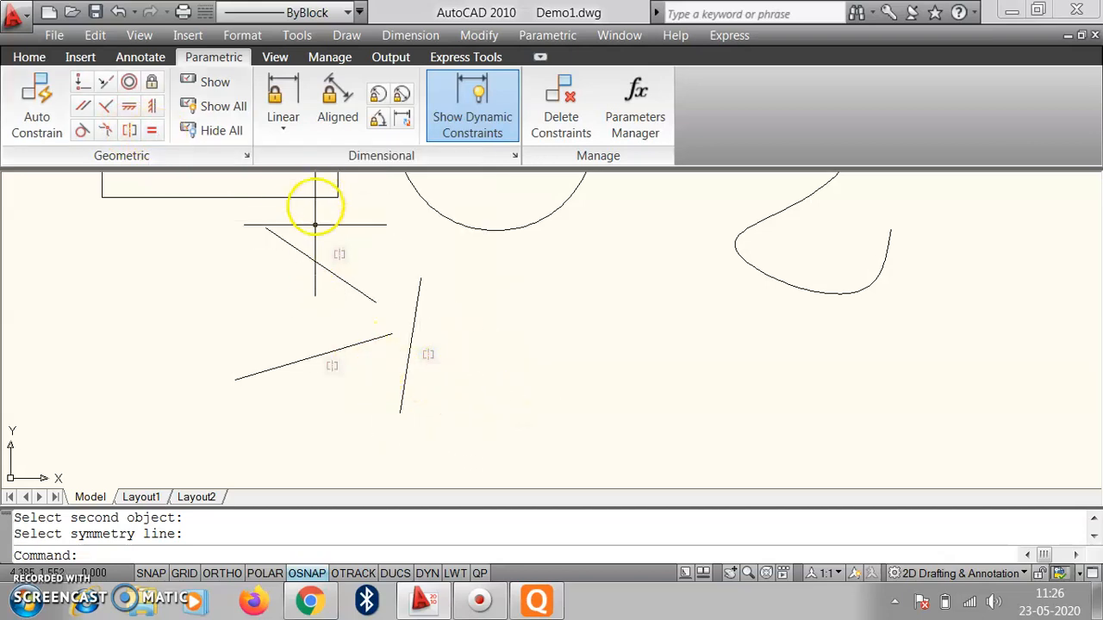
key("ctrl+z")
key("ctrl+z")
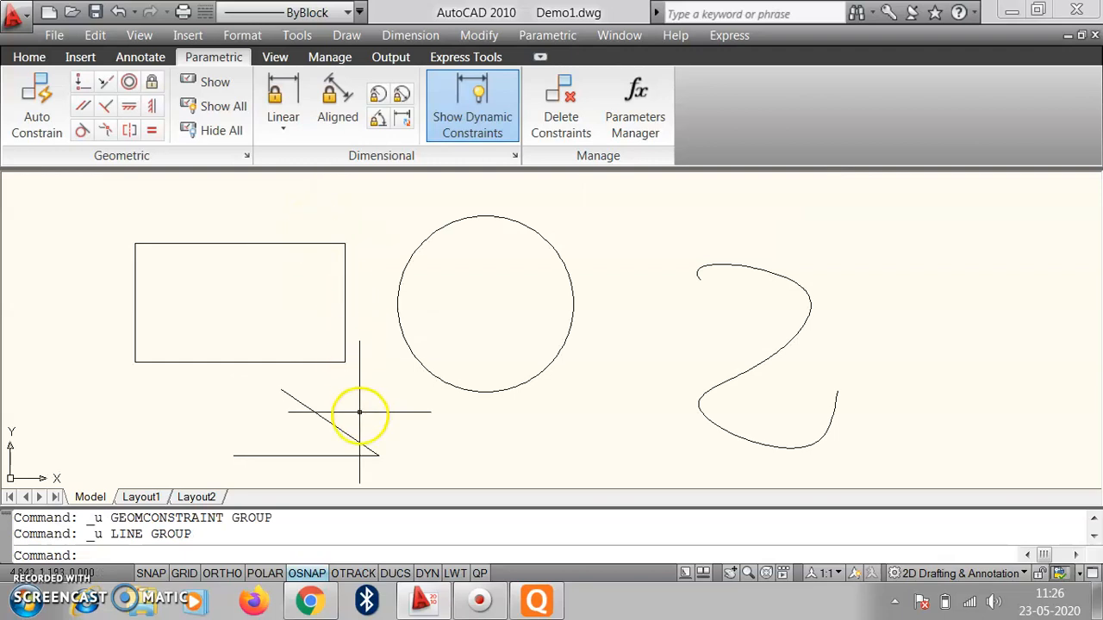
Shorten the sloped line below the rectangle by stretching its upper endpoint down along the line
left_click(306, 411)
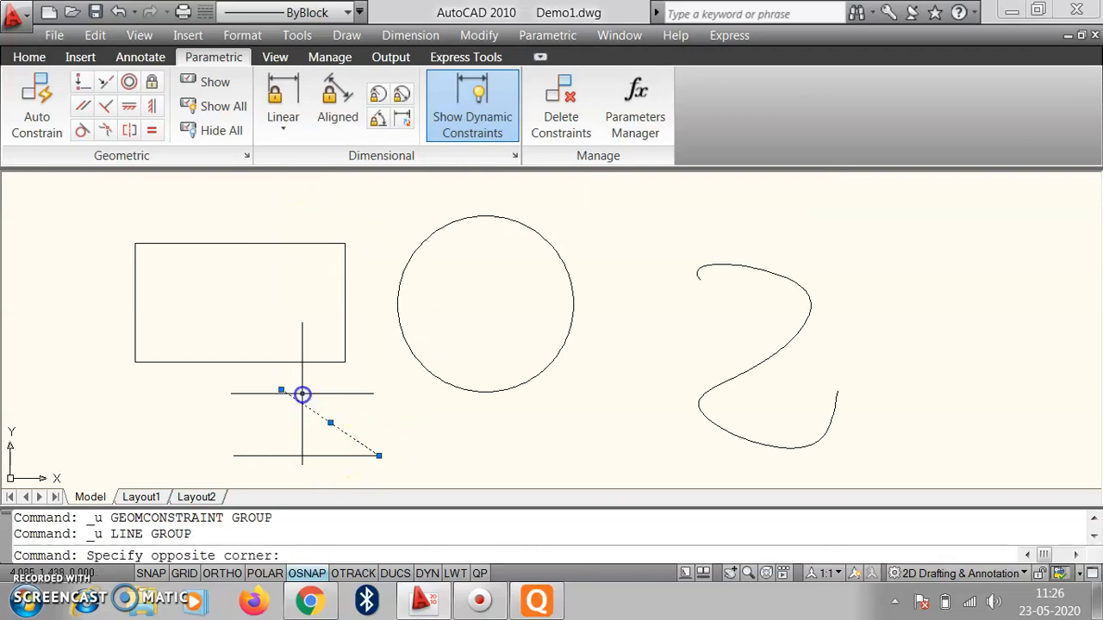
left_click(280, 390)
left_click(304, 405)
key("Escape")
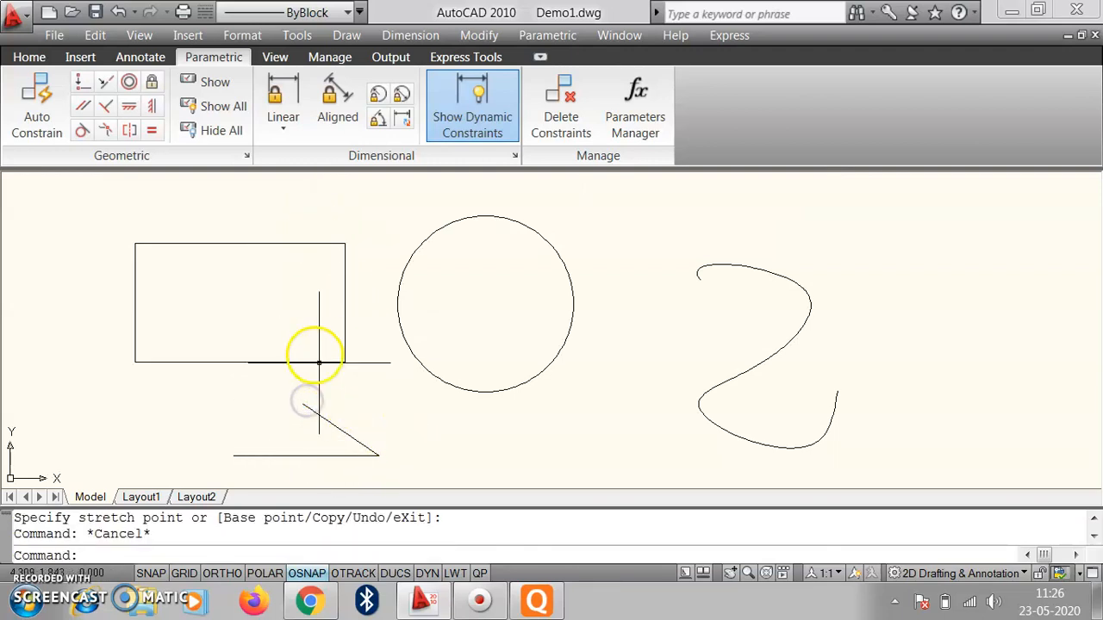
Apply an Equal constraint between the sloped line and the horizontal line below the rectangle, picking the sloped line first
left_click(156, 130)
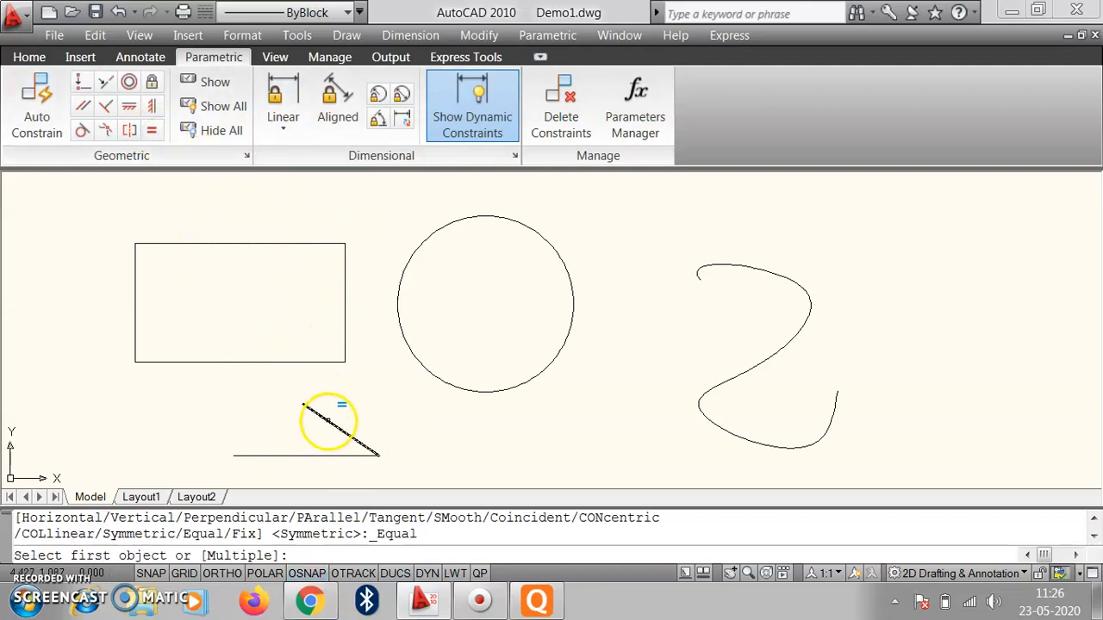
left_click(327, 420)
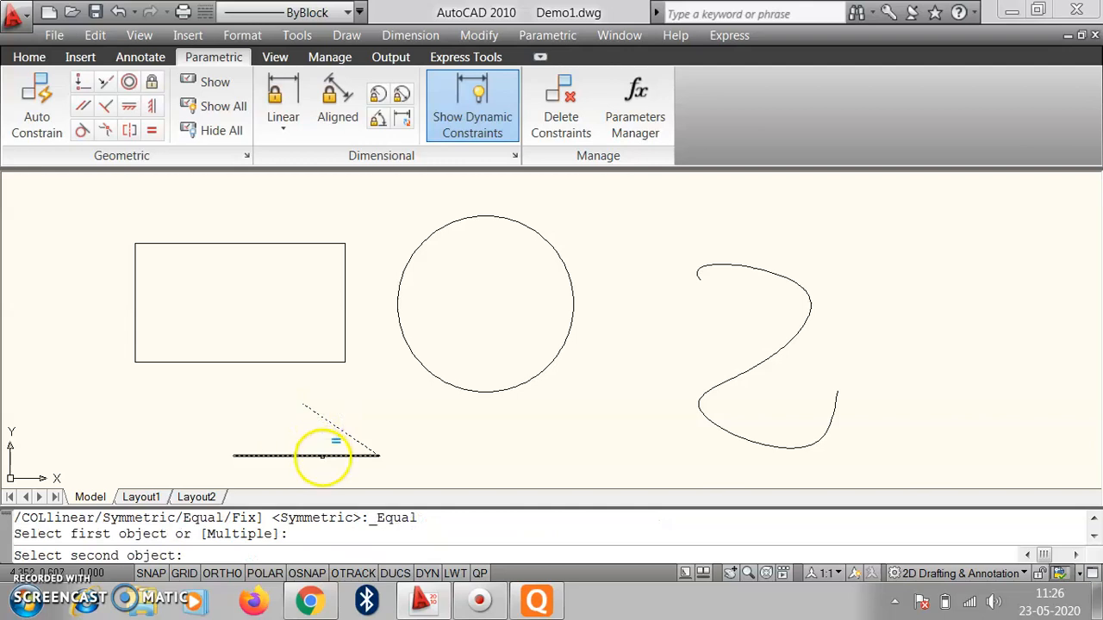
left_click(324, 454)
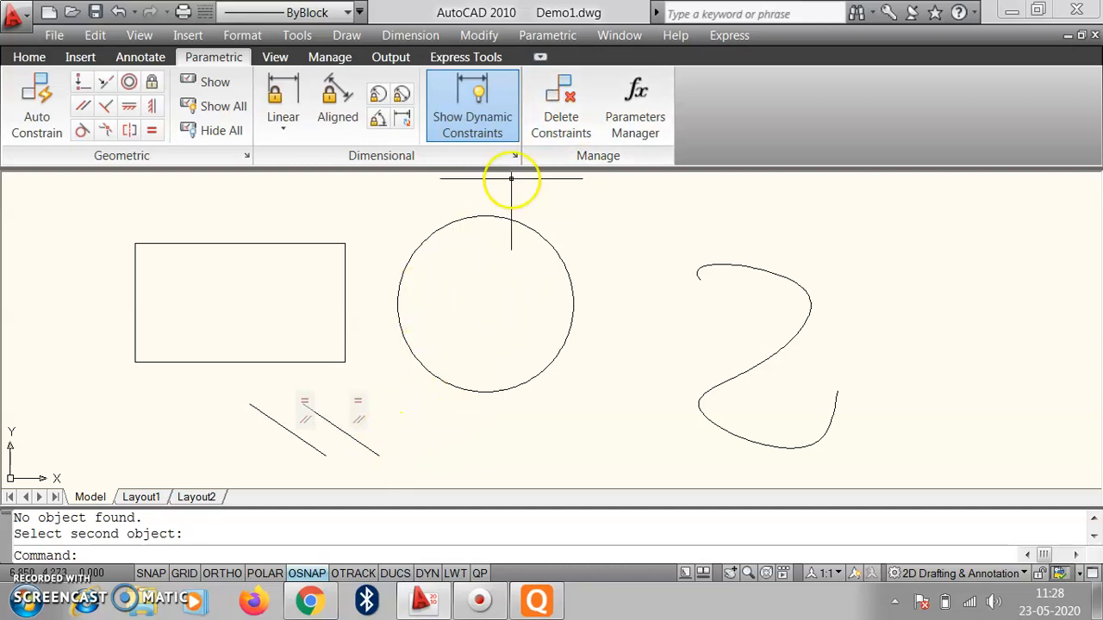
Delete all constraints from the right-hand one of the two parallel sloped lines below the rectangle
left_click(561, 103)
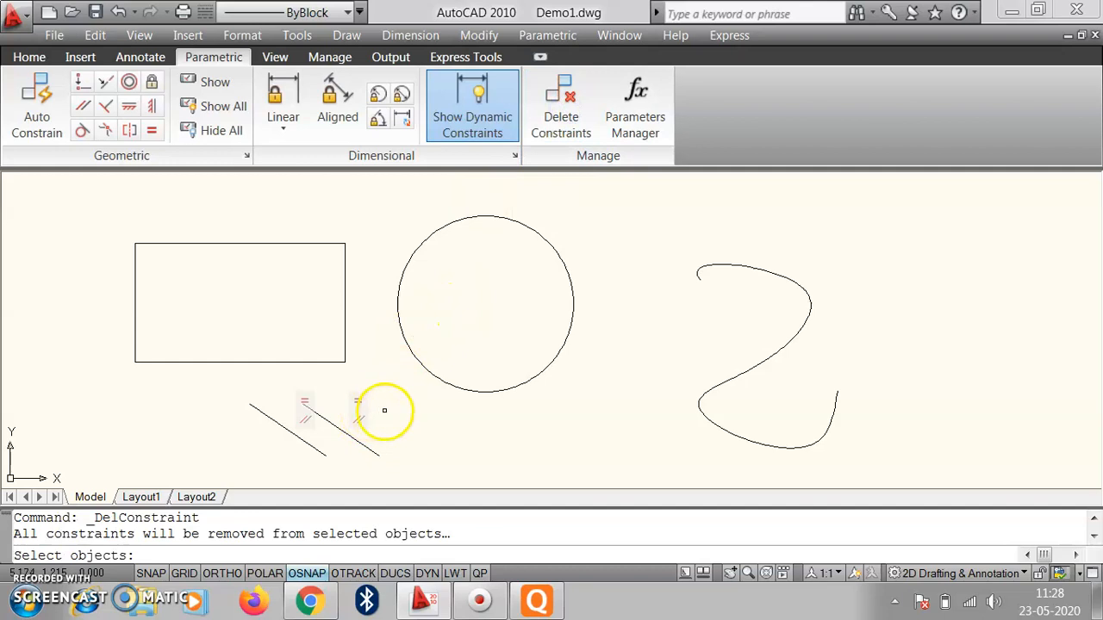
left_click(345, 433)
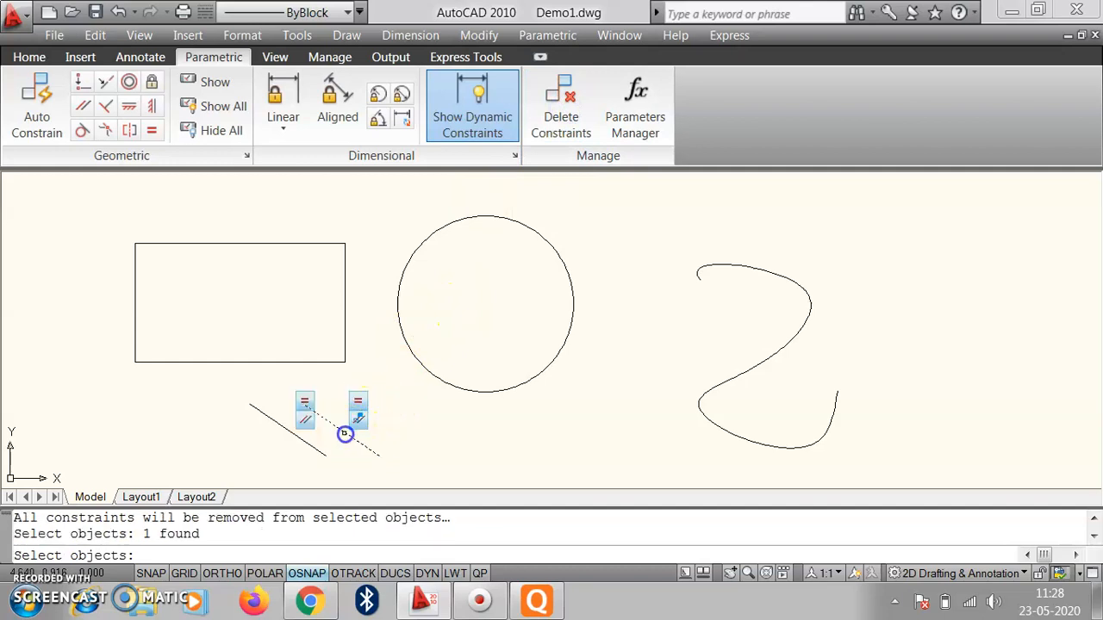
key("Return")
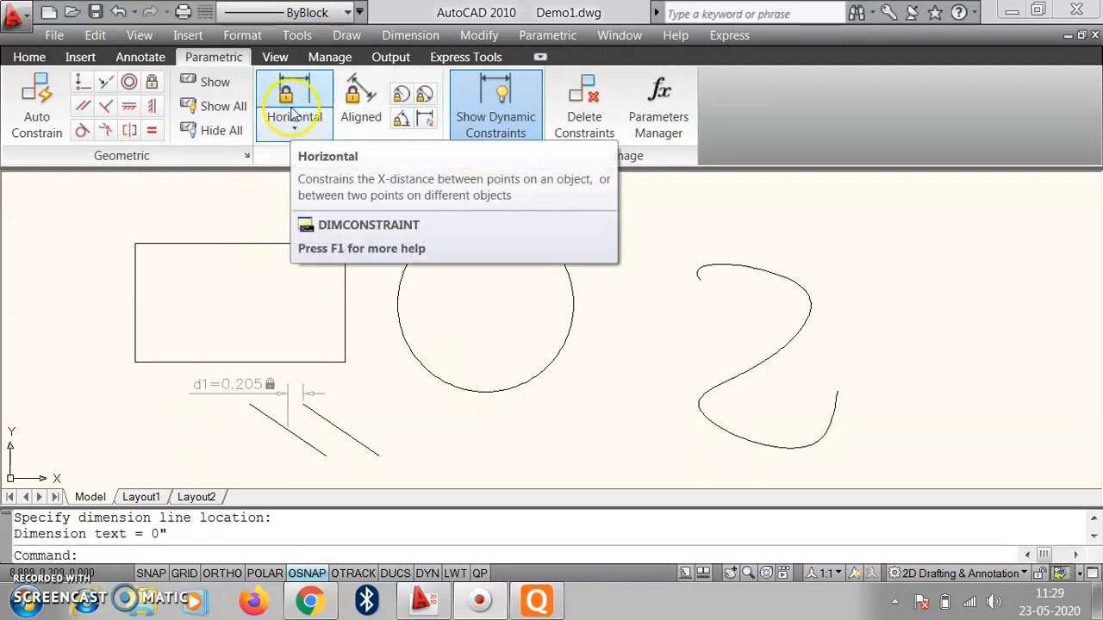
Add a horizontal dimensional constraint from the left sloped line's lower endpoint to the right sloped line's midpoint, accepting the default value
left_click(295, 133)
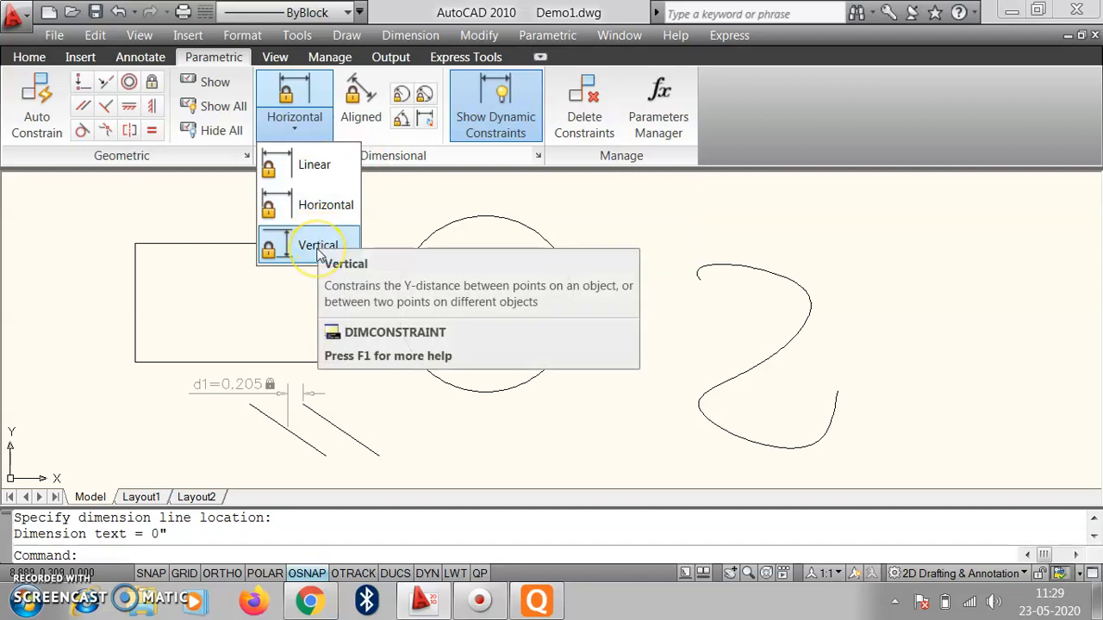
left_click(303, 208)
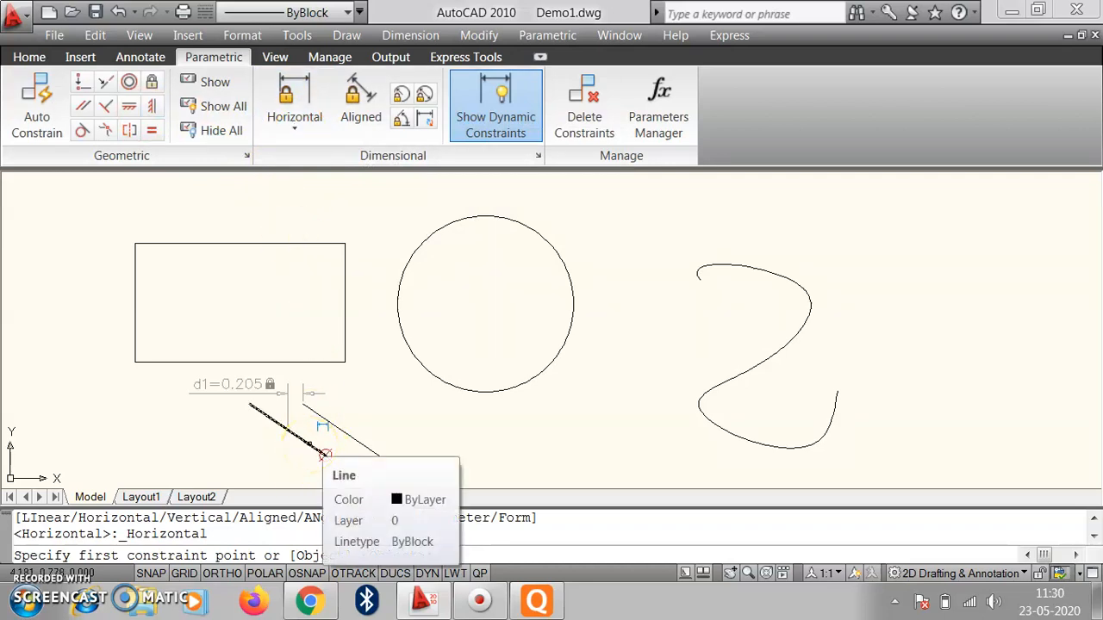
left_click(310, 443)
left_click(341, 429)
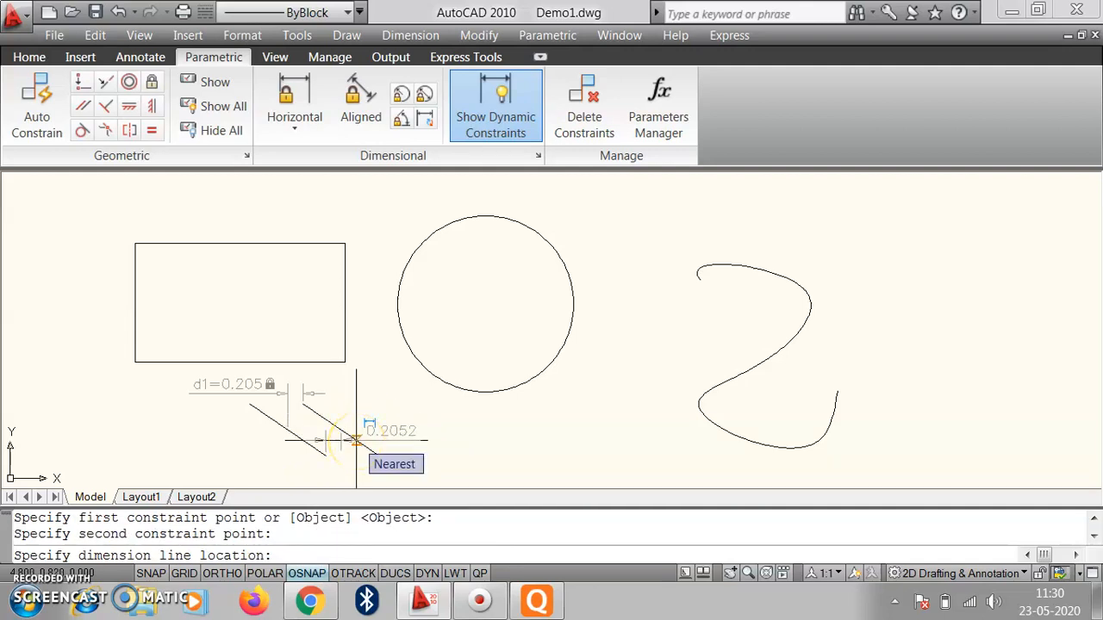
left_click(356, 441)
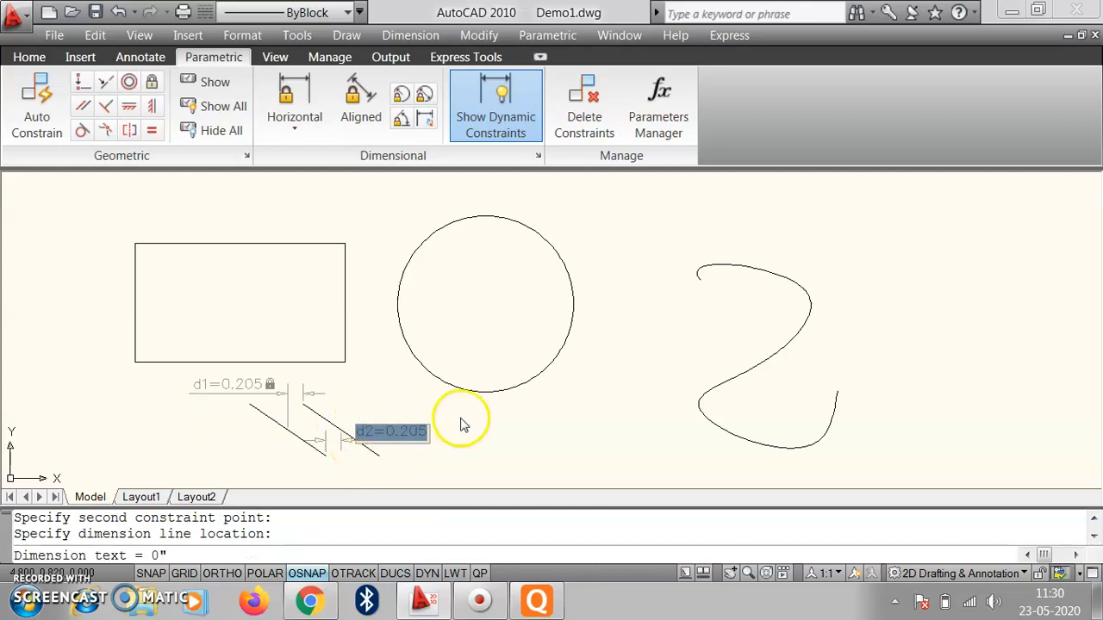
key("Return")
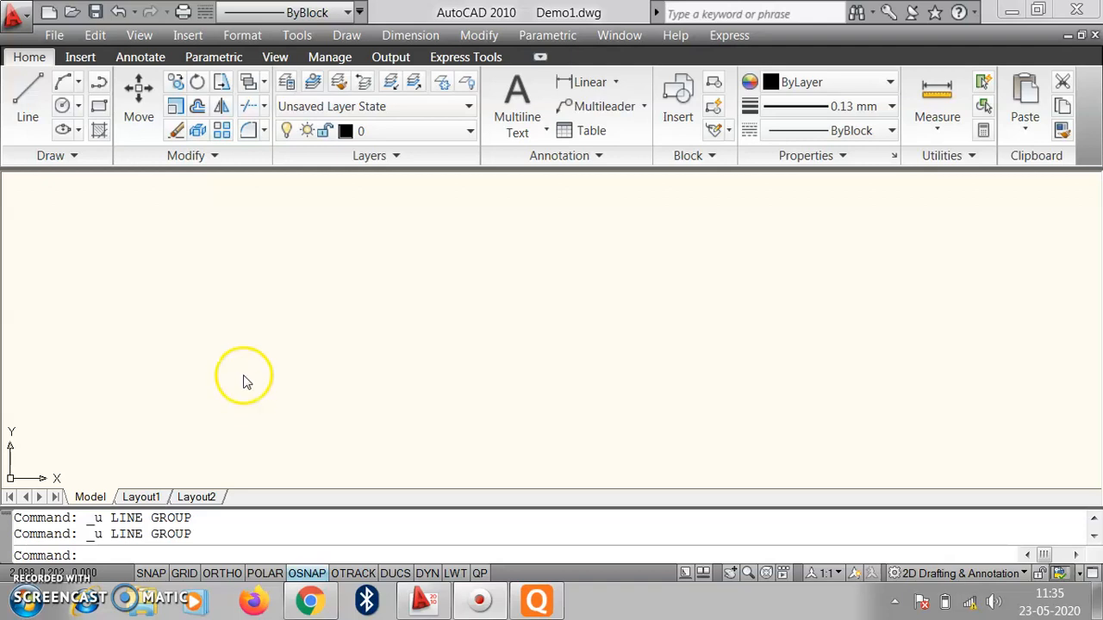
Turn on Ortho mode and draw a long horizontal line across the lower part of the empty drawing
left_click(35, 113)
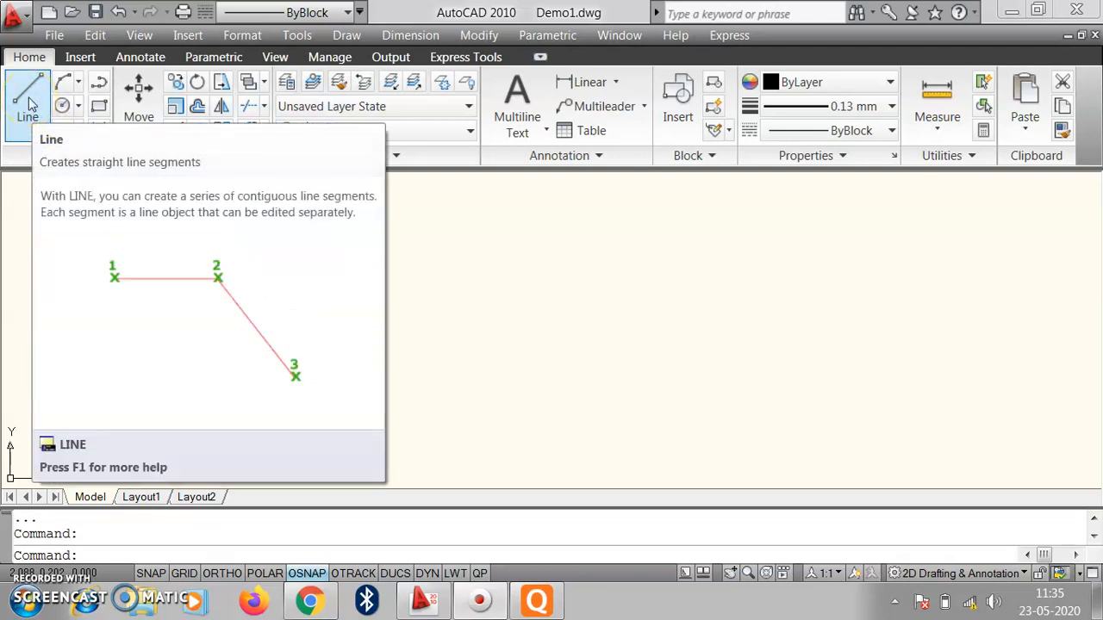
left_click(221, 575)
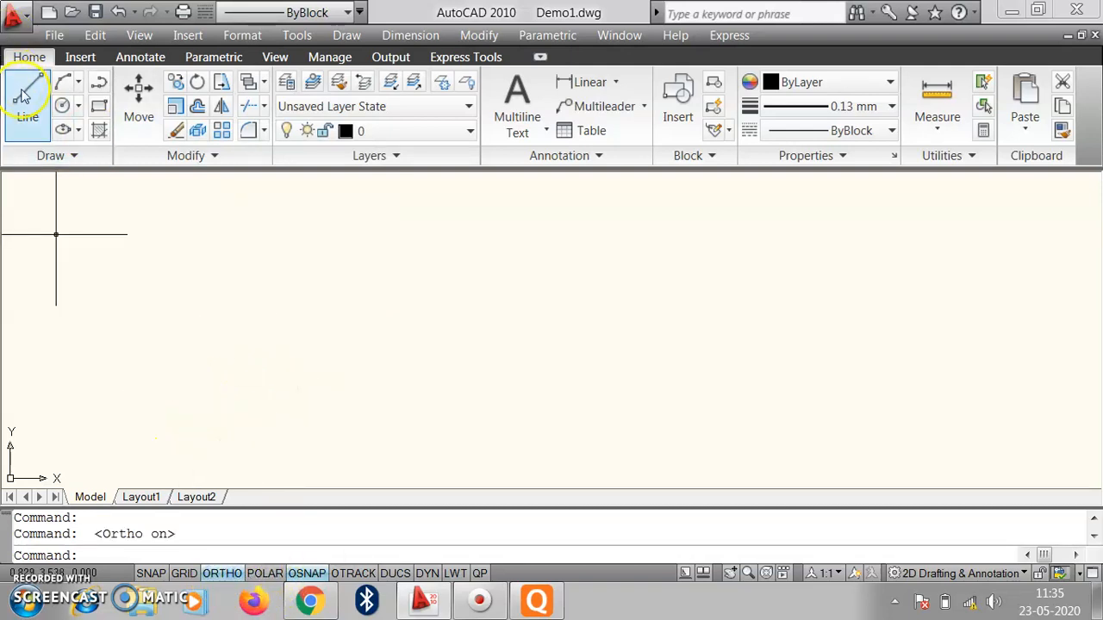
left_click(33, 116)
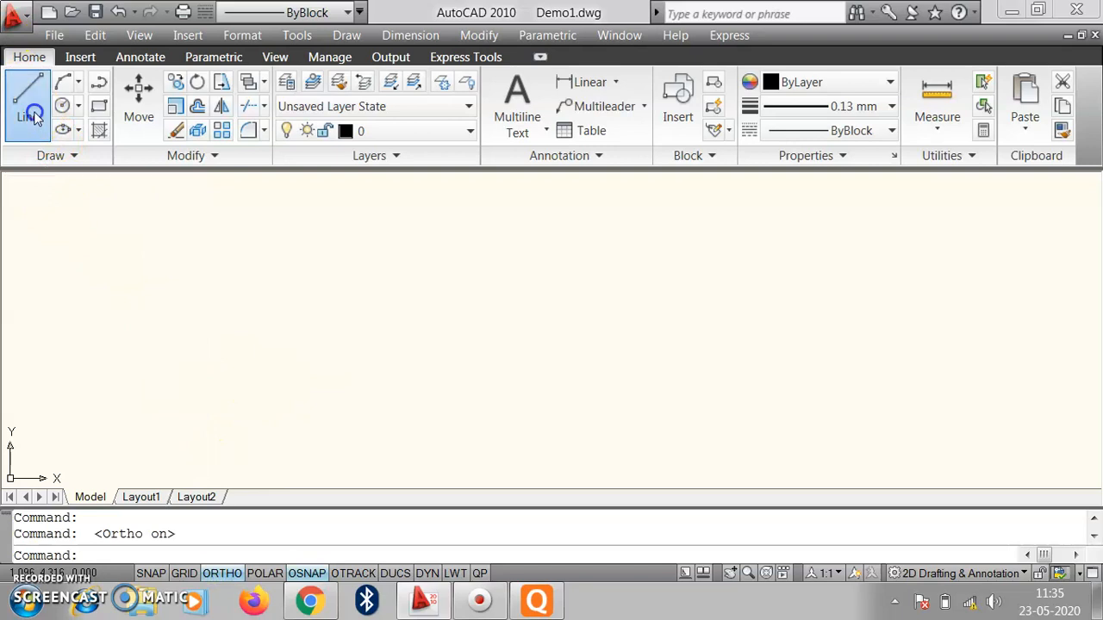
left_click(248, 406)
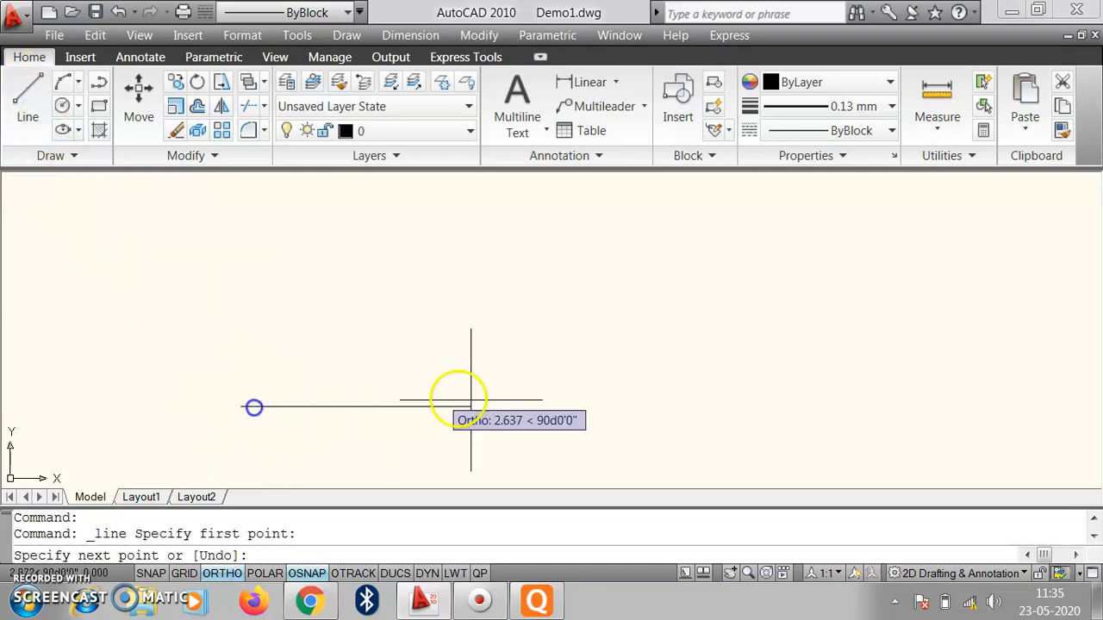
left_click(794, 402)
key("Return")
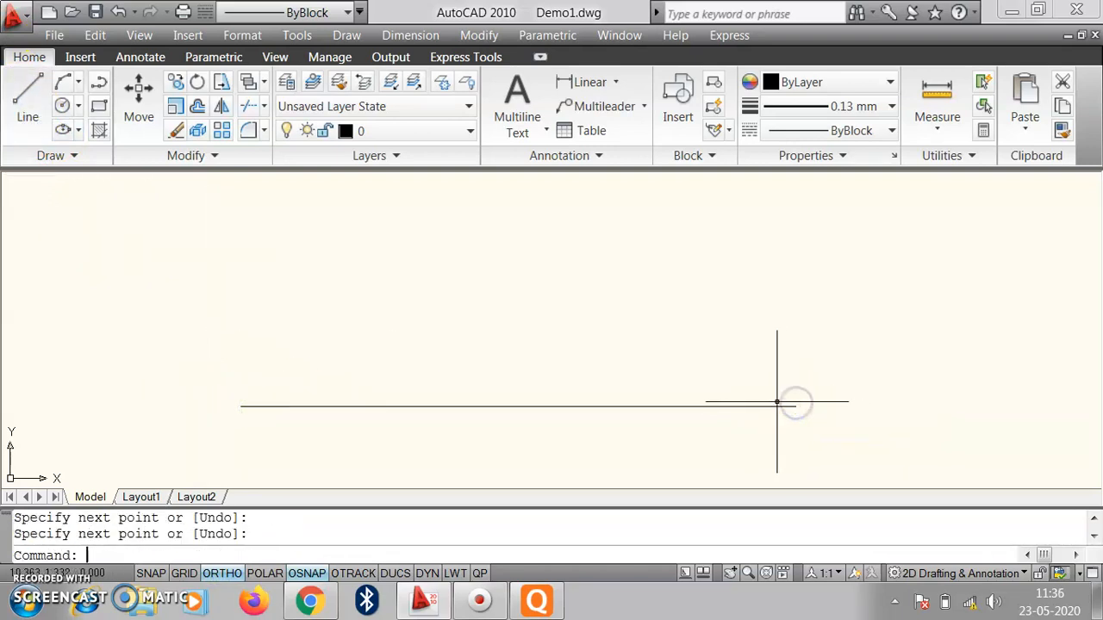
Draw a vertical line about 3 units long upward from the midpoint of the horizontal line
left_click(47, 116)
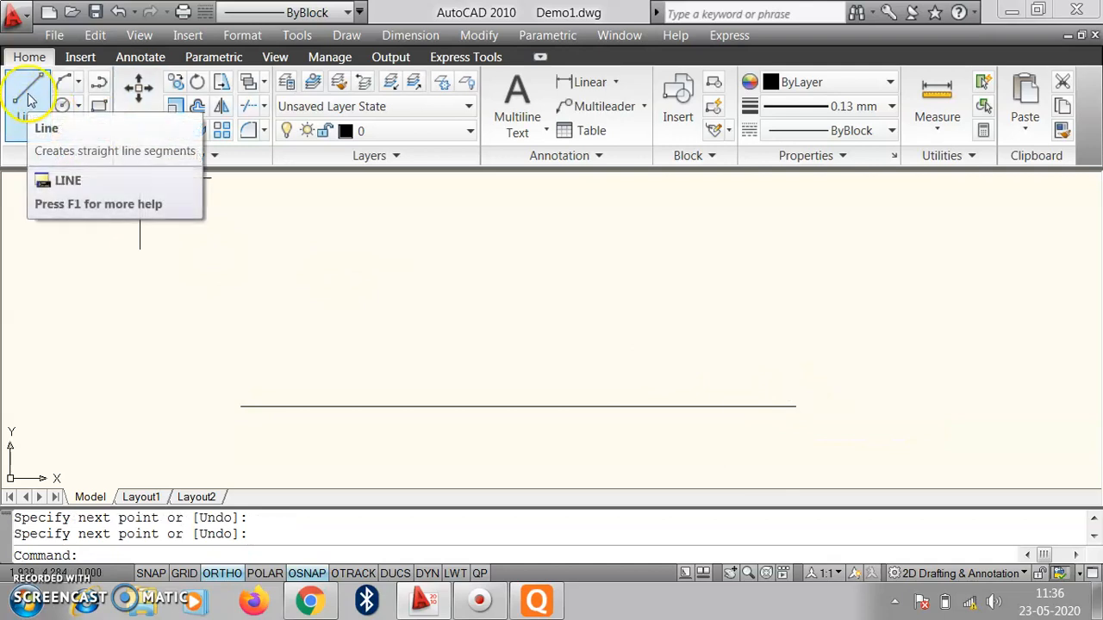
left_click(29, 101)
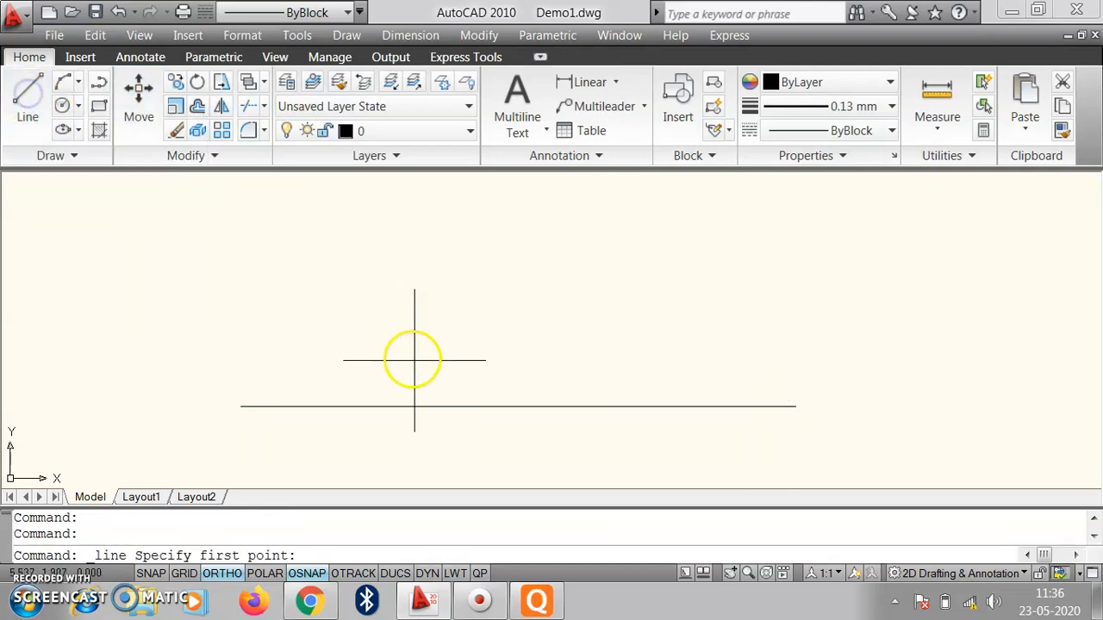
left_click(519, 407)
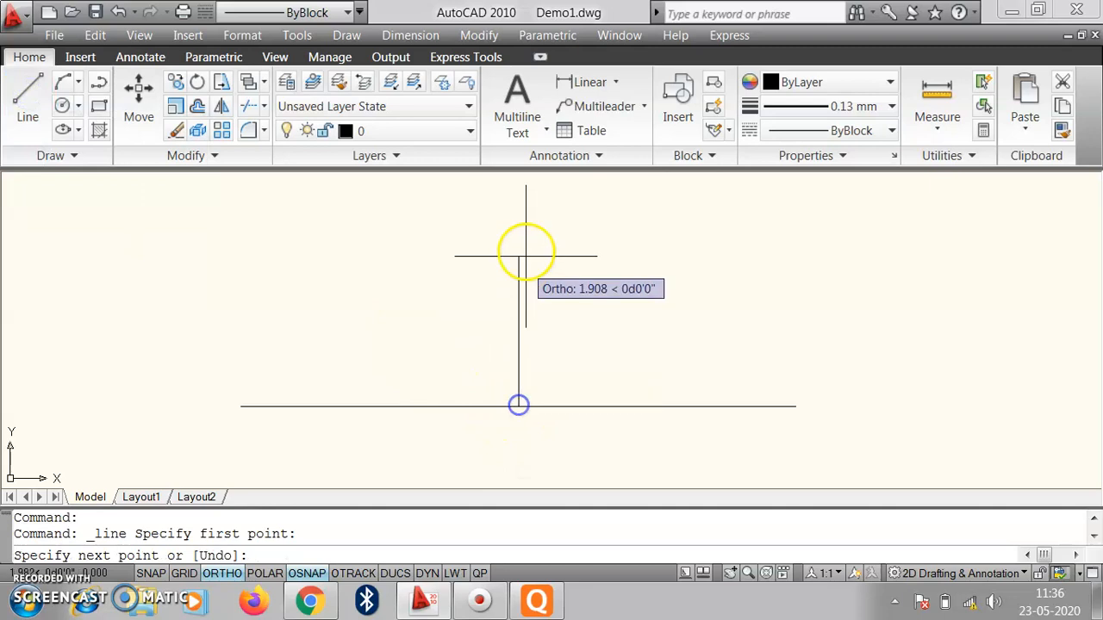
scroll(506, 320, "down", 2)
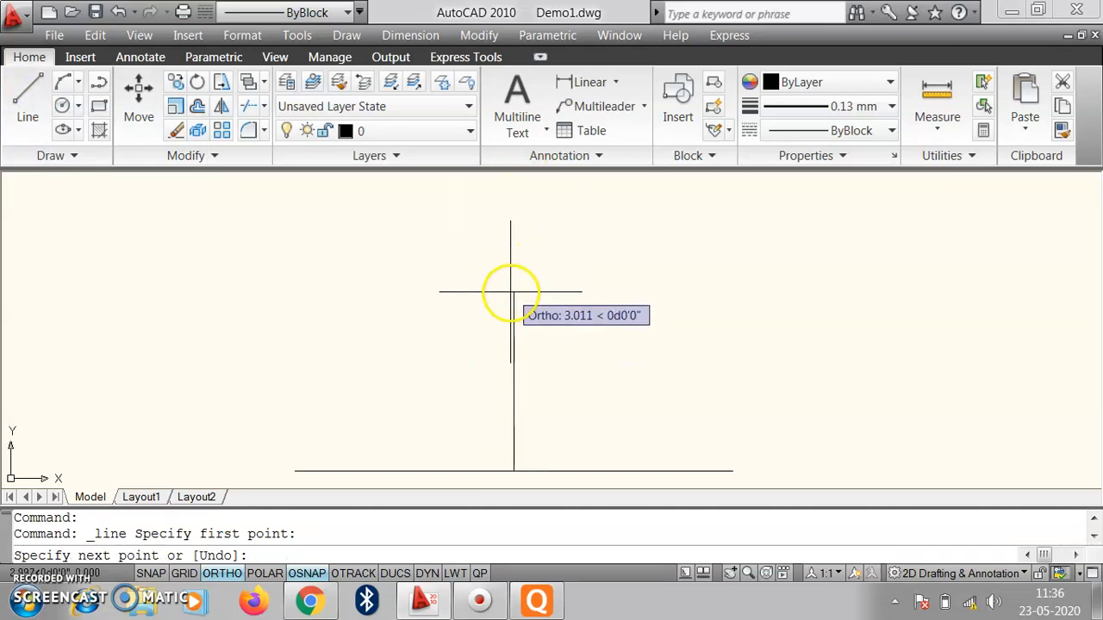
left_click(512, 290)
key("Return")
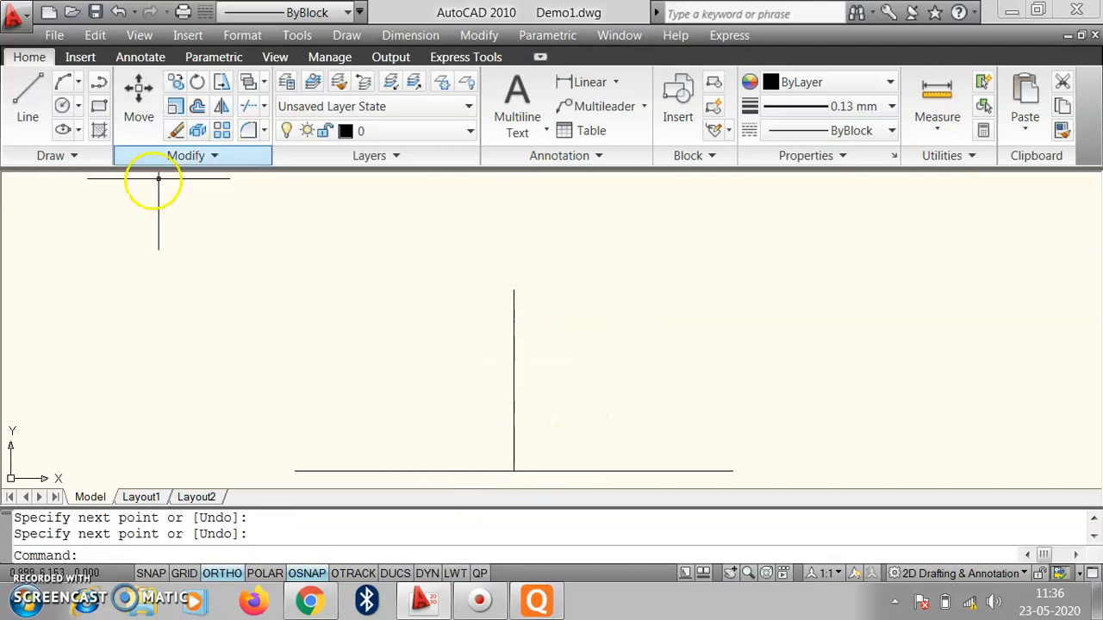
Switch from Ortho to polar tracking and draw a line from the base of the vertical line at a 60° polar angle
left_click(22, 101)
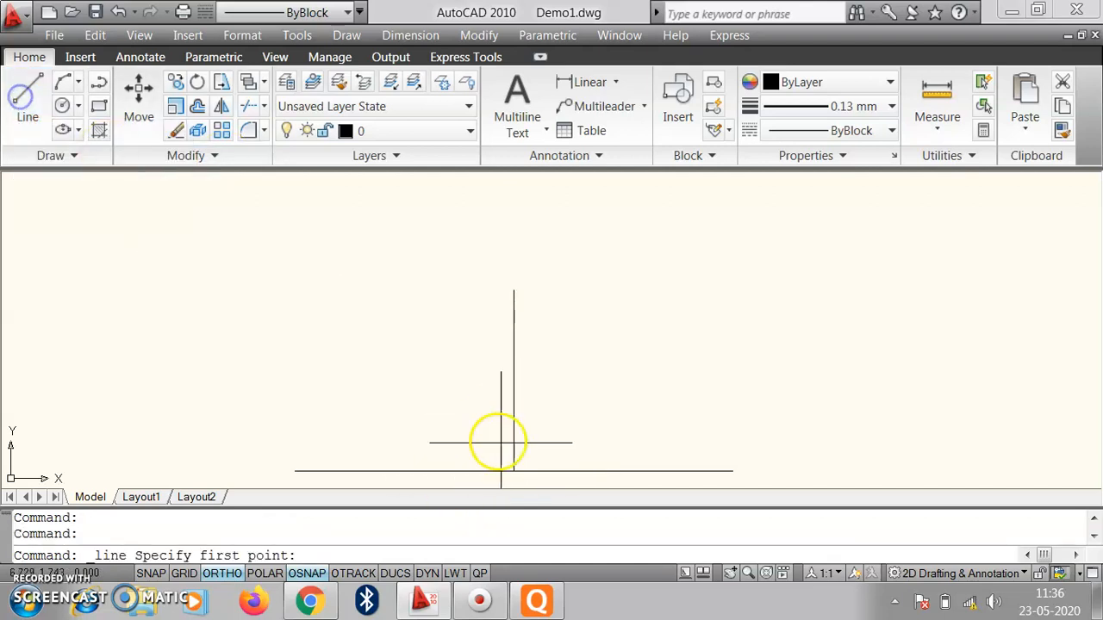
left_click(513, 472)
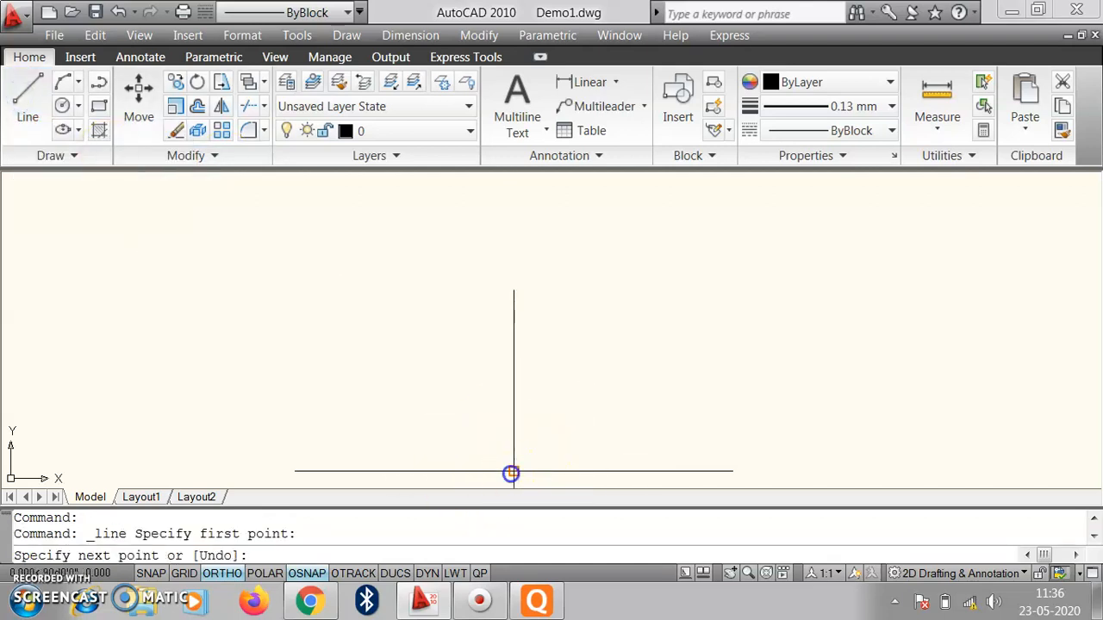
left_click(224, 570)
left_click(263, 574)
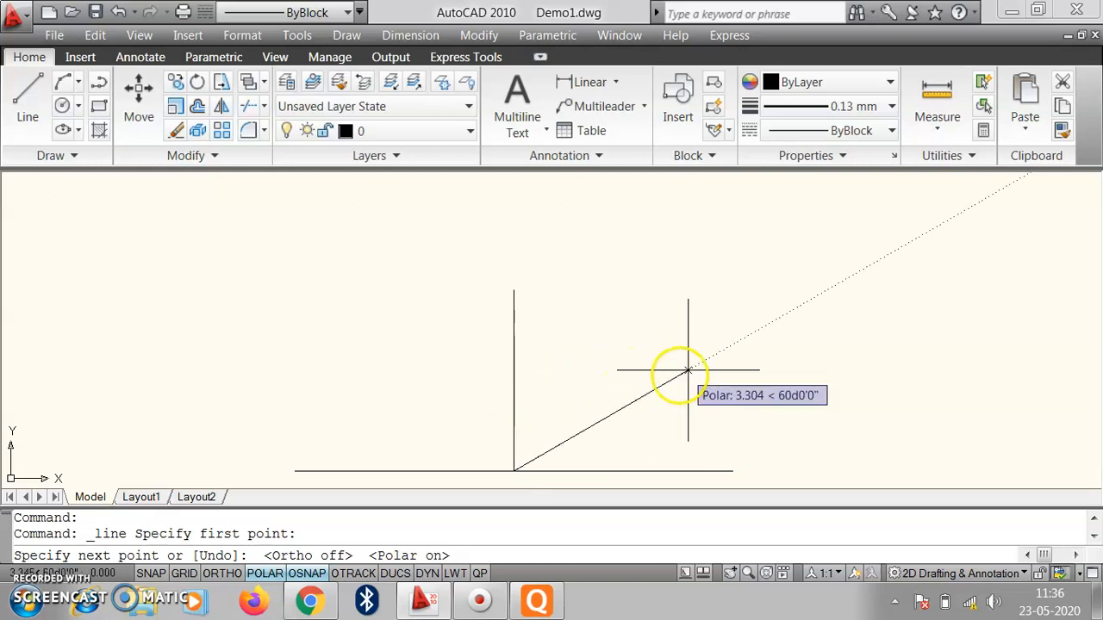
left_click(781, 318)
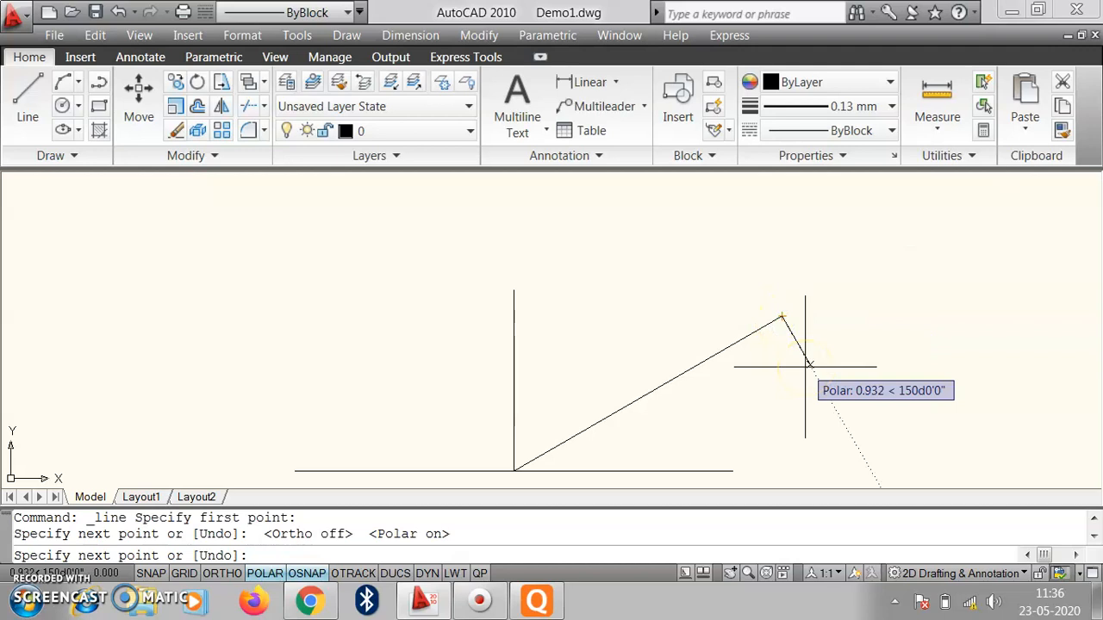
key("Return")
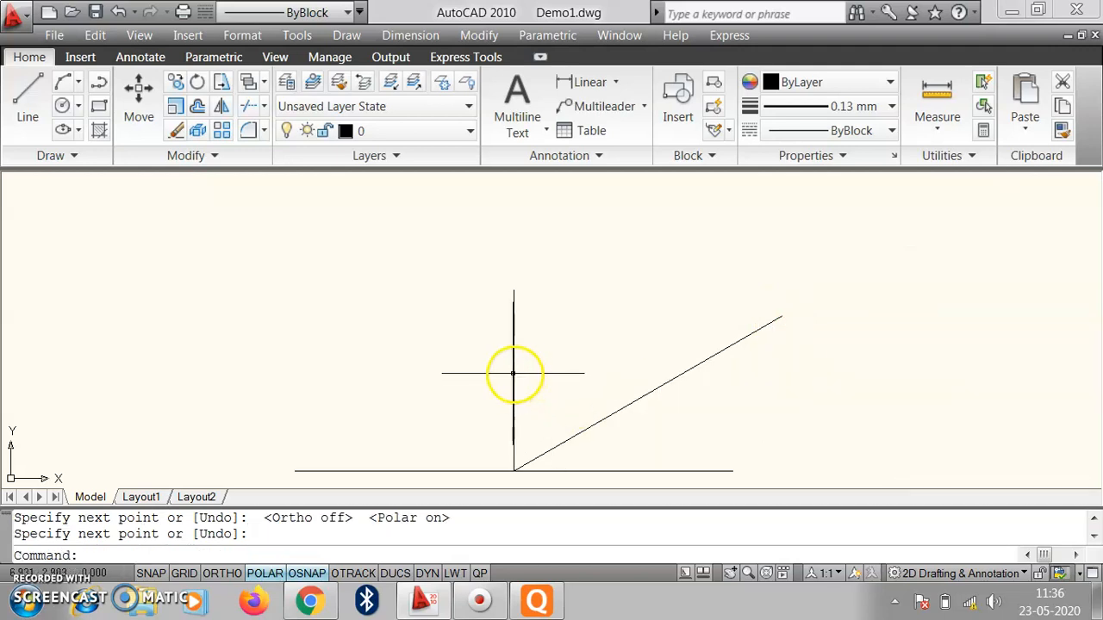
left_click(635, 395)
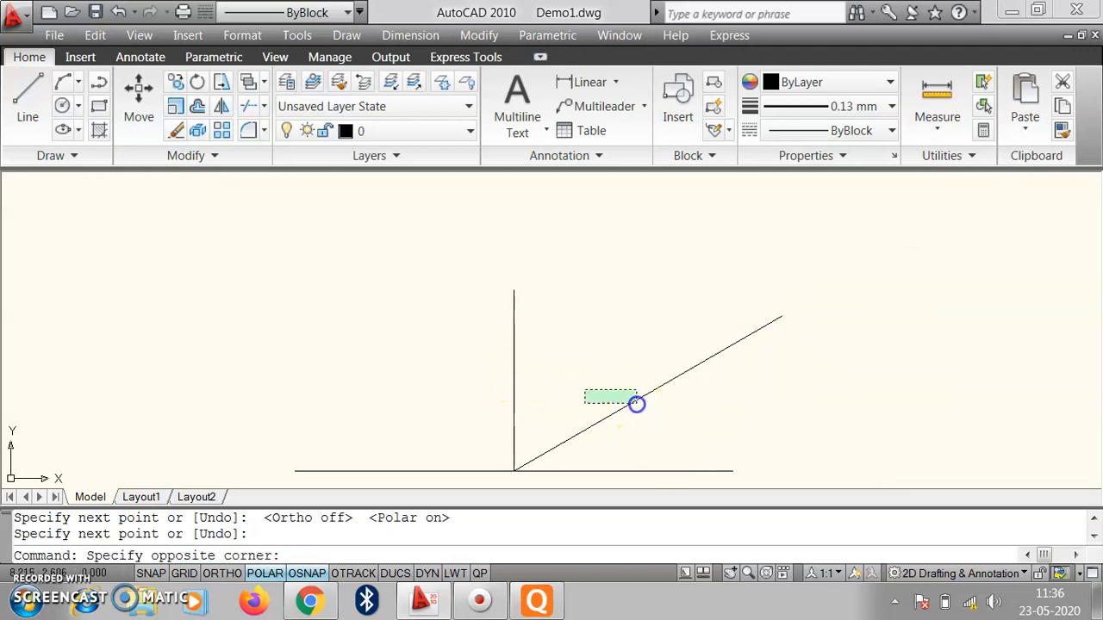
left_click(591, 370)
left_click(643, 373)
key("Escape")
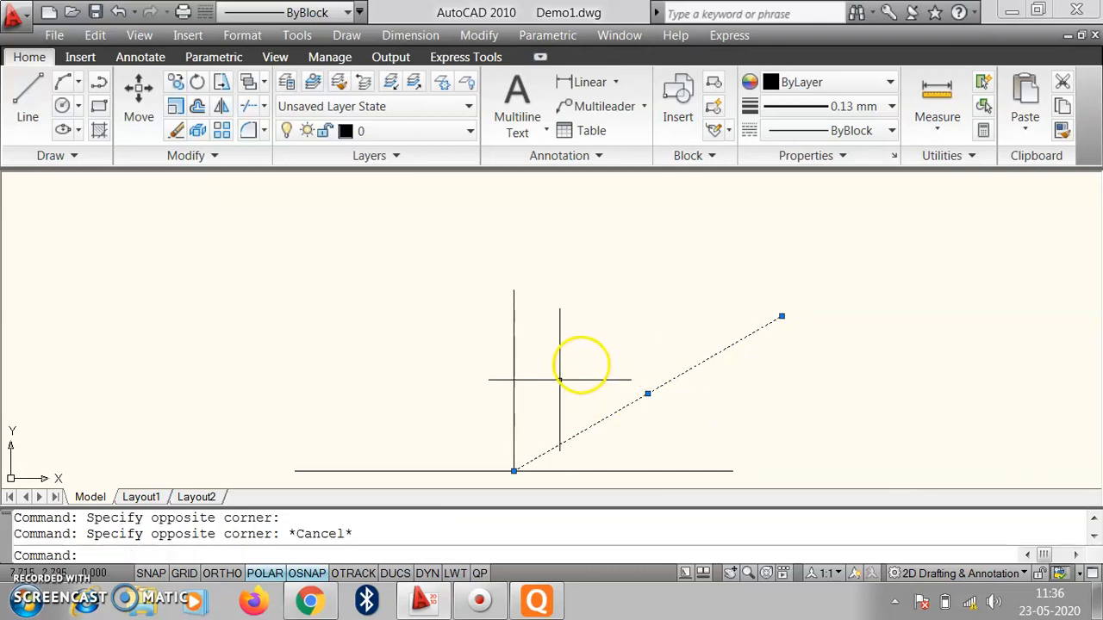
key("Escape")
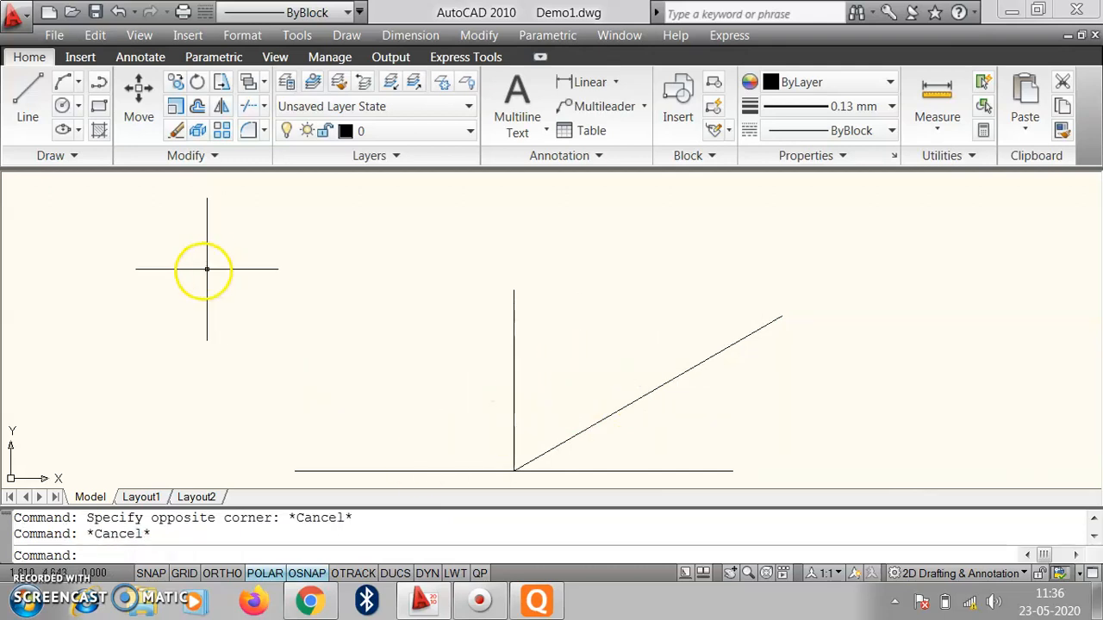
Draw a line from the base of the vertical line up and to the left at a 300° polar angle
left_click(27, 97)
left_click(513, 471)
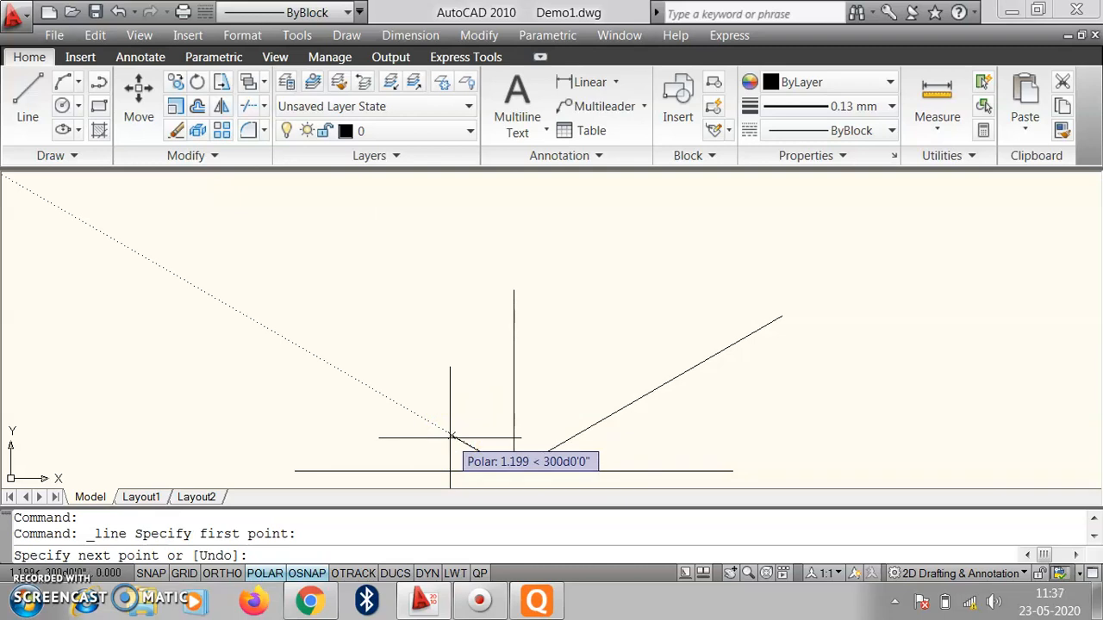
left_click(445, 471)
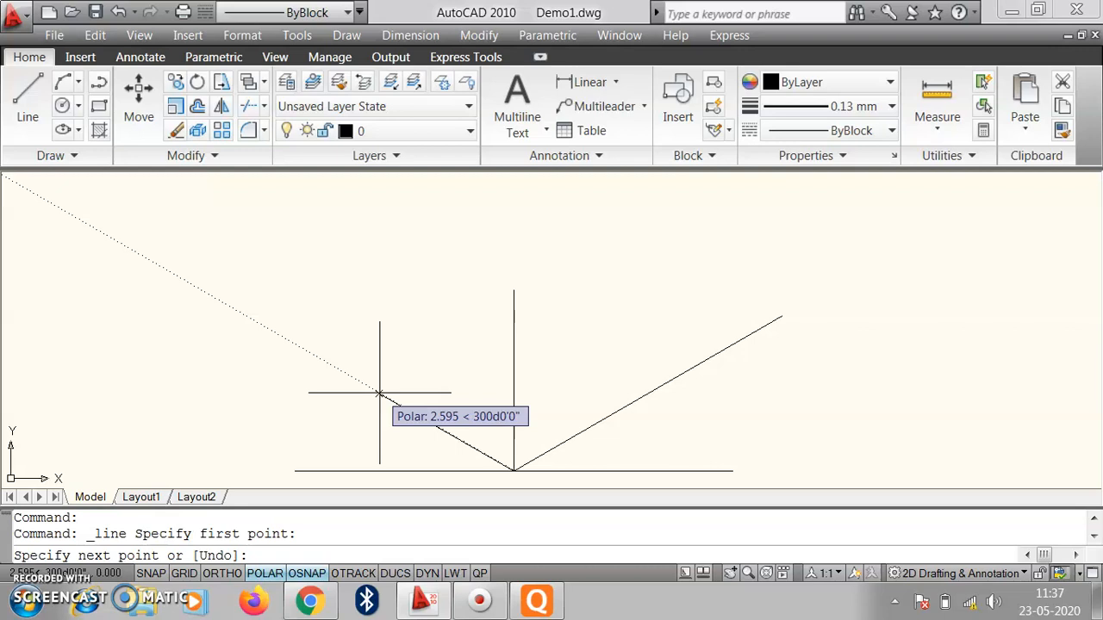
left_click(252, 321)
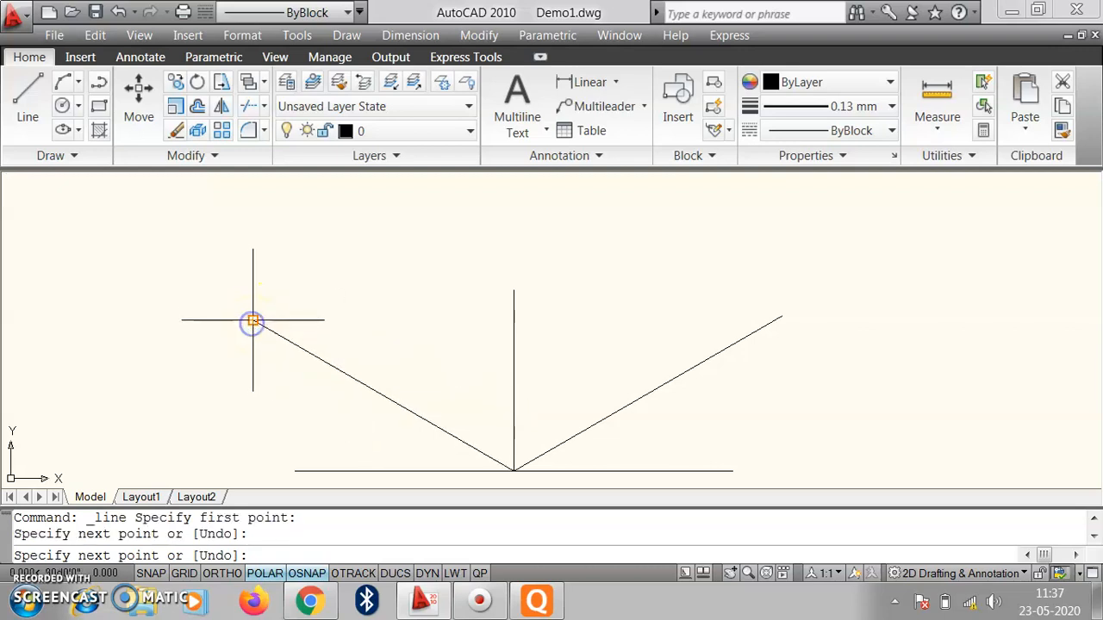
key("Return")
key("Return")
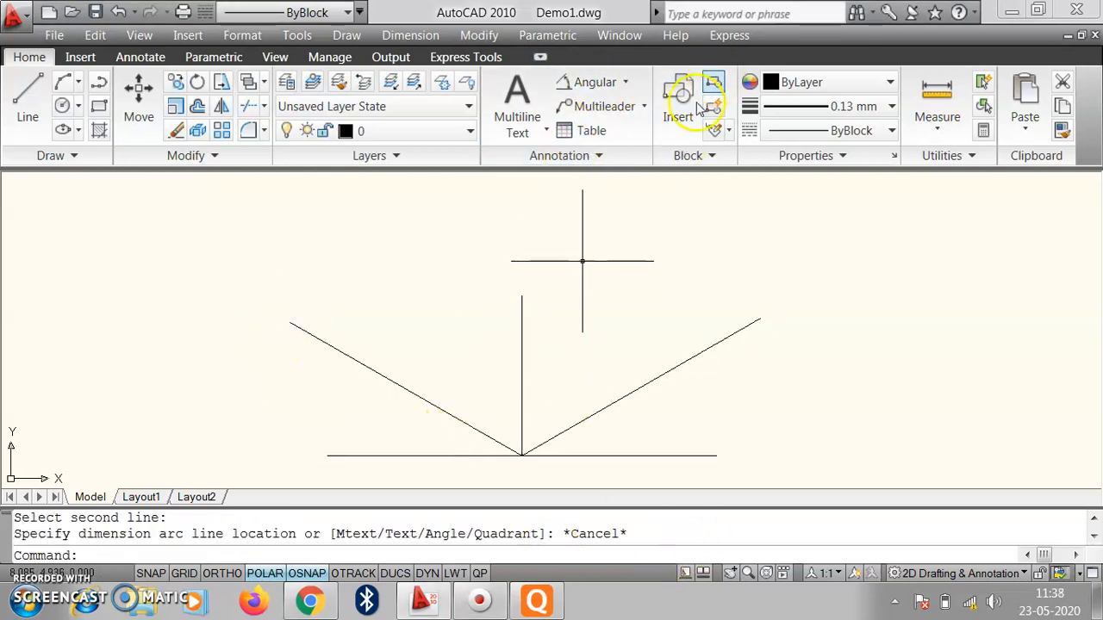
Check the angle between the left and right sloped lines with an angular dimension preview, without placing the dimension
left_click(595, 86)
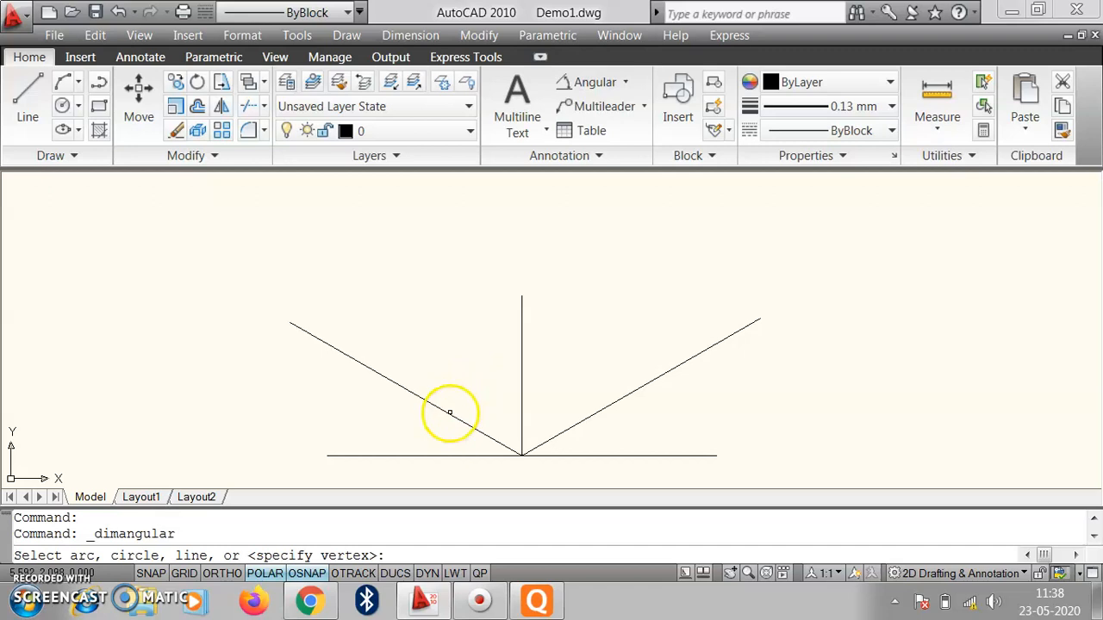
left_click(447, 413)
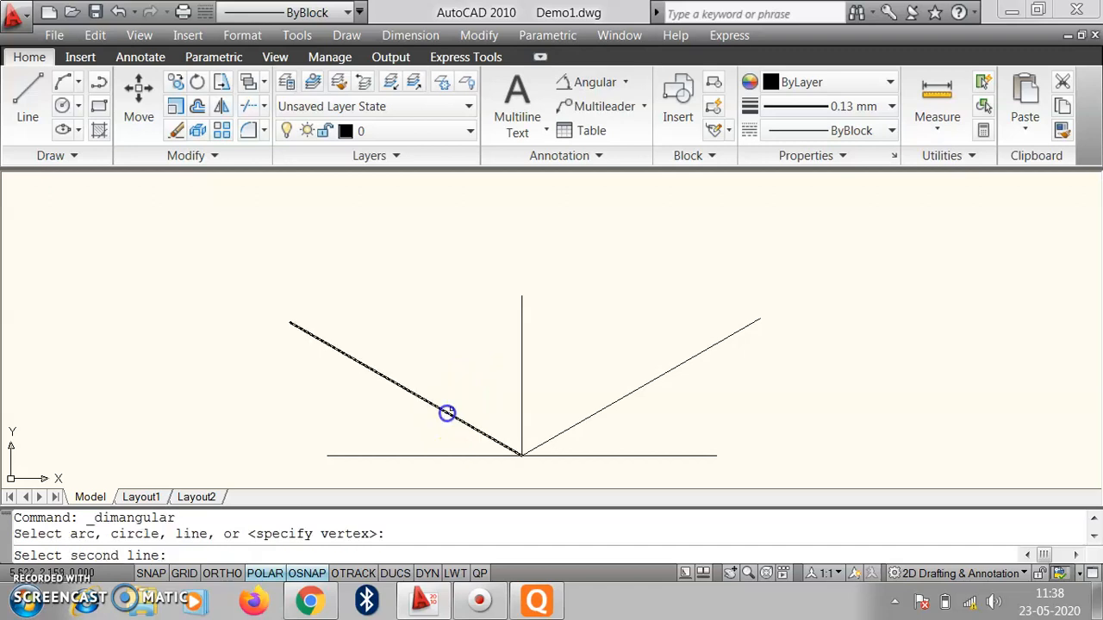
left_click(622, 397)
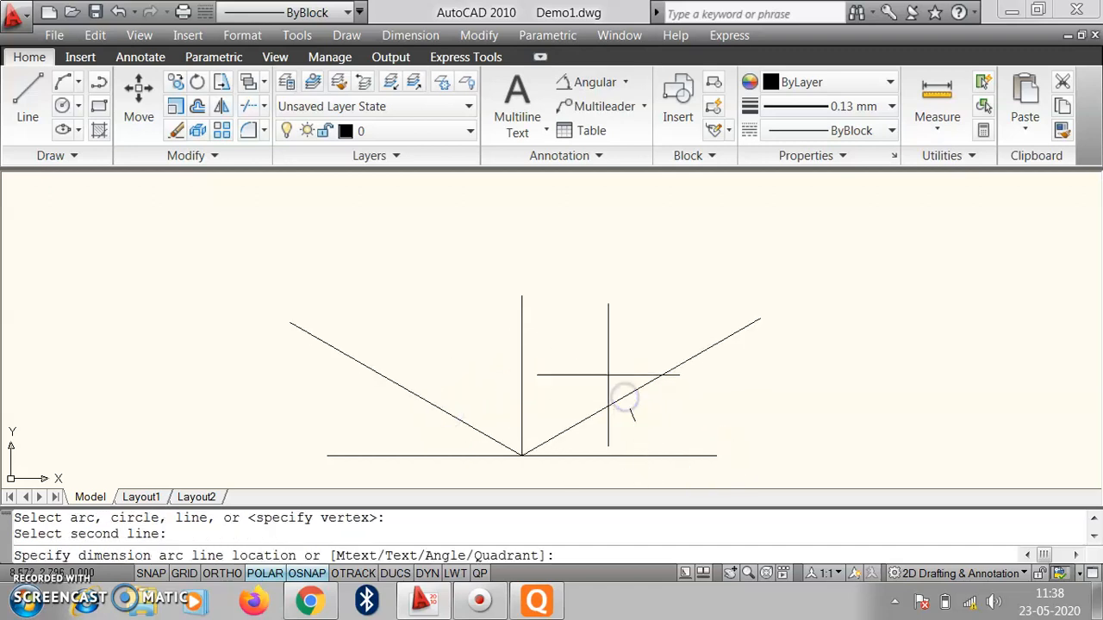
scroll(635, 296, "down", 2)
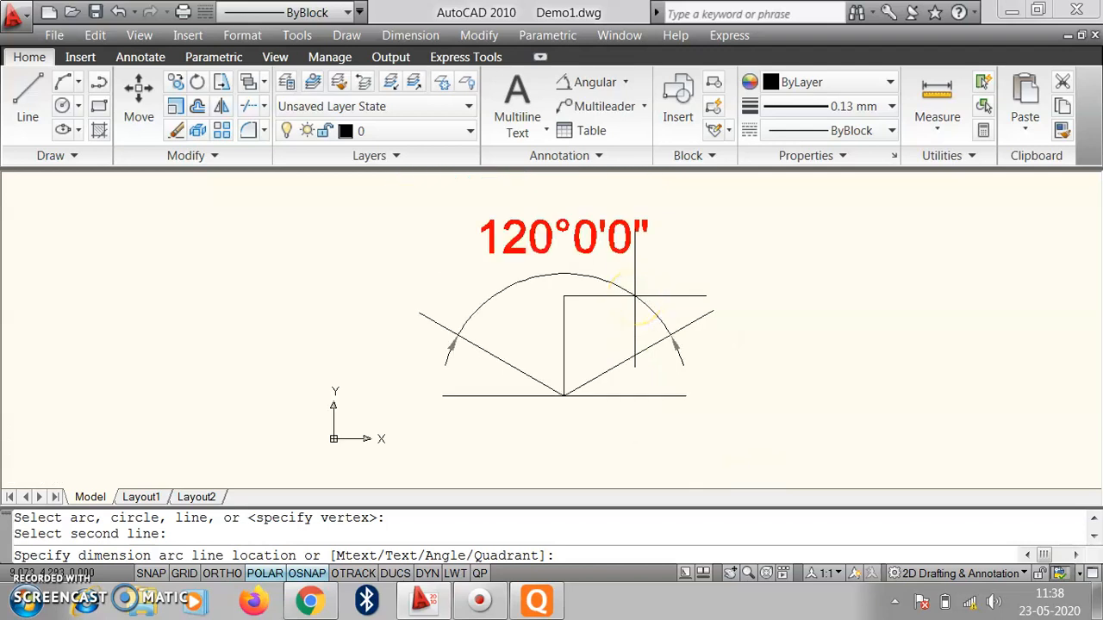
key("Escape")
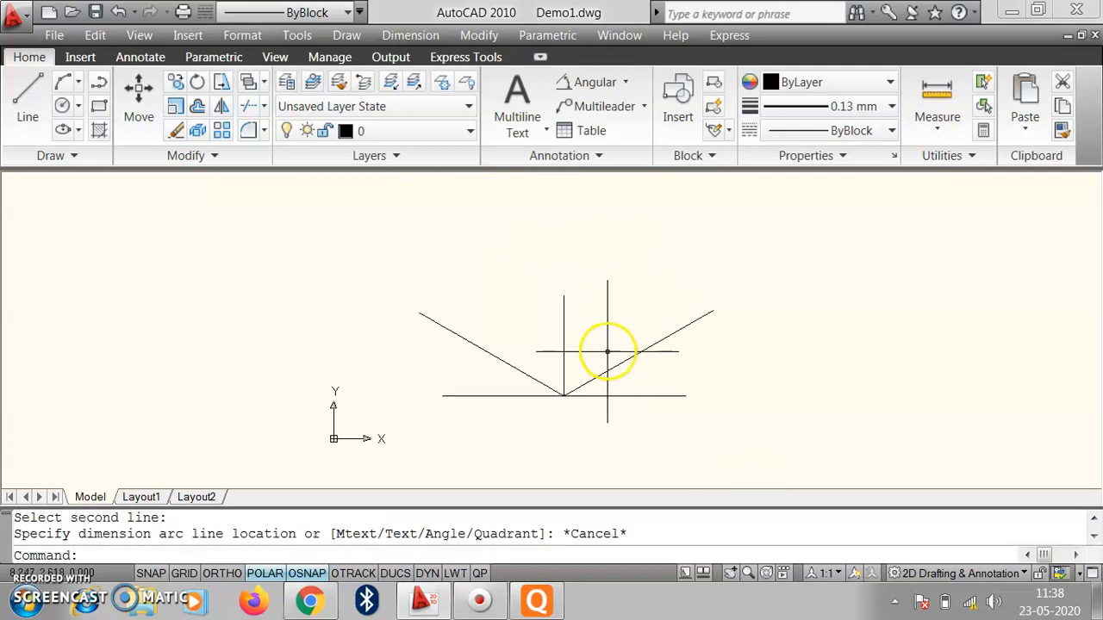
Copy the right sloped line 2 units straight up along the vertical line, using its lower endpoint as base point
scroll(610, 353, "up", 2)
scroll(565, 350, "up", 2)
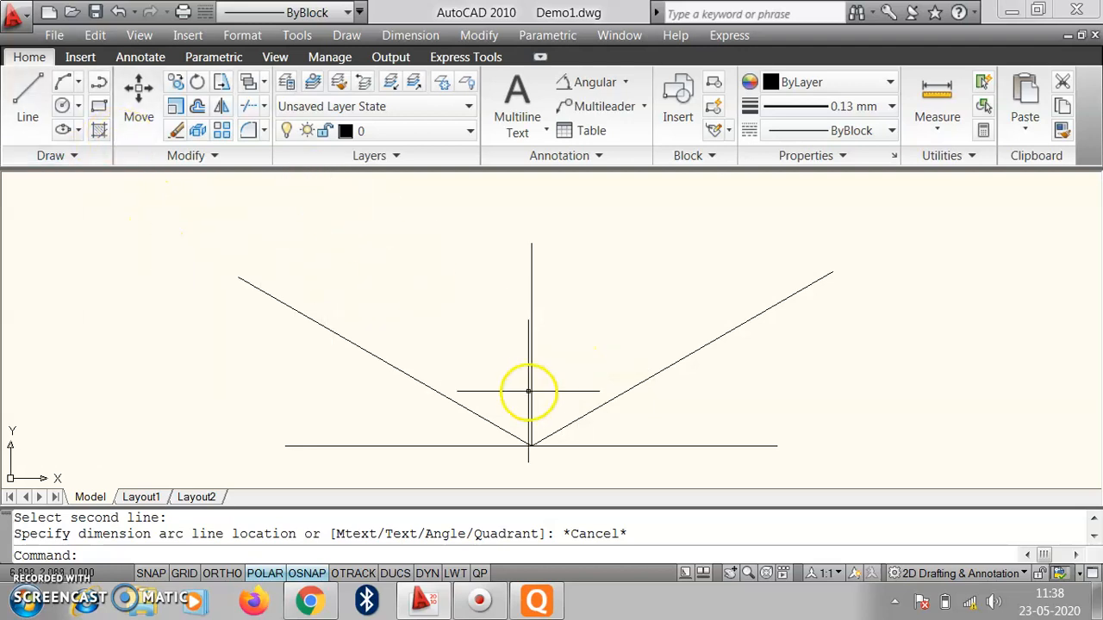
left_click(621, 396)
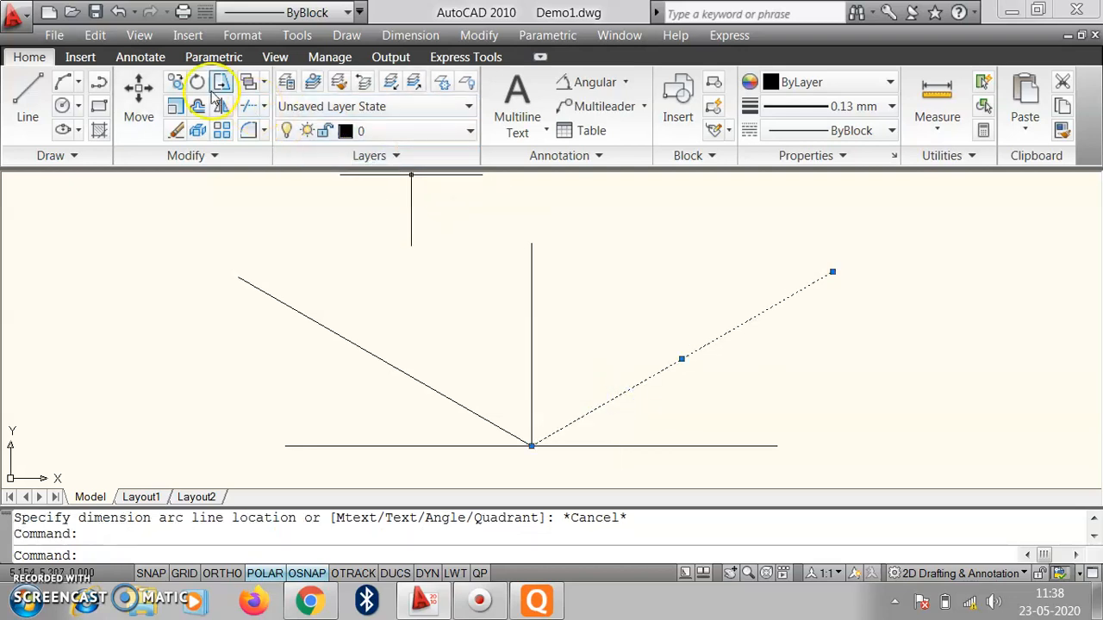
left_click(175, 84)
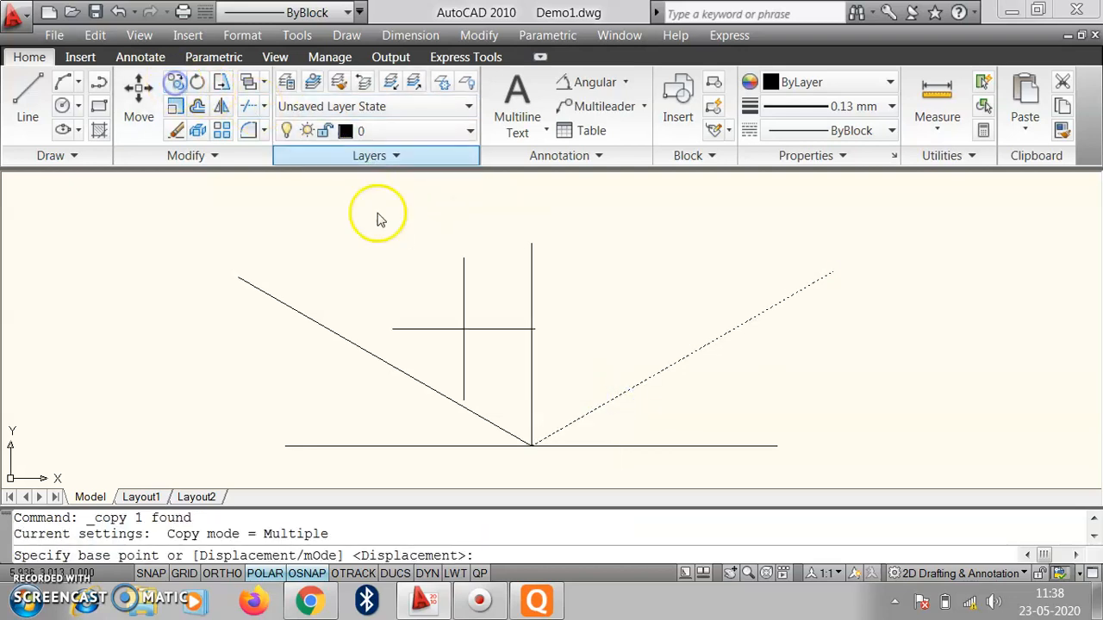
left_click(531, 446)
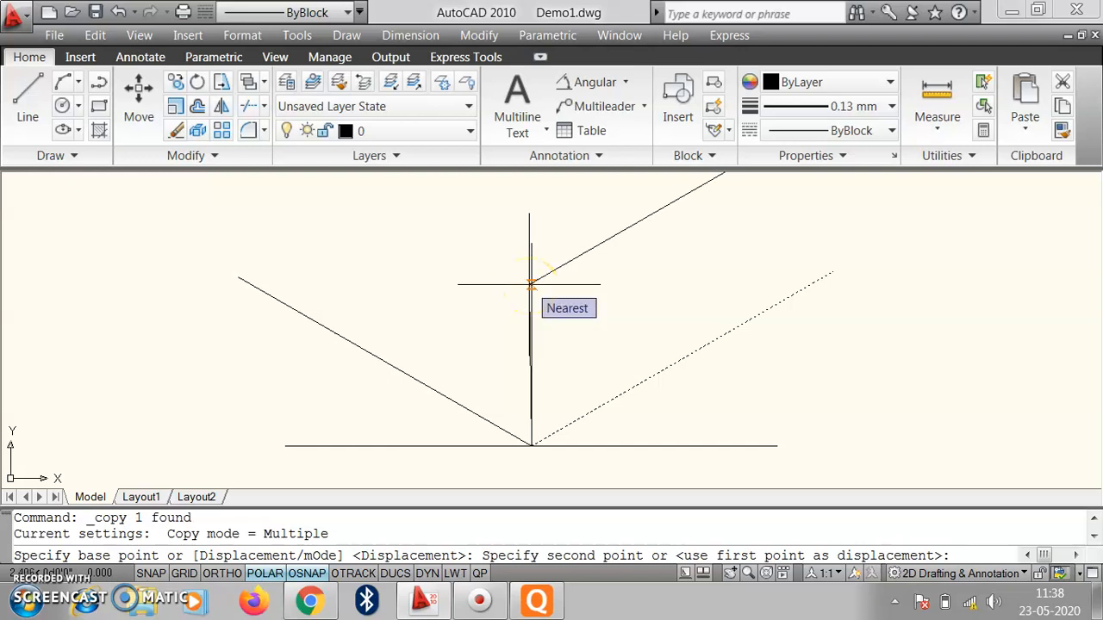
left_click(530, 284)
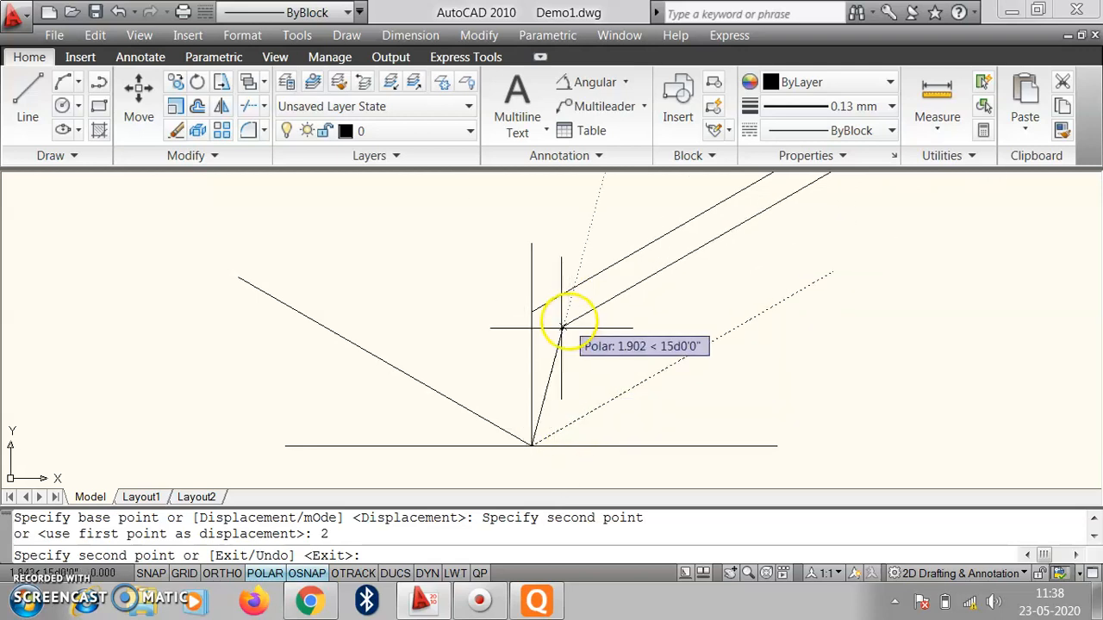
key("Return")
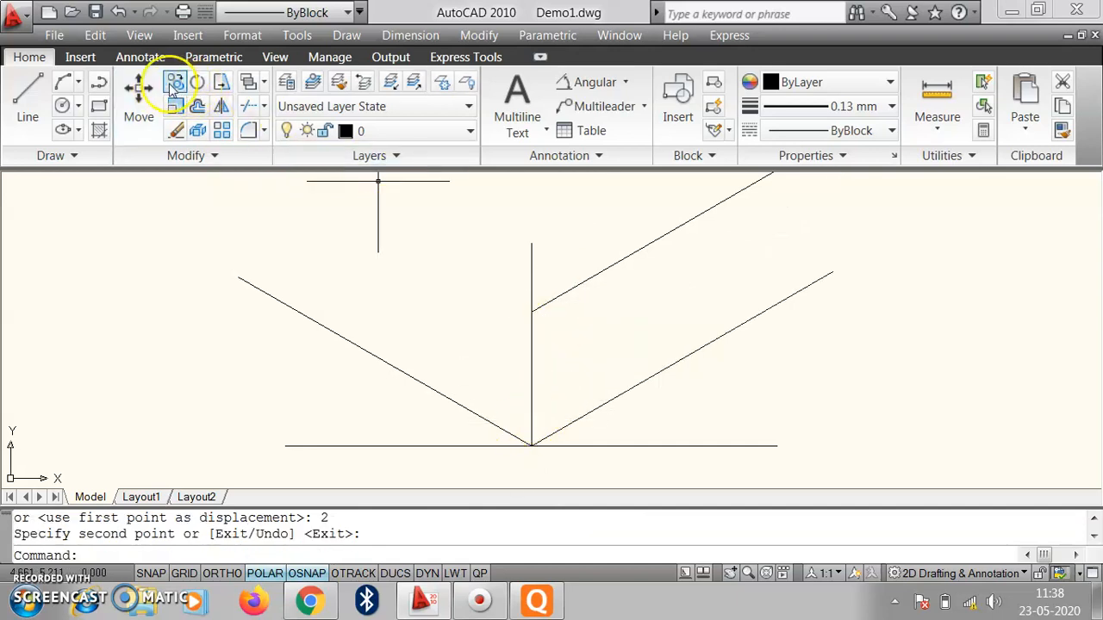
Copy the left sloped line from the vertical line's base to the lower endpoint of the upper right sloped line
left_click(456, 405)
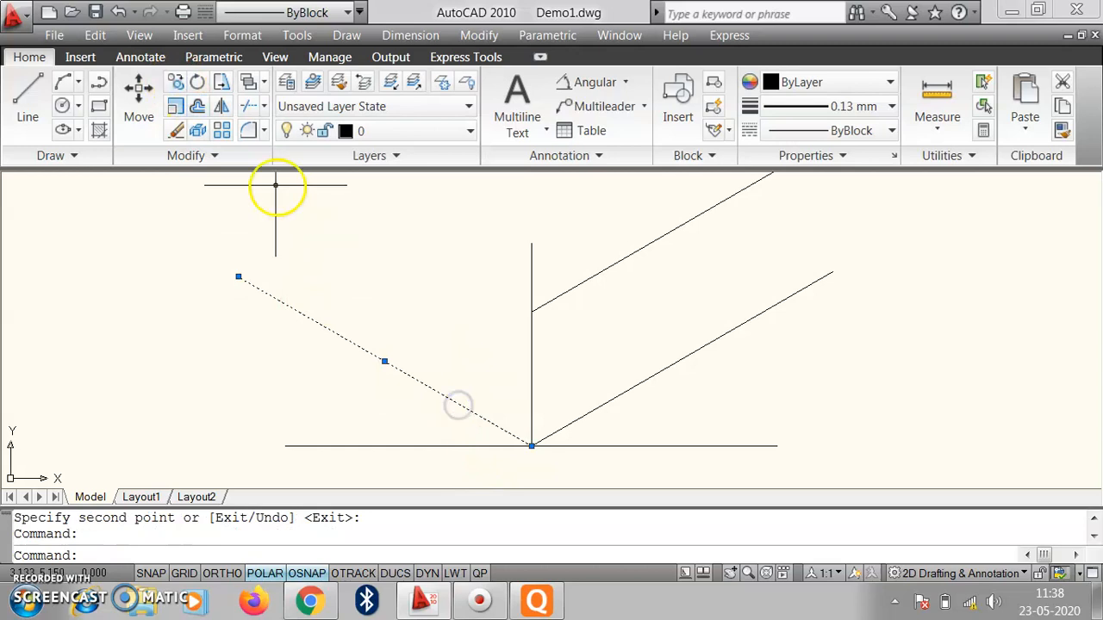
left_click(177, 84)
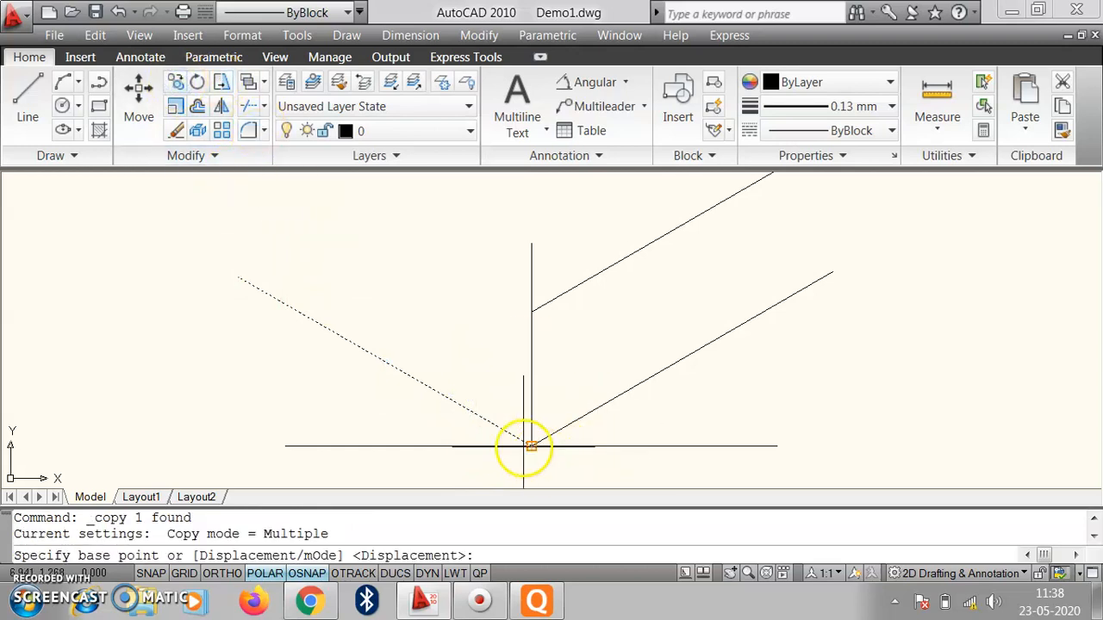
left_click(530, 447)
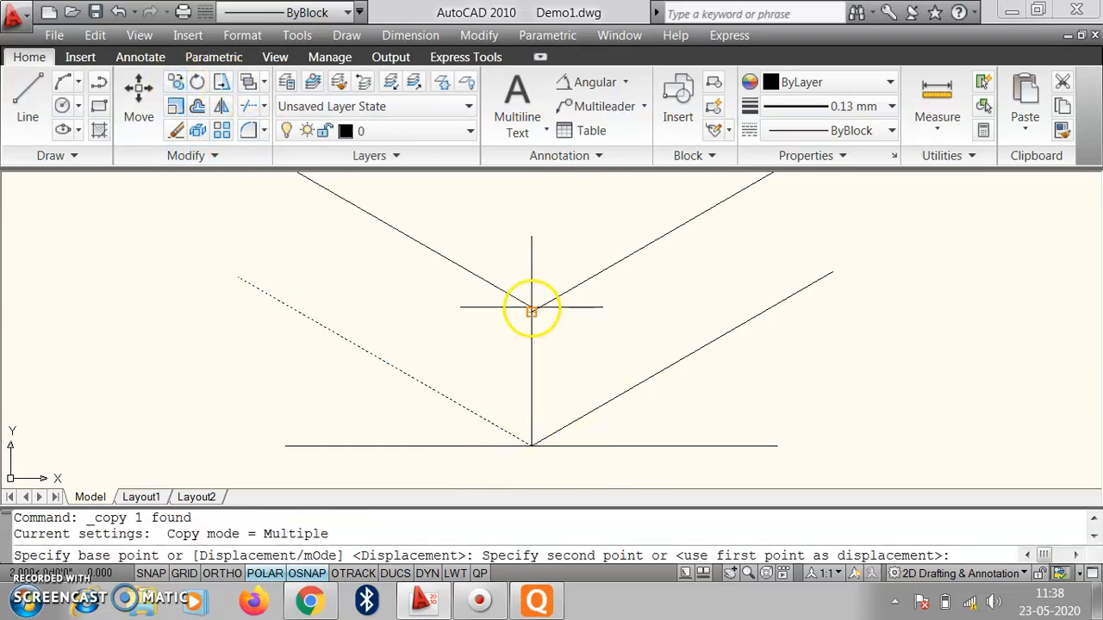
left_click(531, 310)
key("Return")
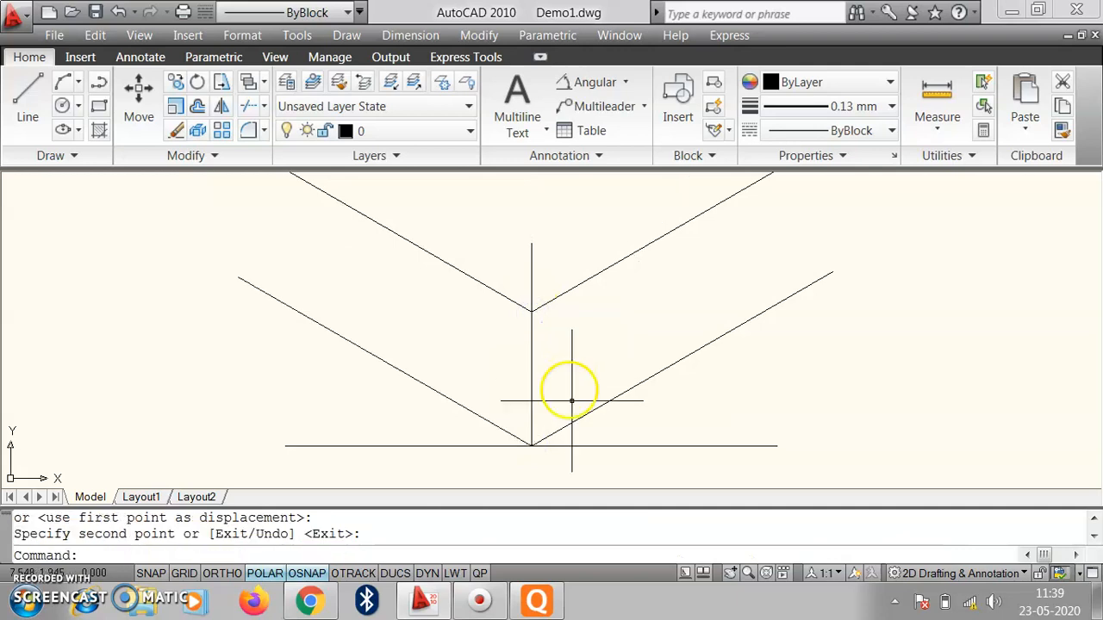
Copy the upper left sloped line 2 units along the upper right sloped line, starting from their shared endpoint
left_click(498, 291)
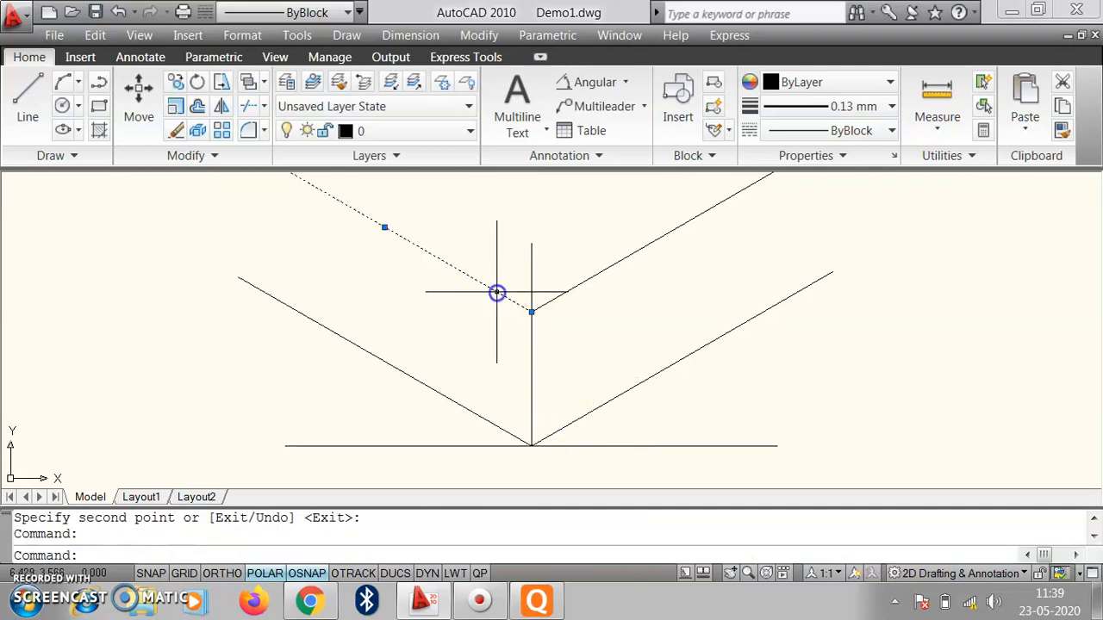
left_click(176, 82)
left_click(531, 312)
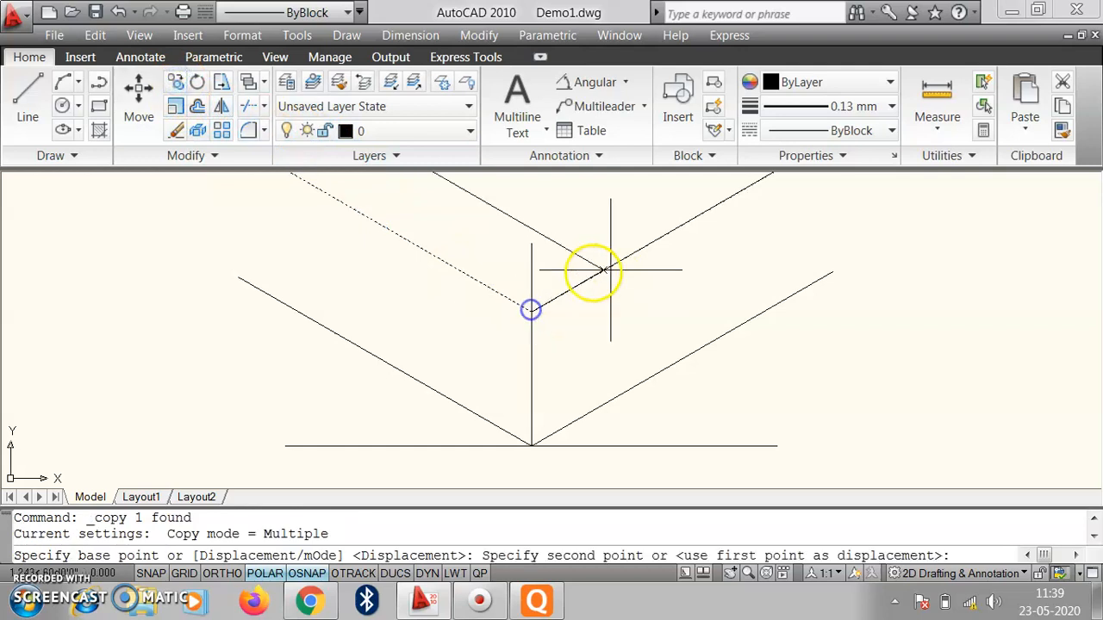
left_click(645, 246)
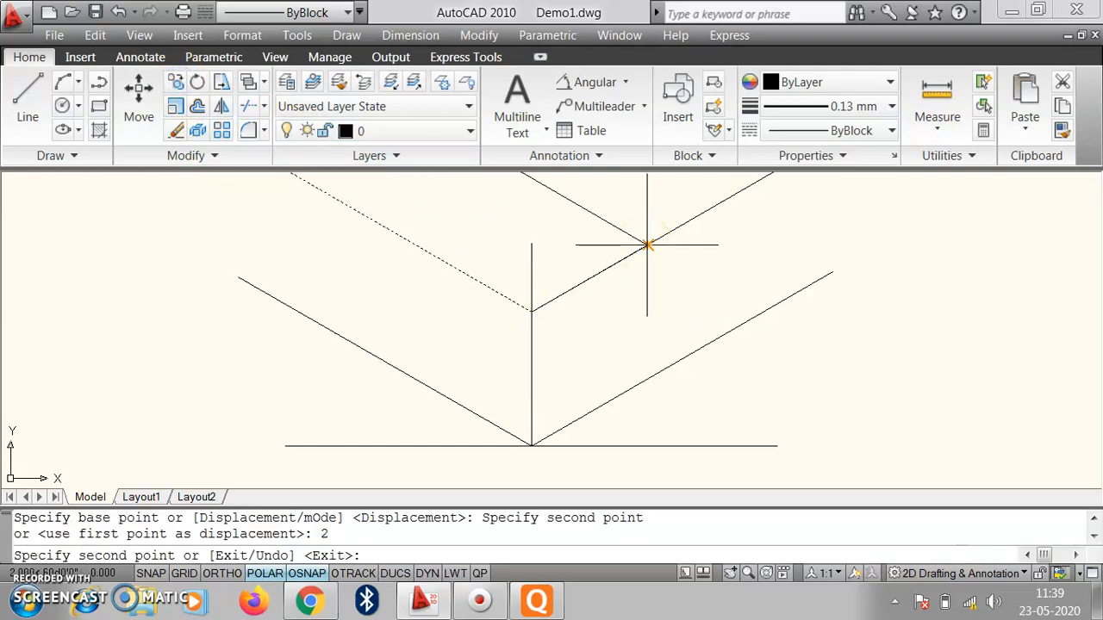
key("Return")
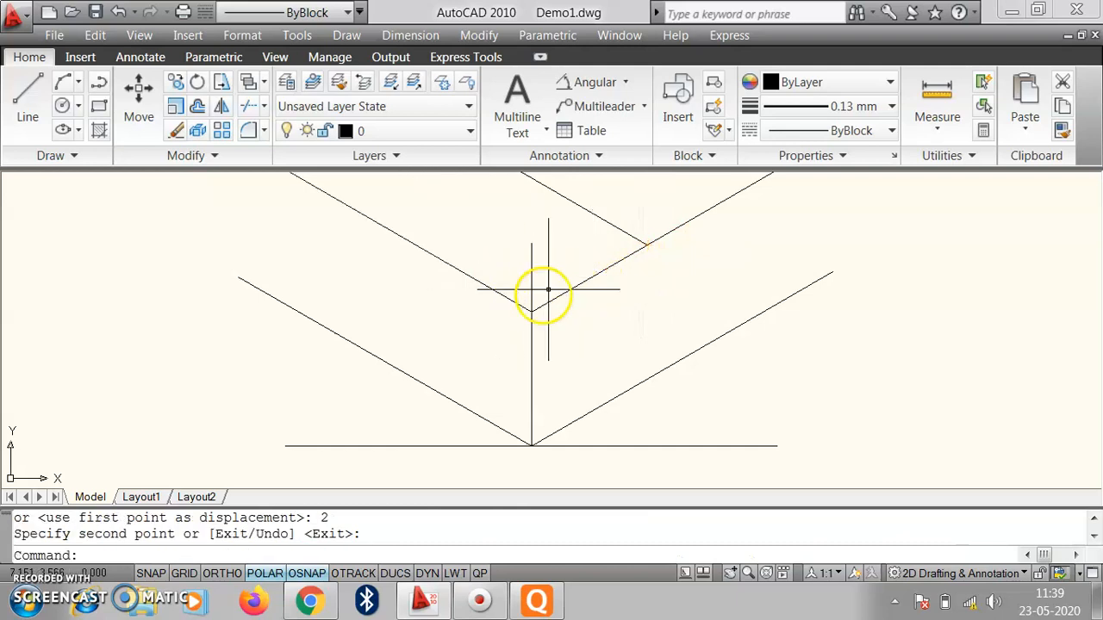
Copy the upper right sloped line 2 units along the upper left sloped line, starting from their shared endpoint
left_click(565, 299)
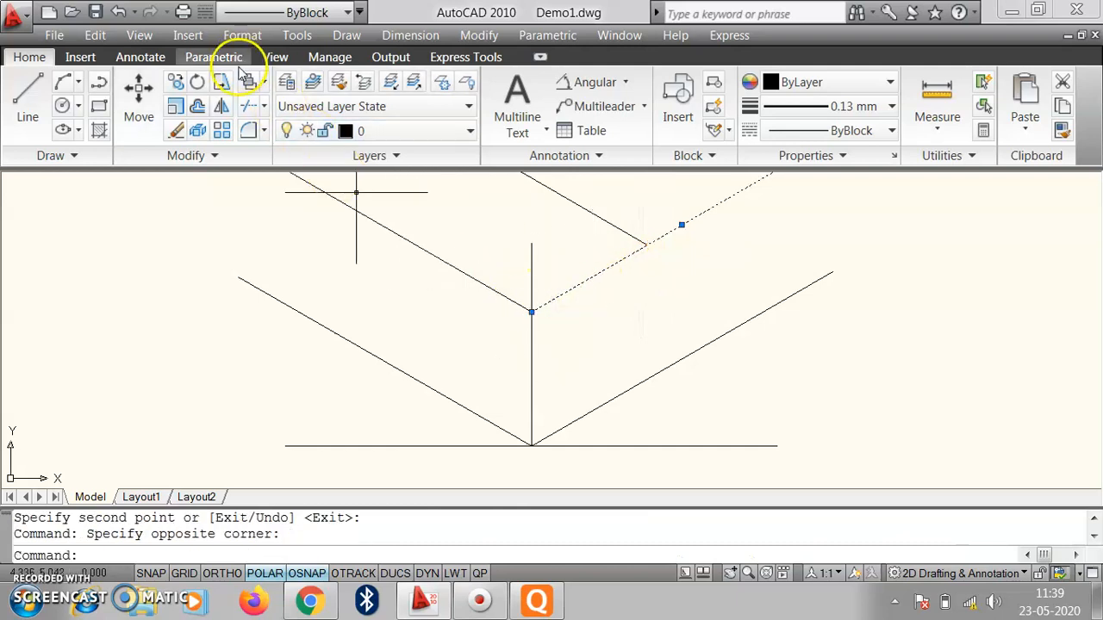
left_click(177, 82)
left_click(511, 304)
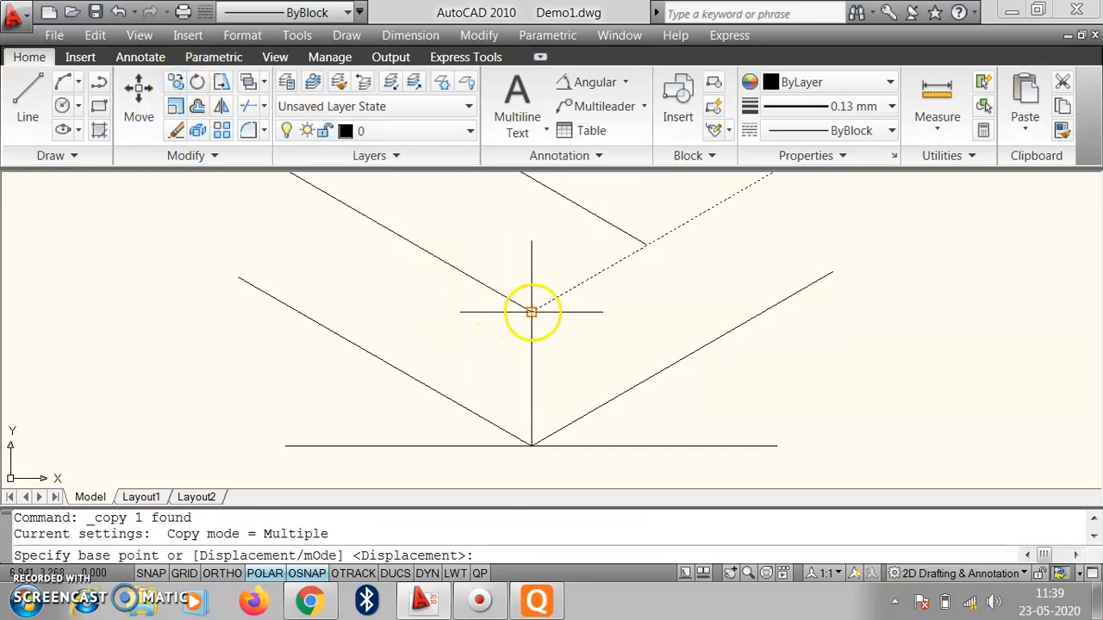
left_click(530, 312)
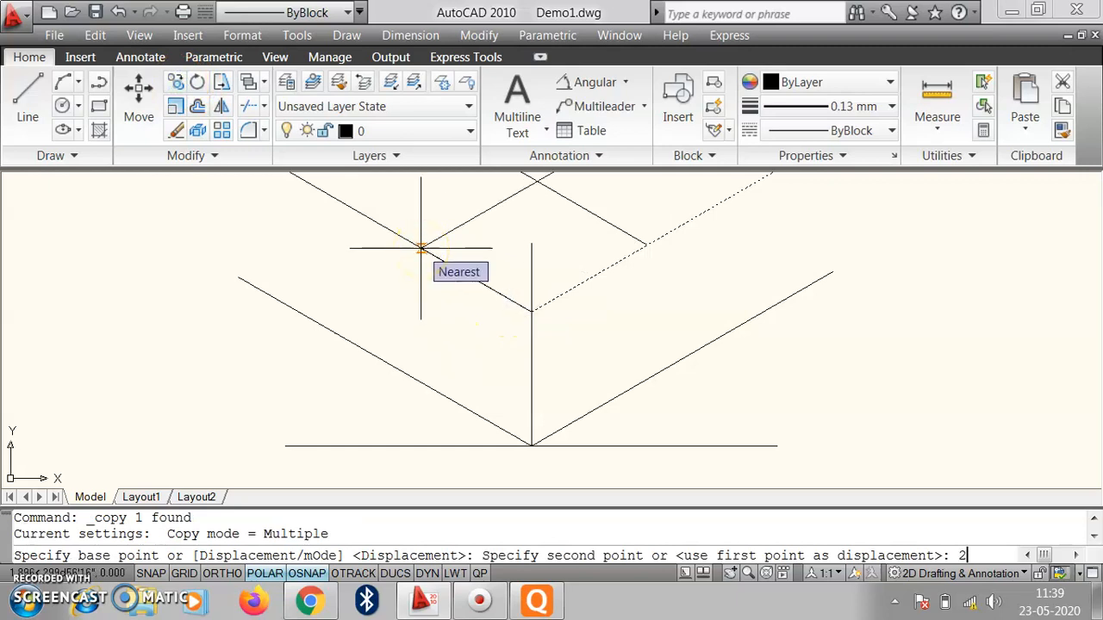
key("Return")
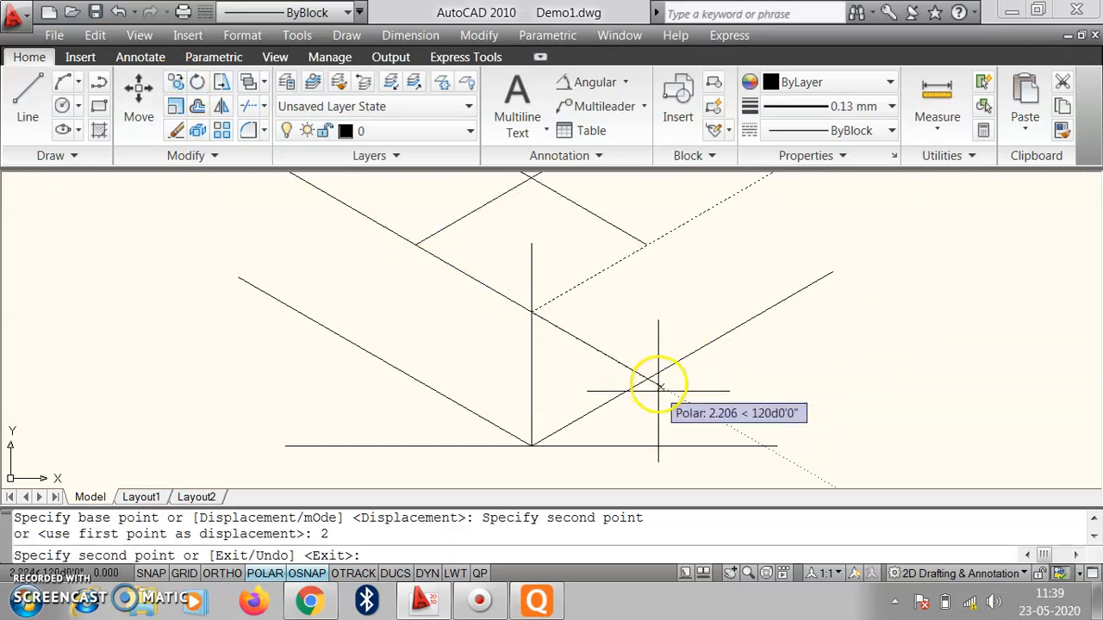
key("Escape")
Copy the central vertical line 2 units along the lower right sloped line, using its base as base point
left_click(531, 366)
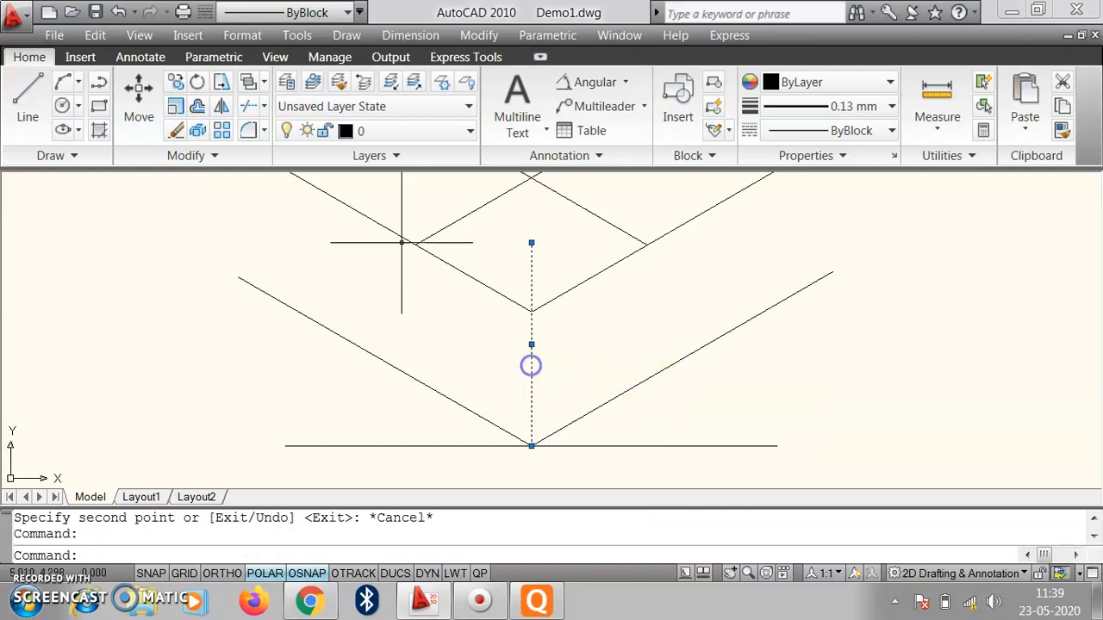
left_click(175, 81)
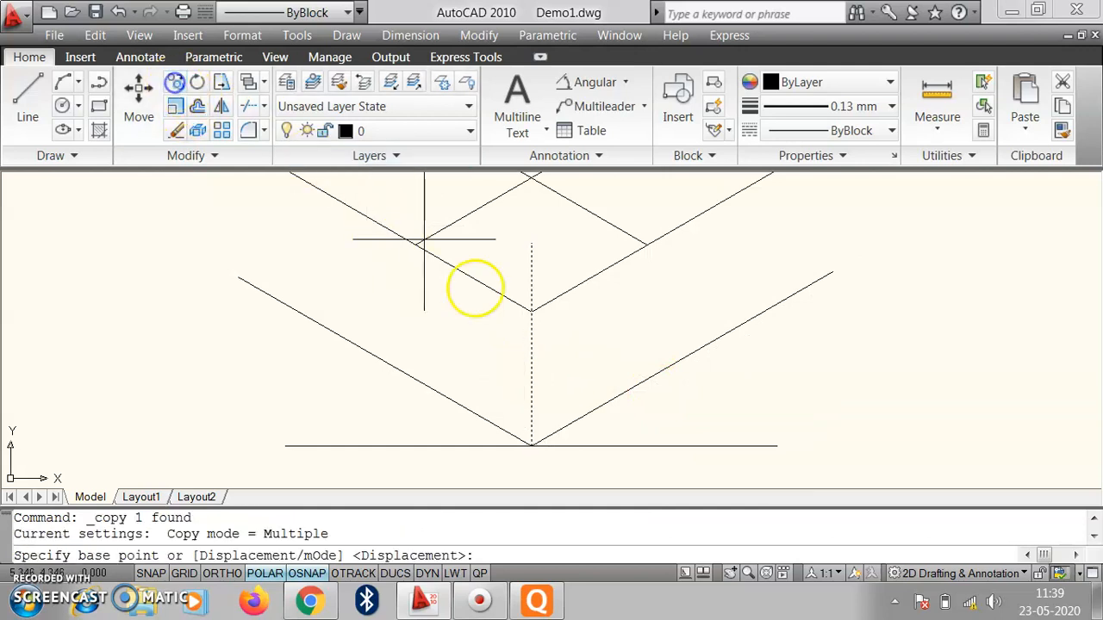
left_click(530, 446)
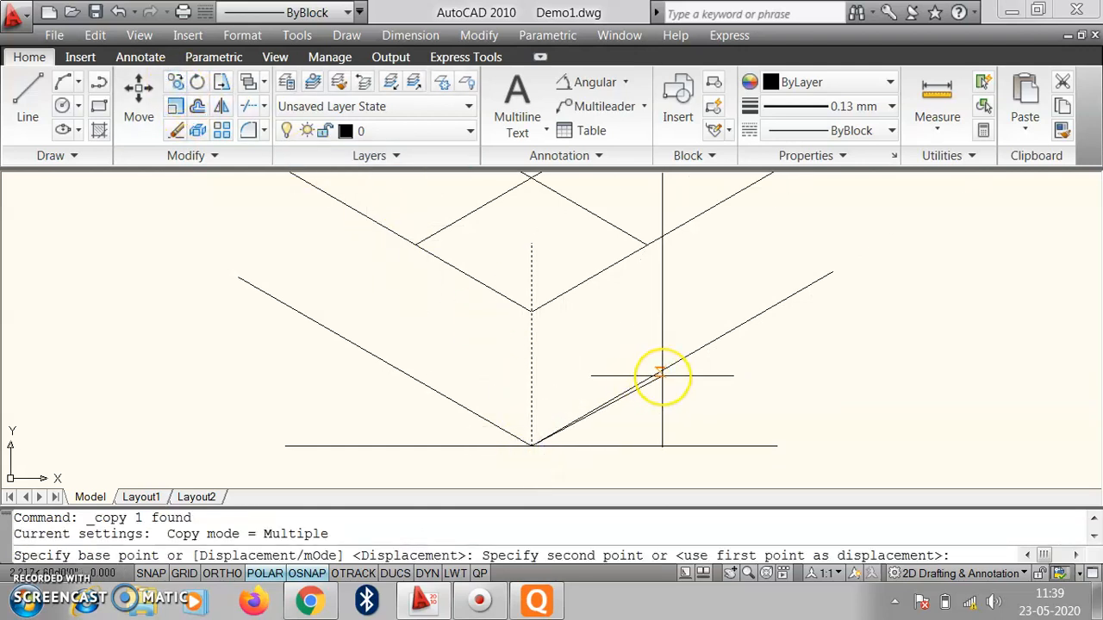
type("2")
key("Return")
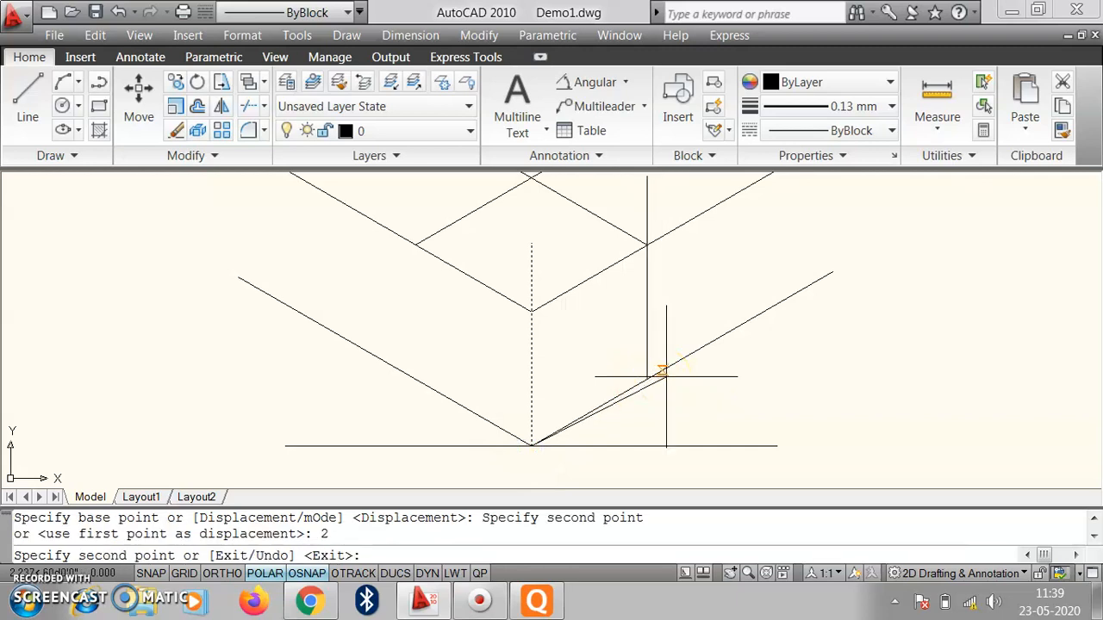
key("Escape")
Copy the central vertical line from its intersection with the upper sloped lines to the top face's left corner
left_click(532, 394)
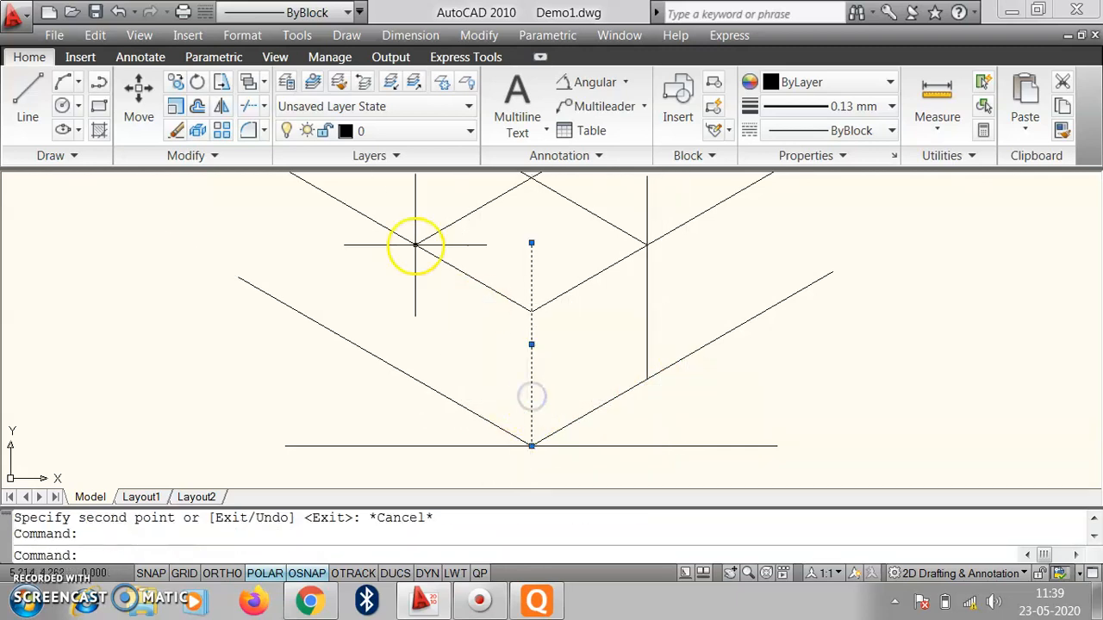
left_click(176, 83)
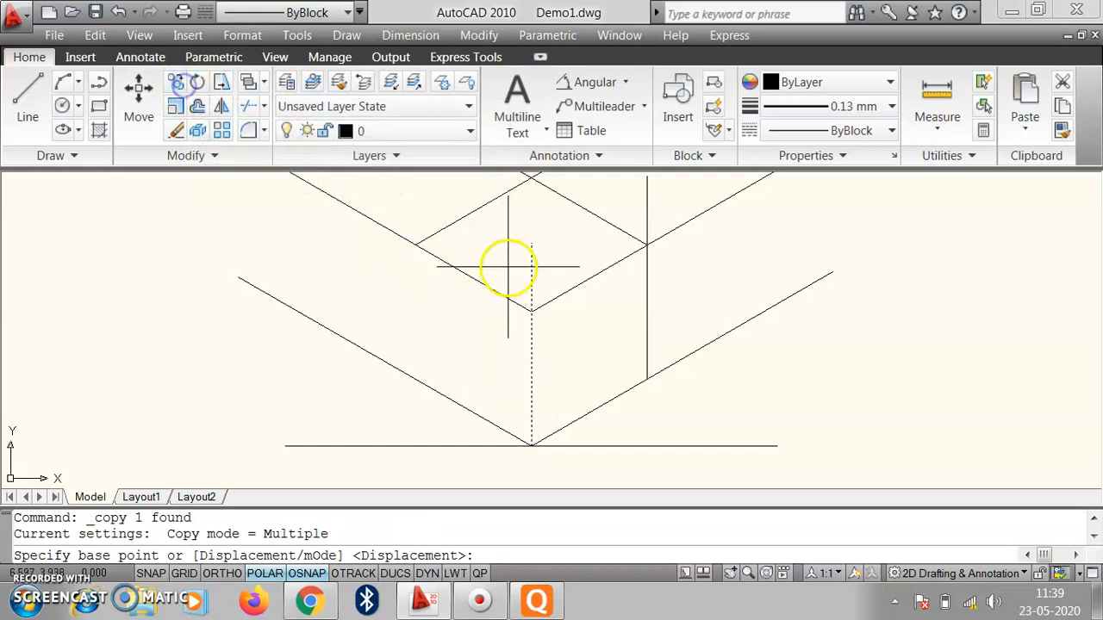
left_click(531, 309)
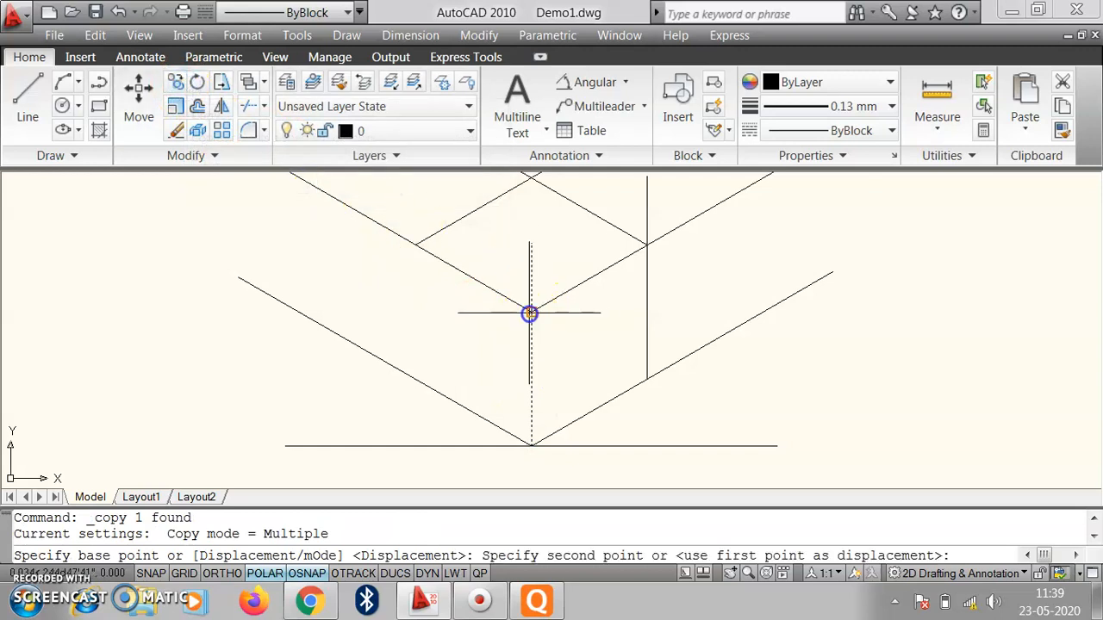
left_click(415, 246)
key("Escape")
scroll(517, 402, "down", 2)
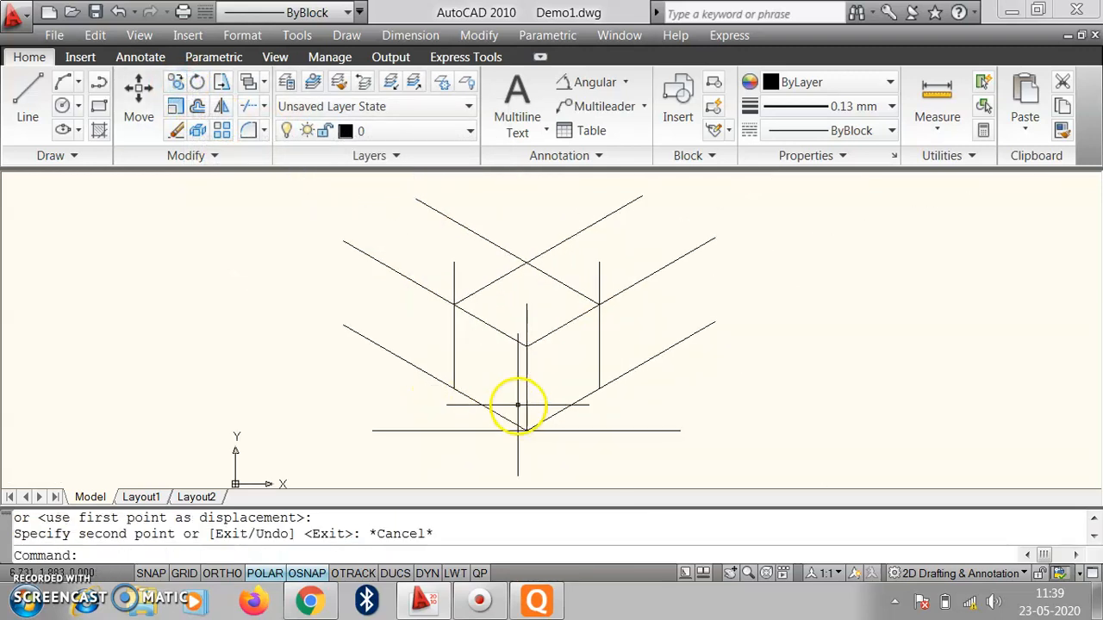
Using all lines as cutting edges, trim the excess sloped and vertical line ends outside the box's top face
scroll(577, 337, "up", 1)
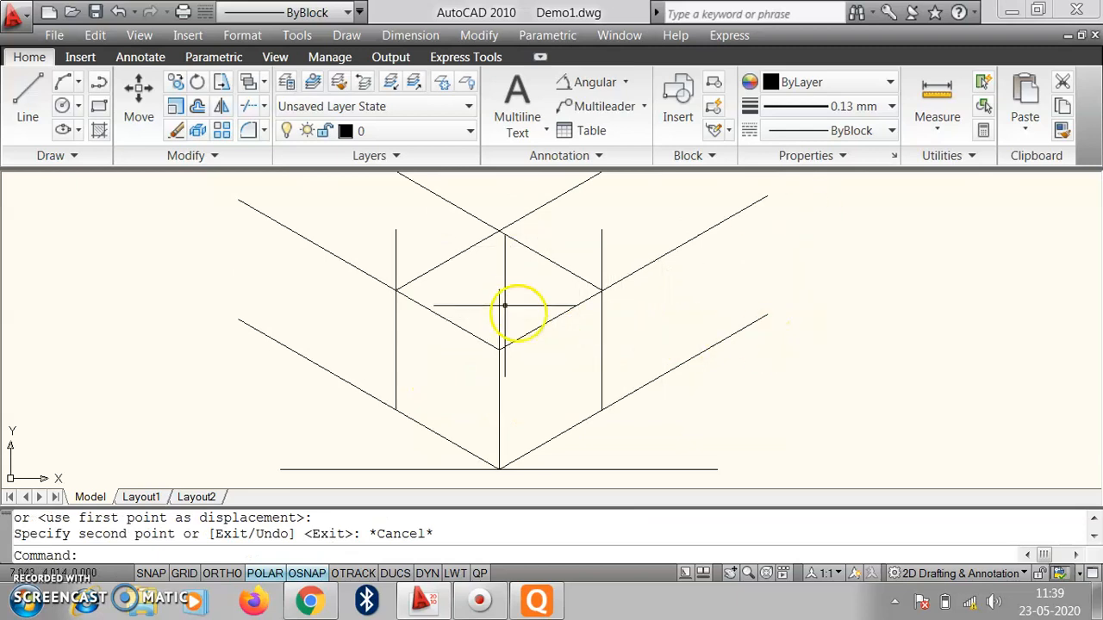
left_click(252, 106)
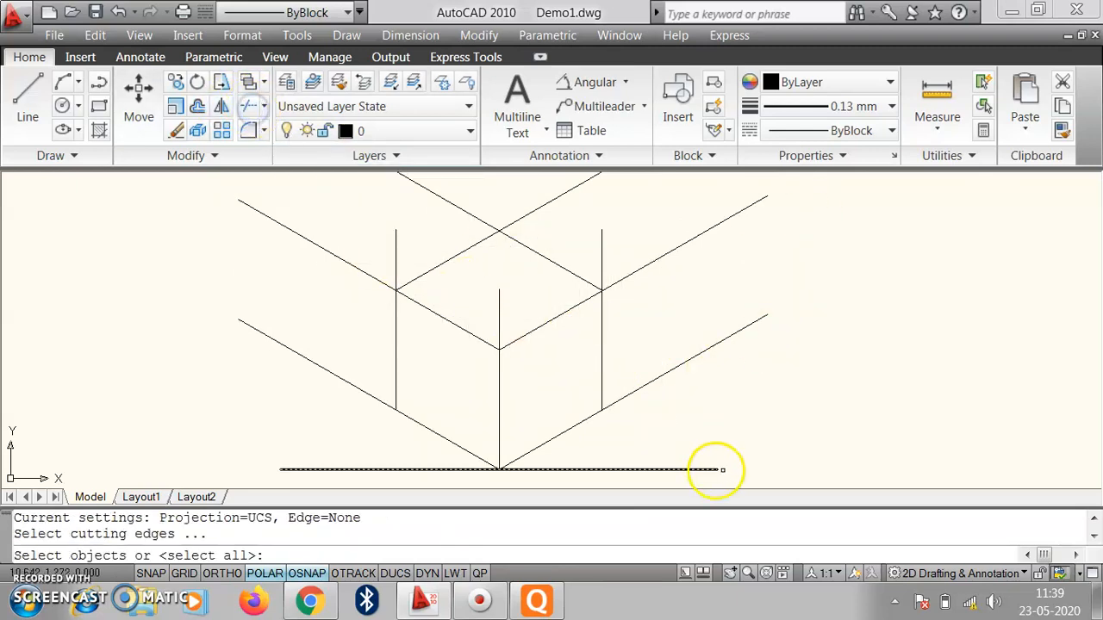
left_click(746, 480)
left_click(315, 205)
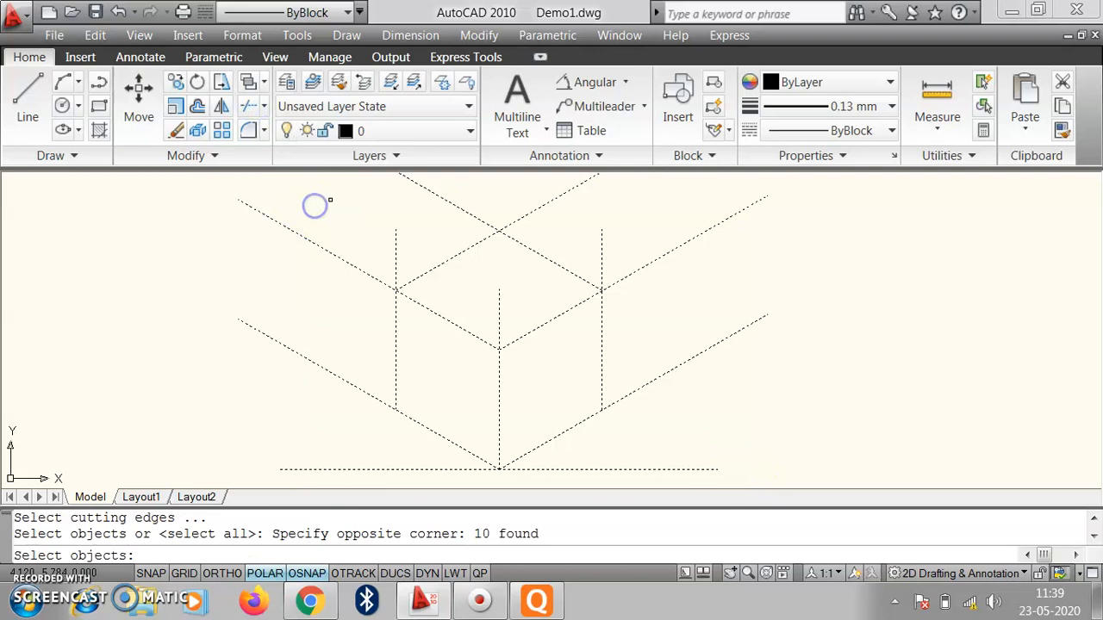
right_click(330, 201)
left_click(691, 274)
left_click(655, 230)
left_click(616, 247)
left_click(581, 242)
left_click(565, 216)
left_click(527, 192)
left_click(484, 186)
left_click(435, 207)
left_click(418, 247)
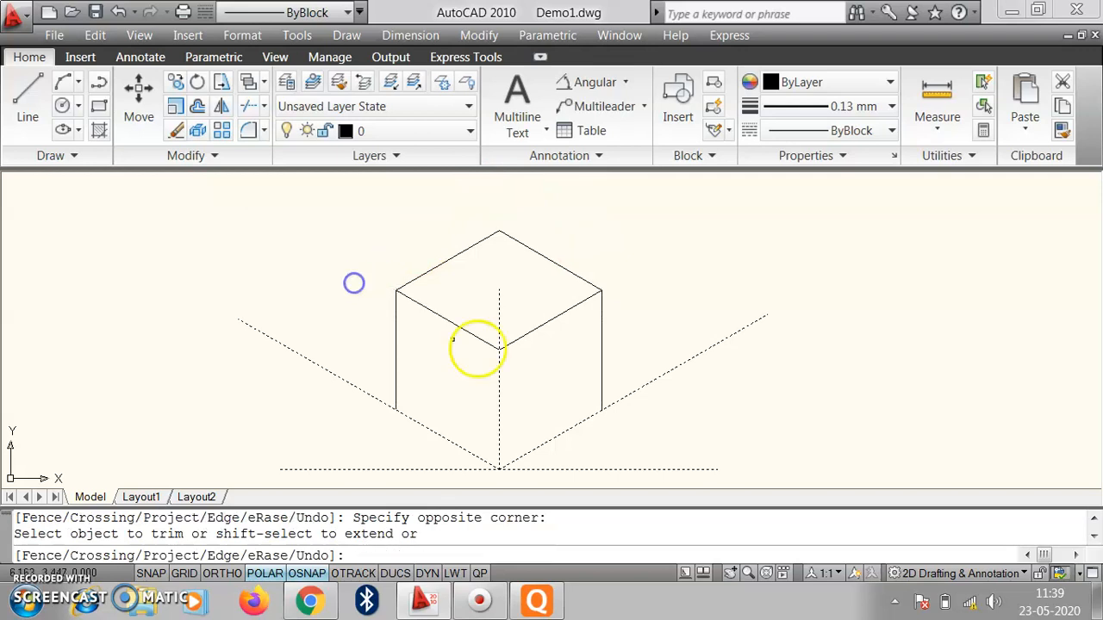
Trim the central vertical line's stub inside the top face and the lower sloped lines beyond the box's side edges
left_click(673, 385)
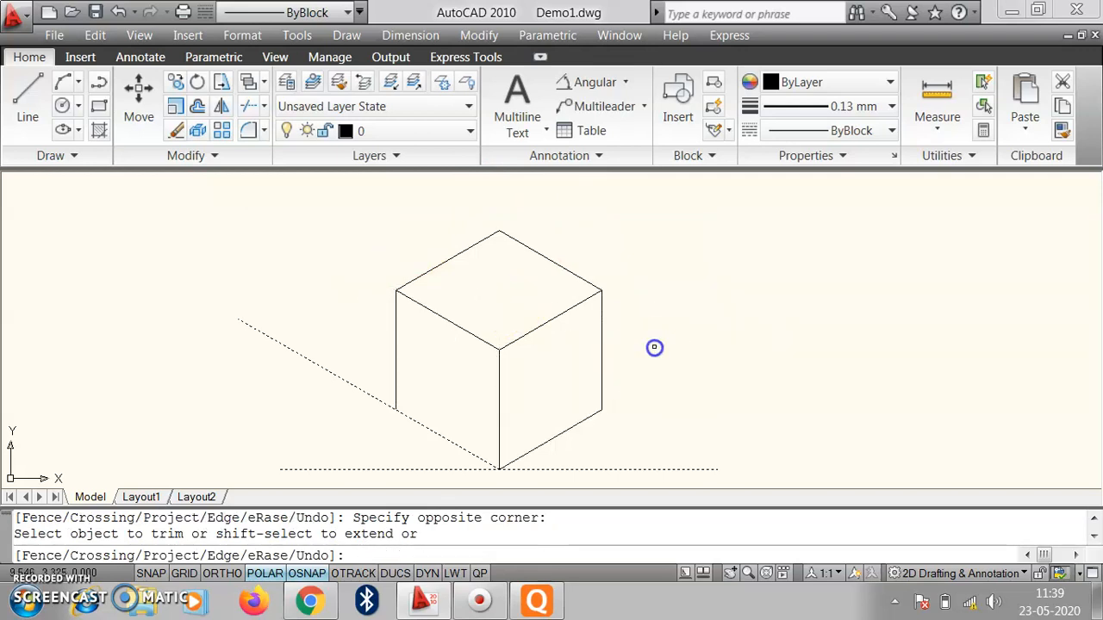
left_click(369, 406)
left_click(335, 319)
scroll(601, 371, "down", 1)
scroll(603, 414, "up", 2)
scroll(595, 422, "down", 2)
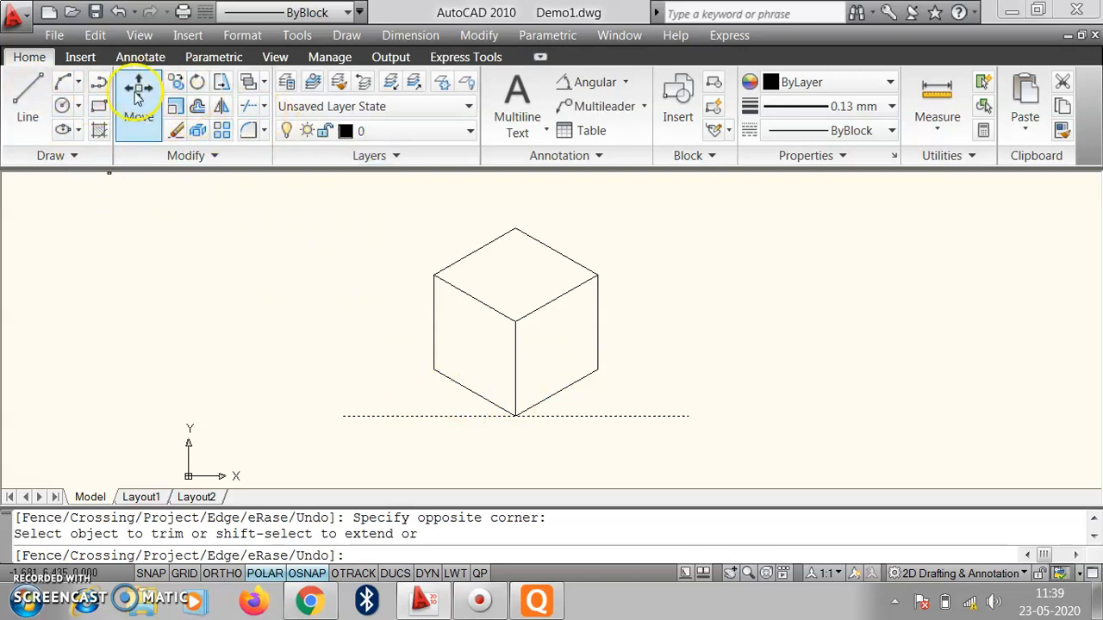
key("Escape")
Copy the top face's rear left edge from the box's upper left corner to its lower left corner
left_click(475, 250)
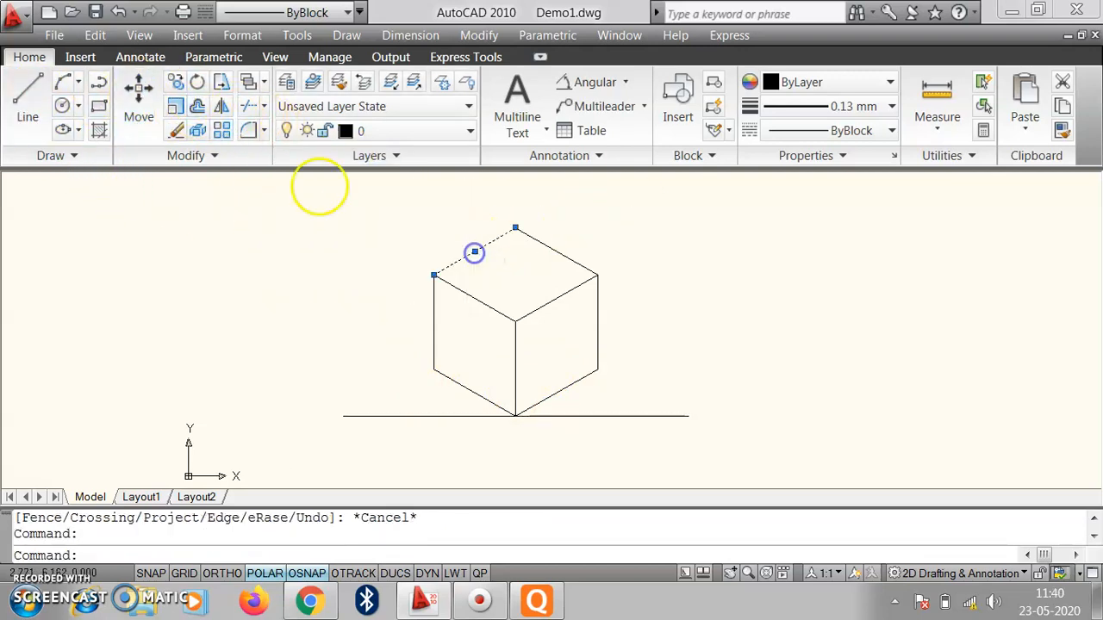
left_click(177, 82)
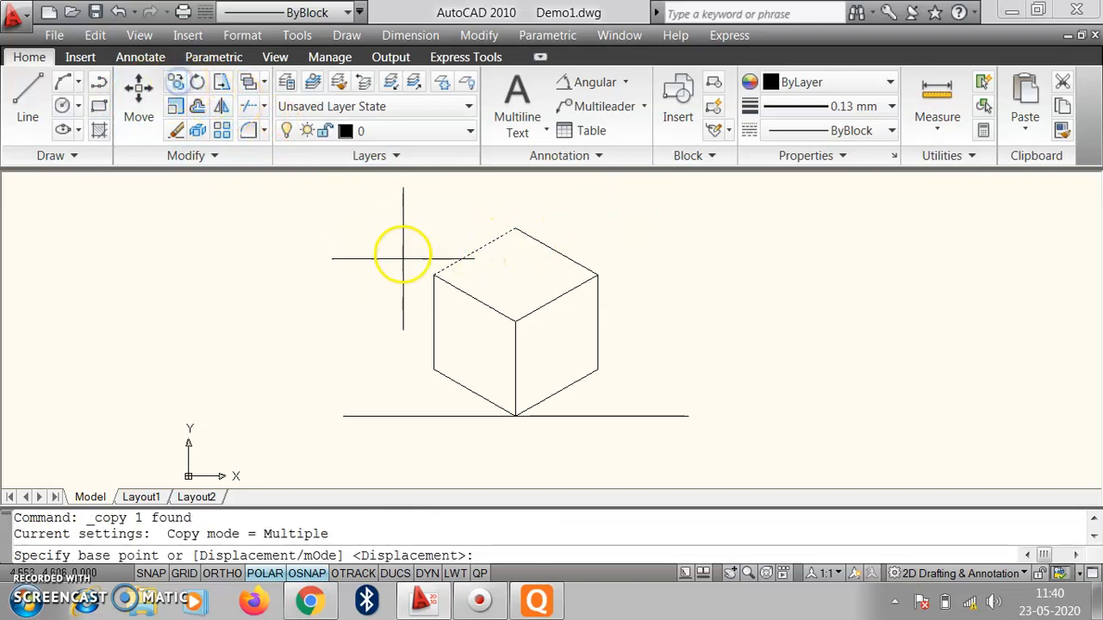
left_click(434, 276)
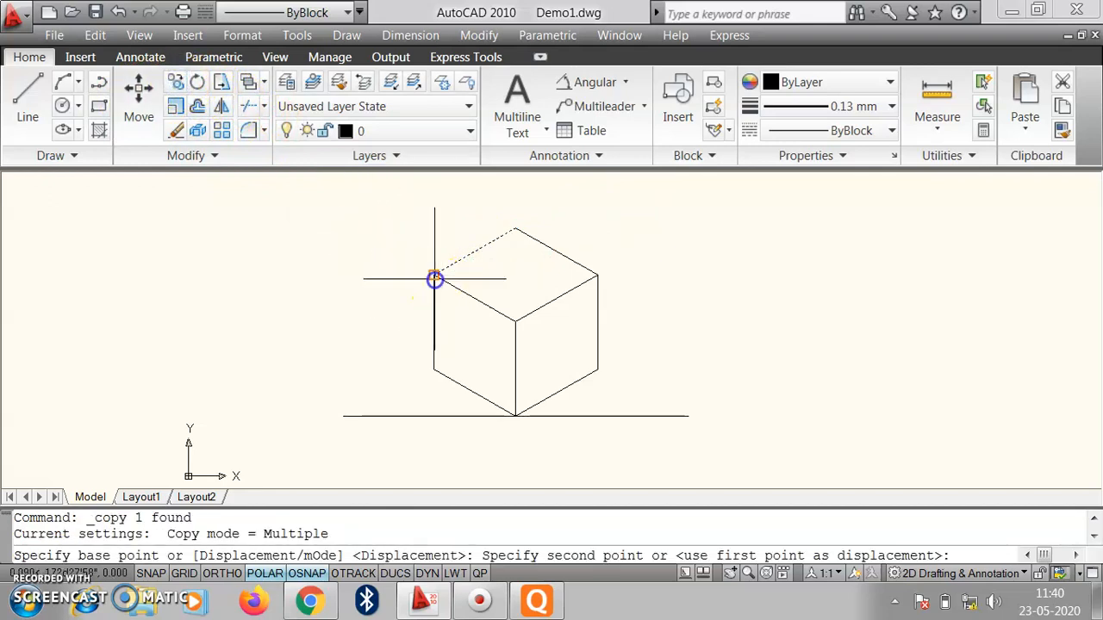
left_click(434, 369)
key("Escape")
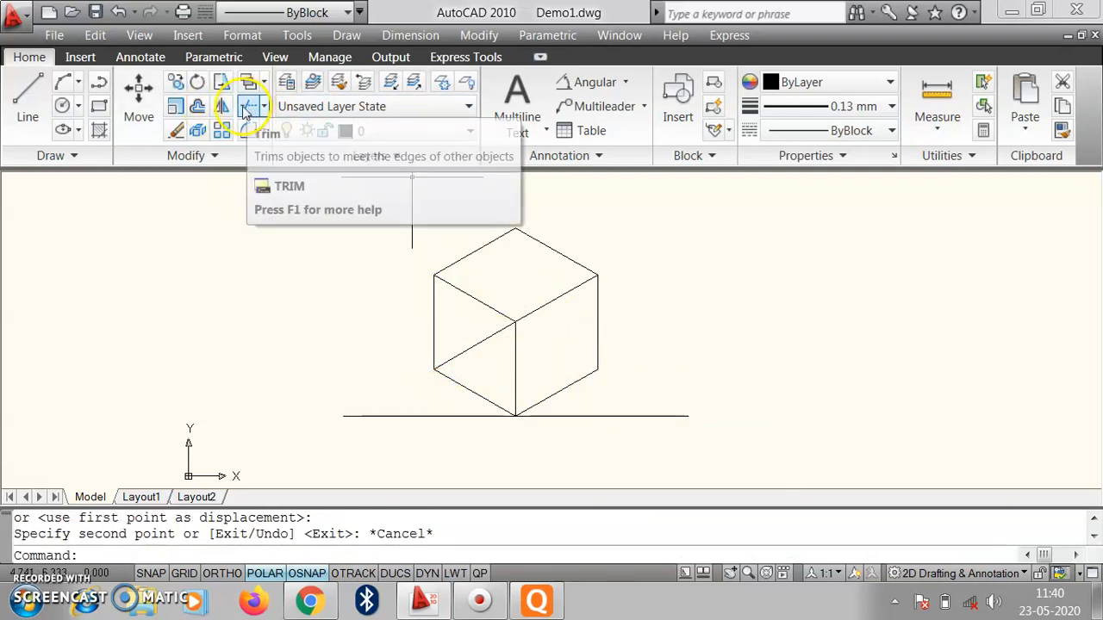
Copy the top face's rear right edge from the box's upper right corner to its lower right corner
left_click(176, 82)
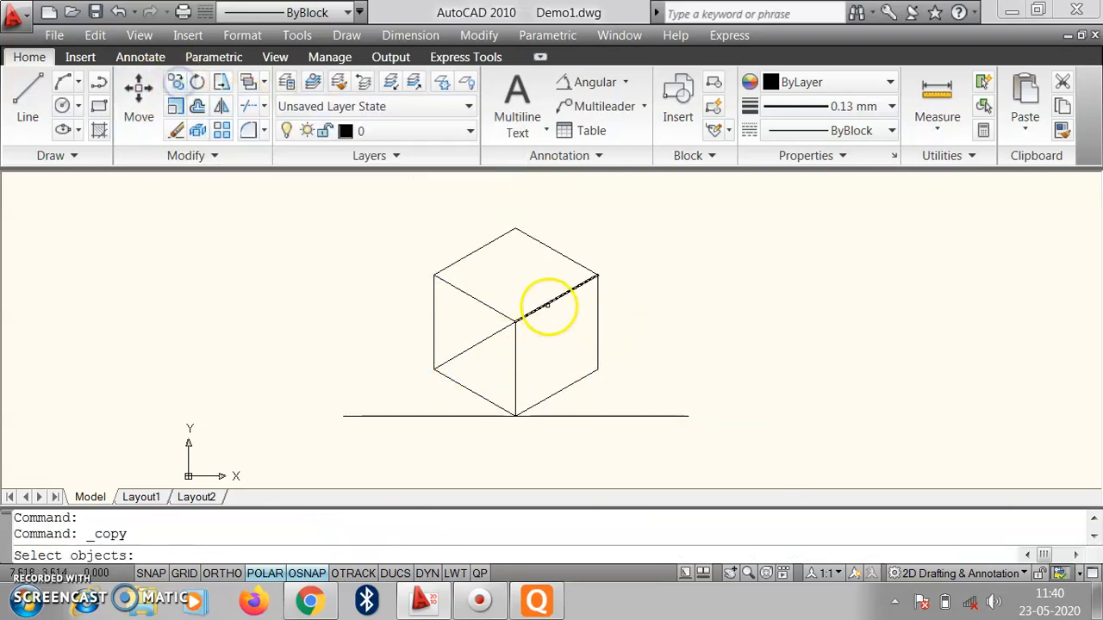
left_click(561, 254)
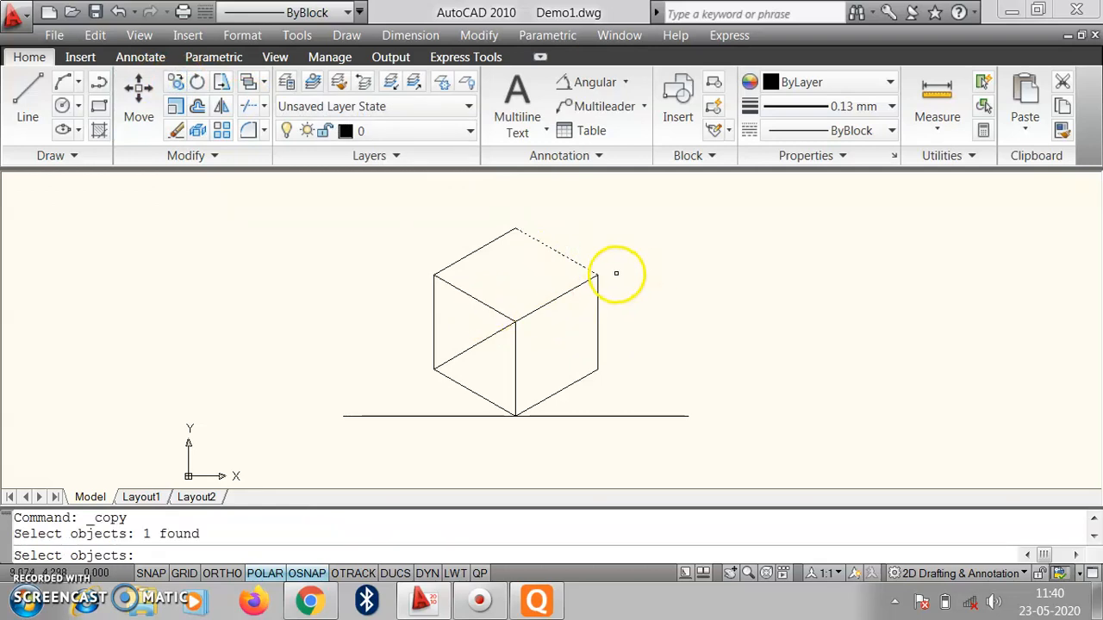
key("Return")
left_click(598, 275)
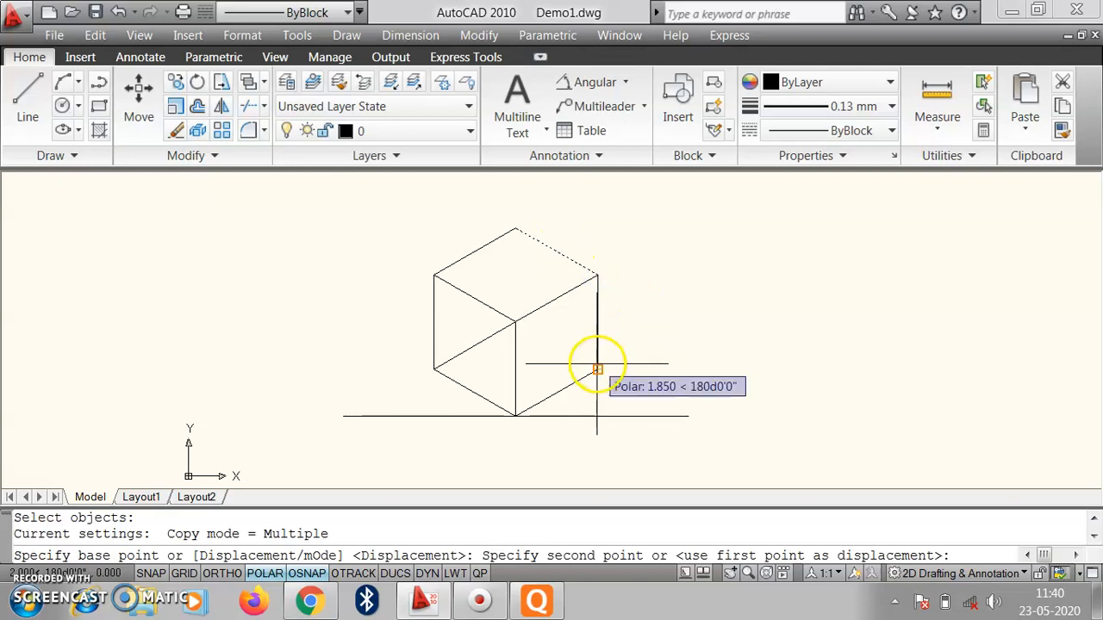
left_click(598, 370)
key("Escape")
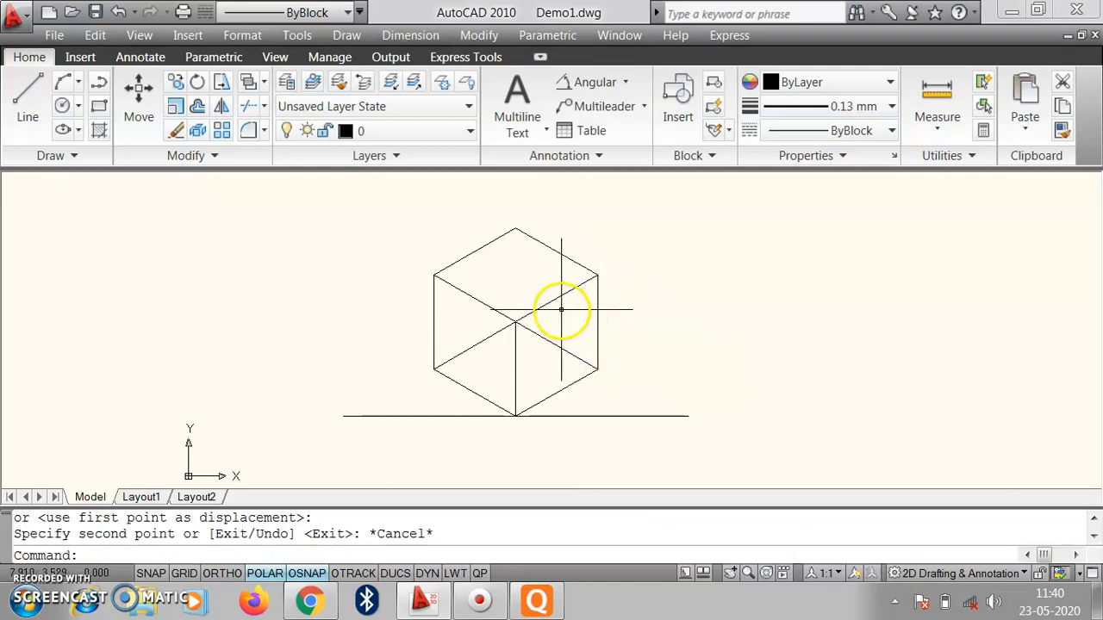
Copy the central vertical edge from its upper endpoint to the apex of the top face
left_click(515, 349)
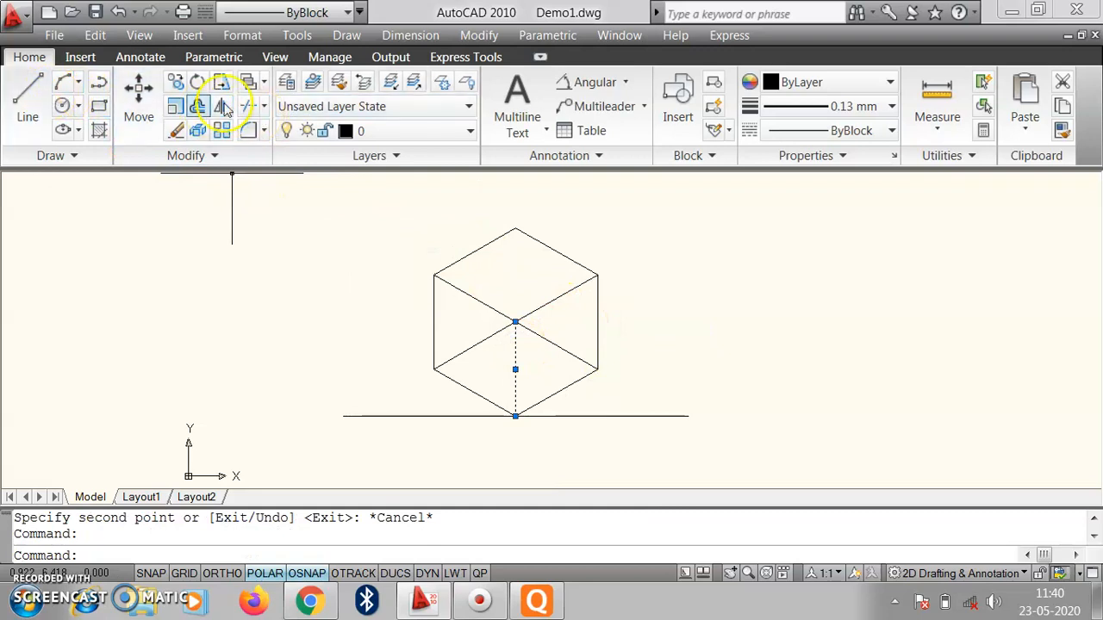
left_click(175, 84)
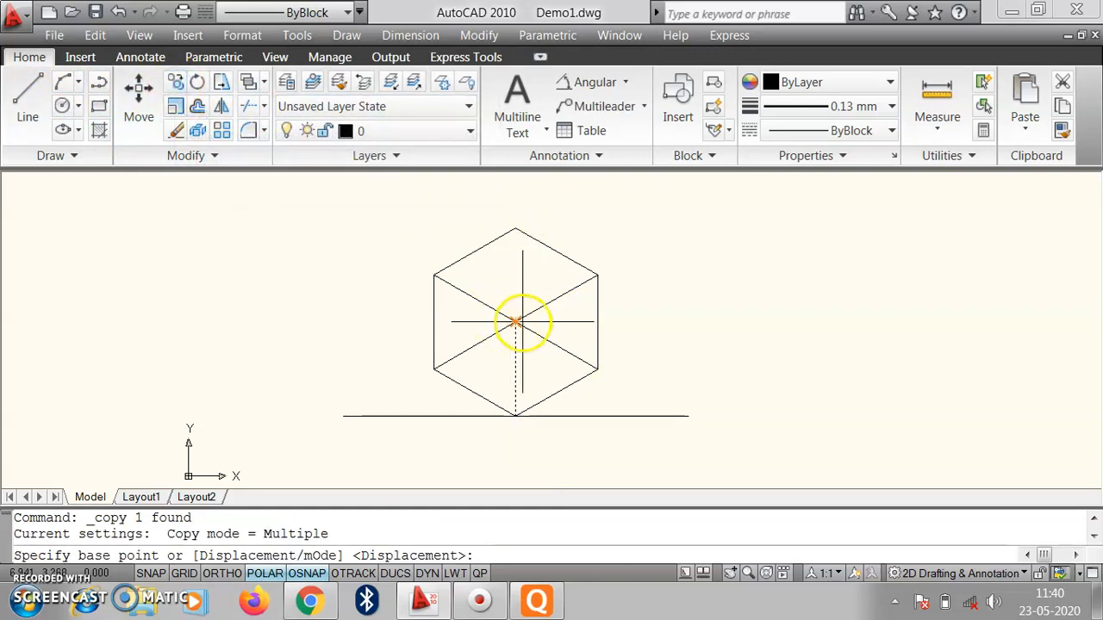
left_click(513, 322)
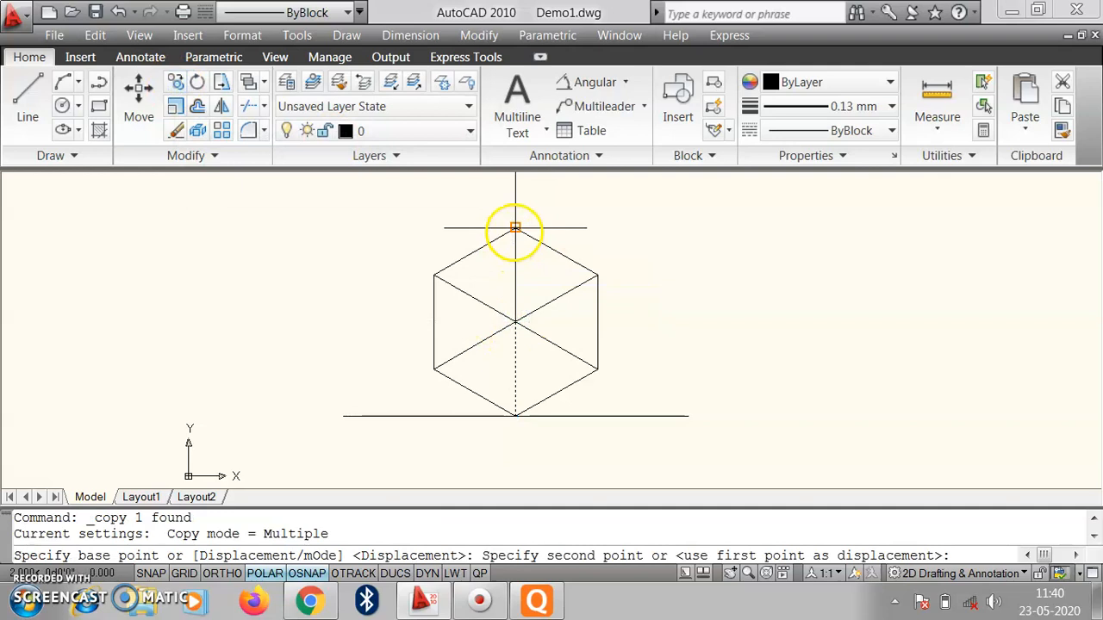
left_click(515, 227)
key("Escape")
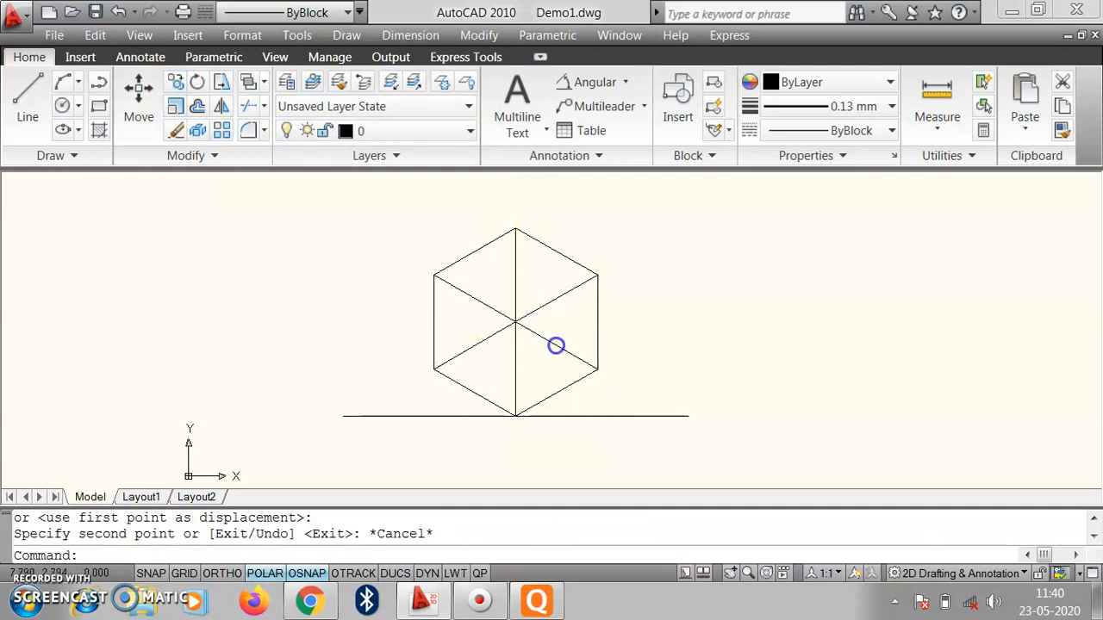
Set the colour of the hidden vertical edge below the box's apex to Red
left_click(555, 346)
left_click(496, 335)
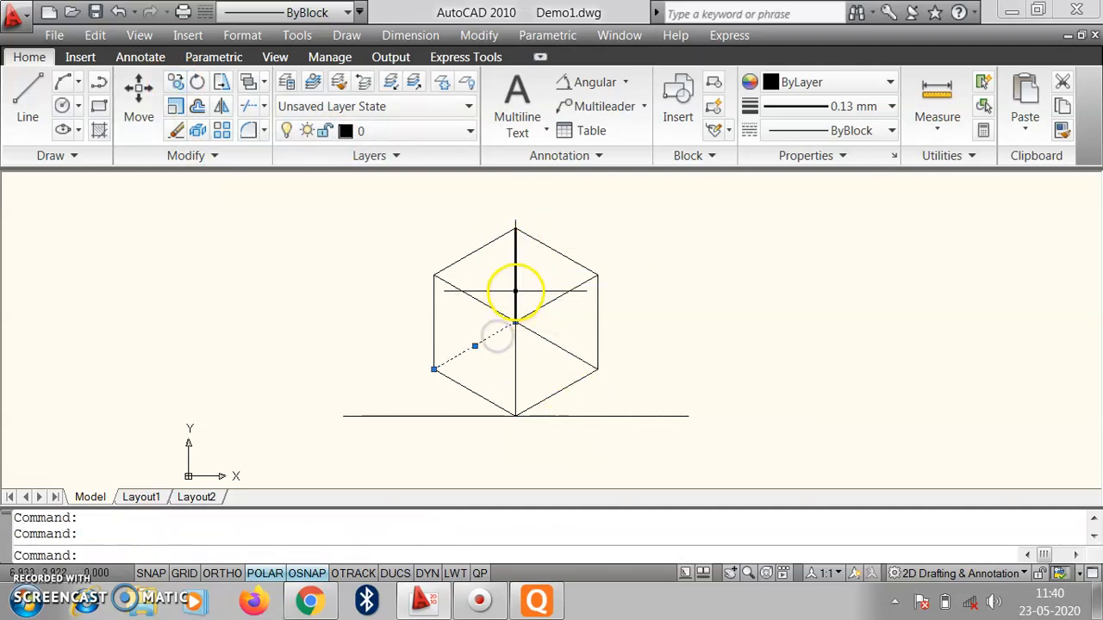
left_click(825, 82)
left_click(801, 159)
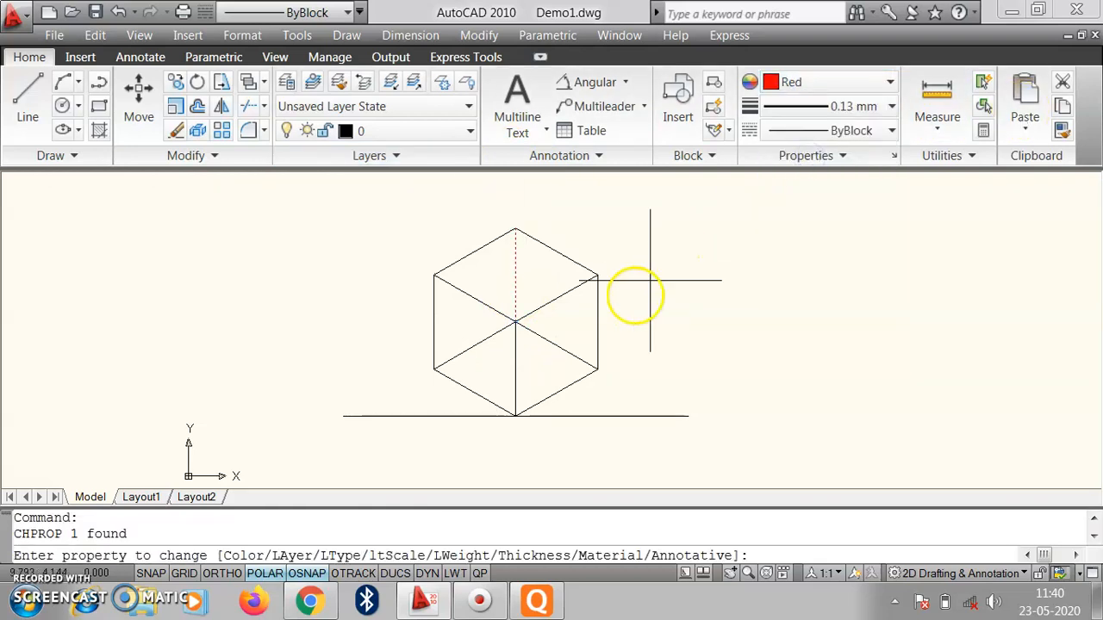
key("Escape")
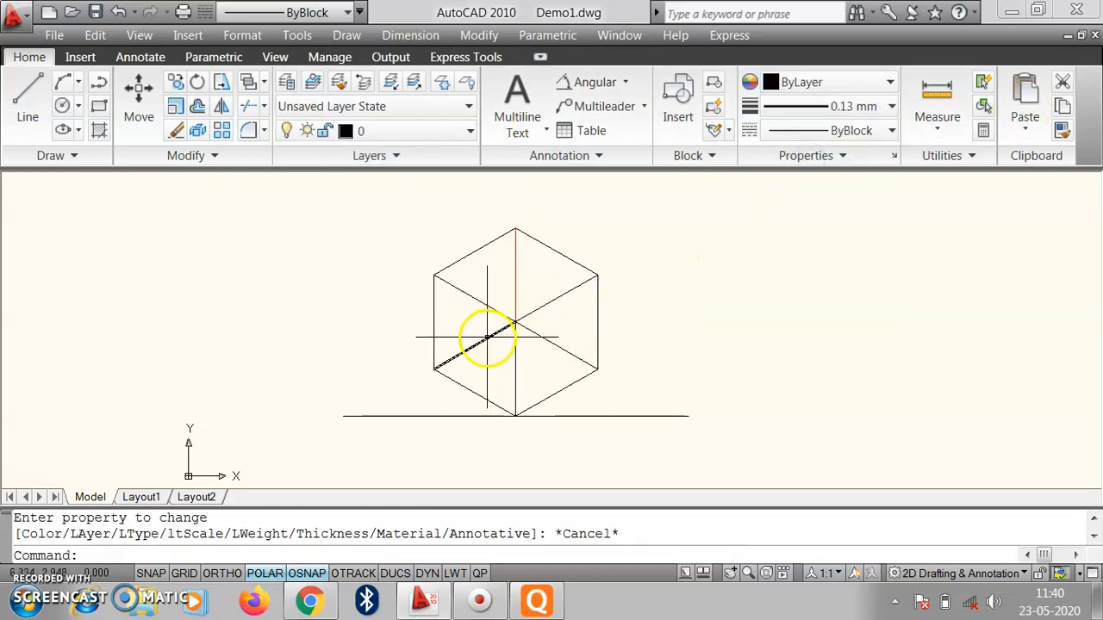
Set the colour of the two hidden sloped edges running from the centre to the lower corners to Red
left_click(485, 340)
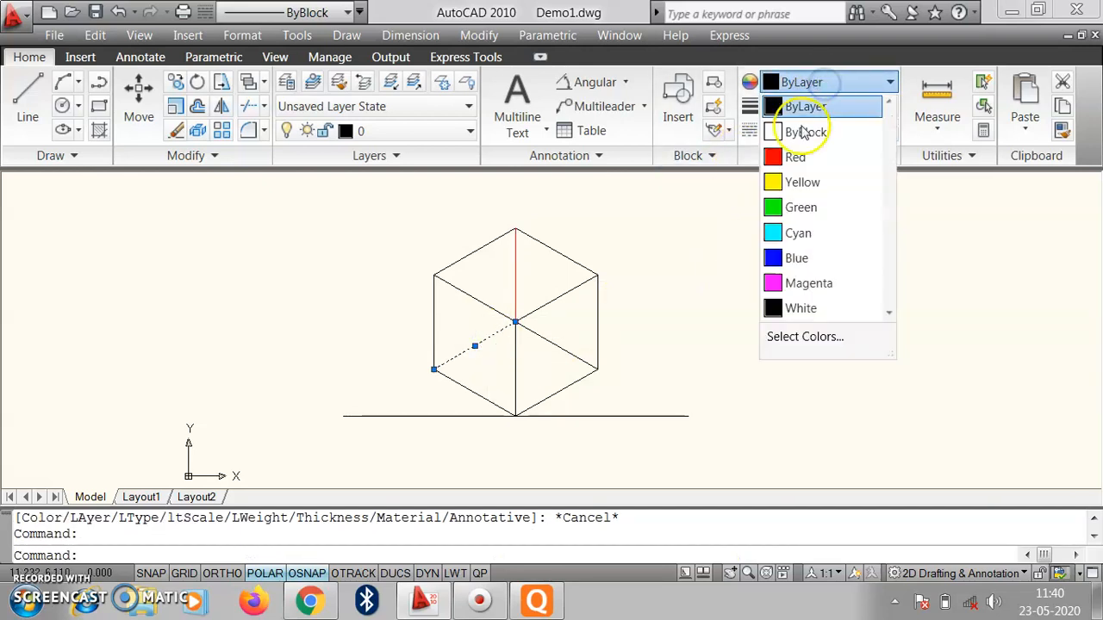
left_click(794, 155)
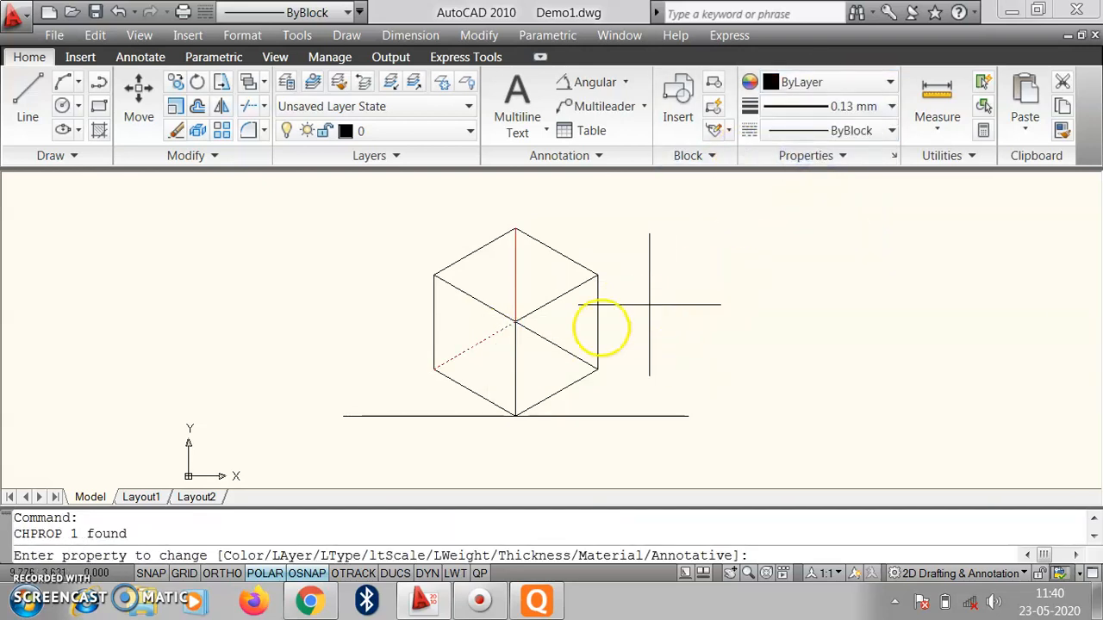
key("Escape")
key("Escape")
left_click(553, 345)
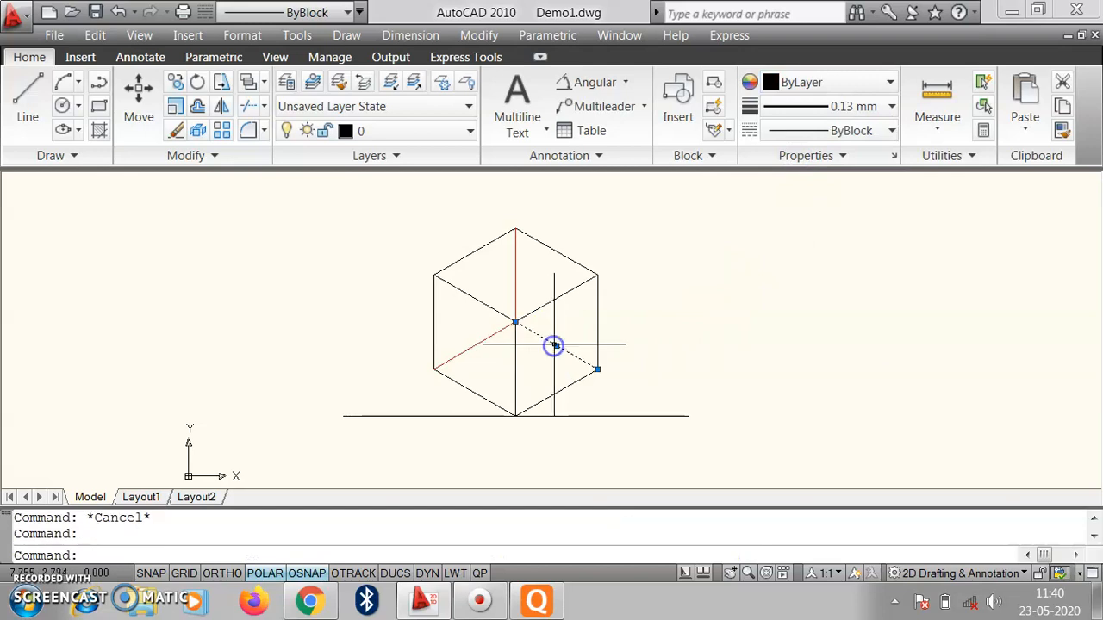
left_click(815, 84)
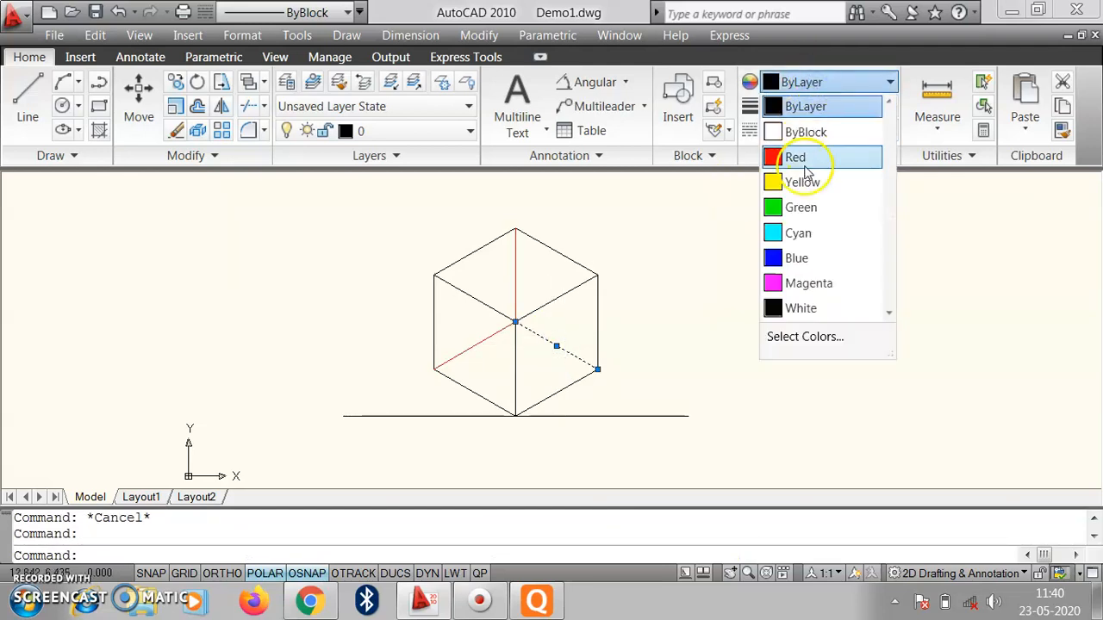
left_click(806, 157)
key("Escape")
key("Escape")
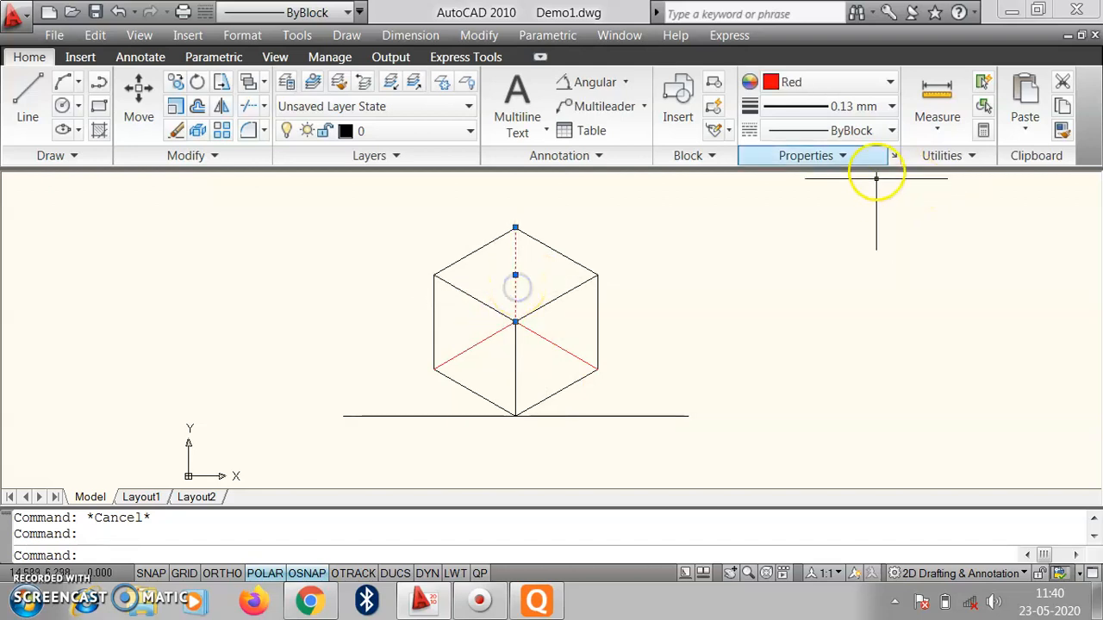
Set the linetype of the hidden vertical edge to ACAD_ISO07W100
left_click(872, 131)
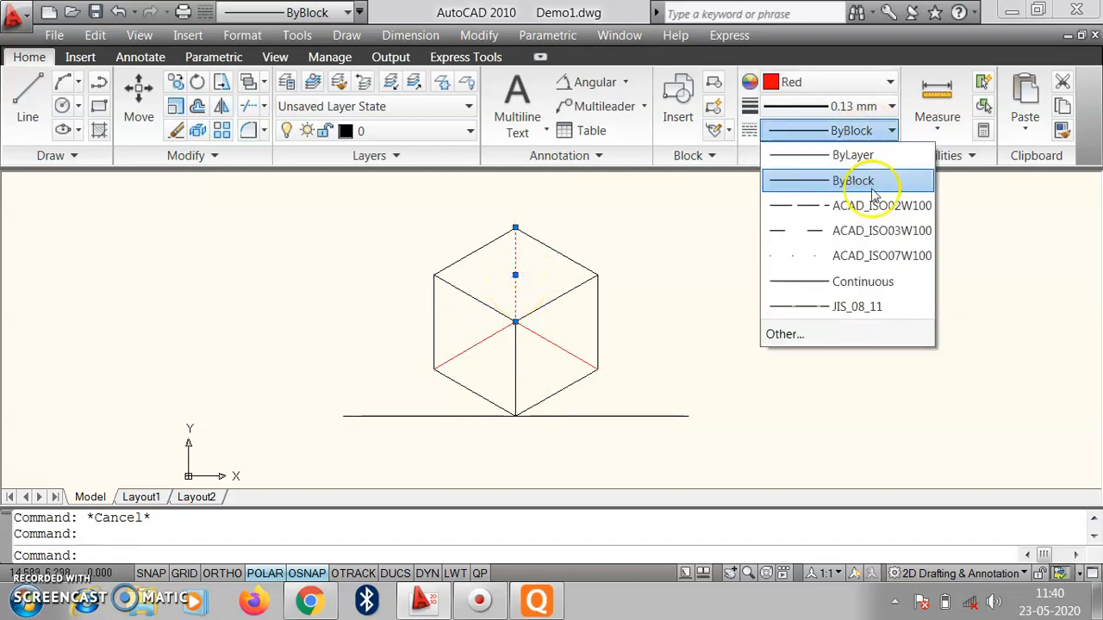
left_click(849, 255)
key("Escape")
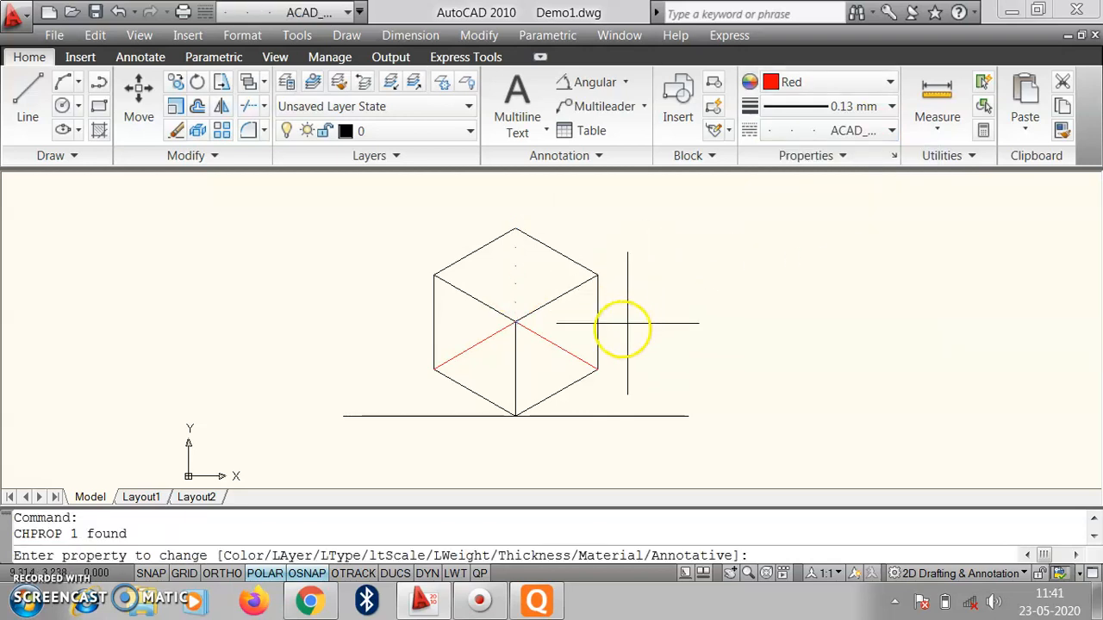
key("Escape")
Set the linetype of the hidden sloped edge running to the lower right corner to ACAD_ISO03W100
left_click(555, 345)
left_click(847, 131)
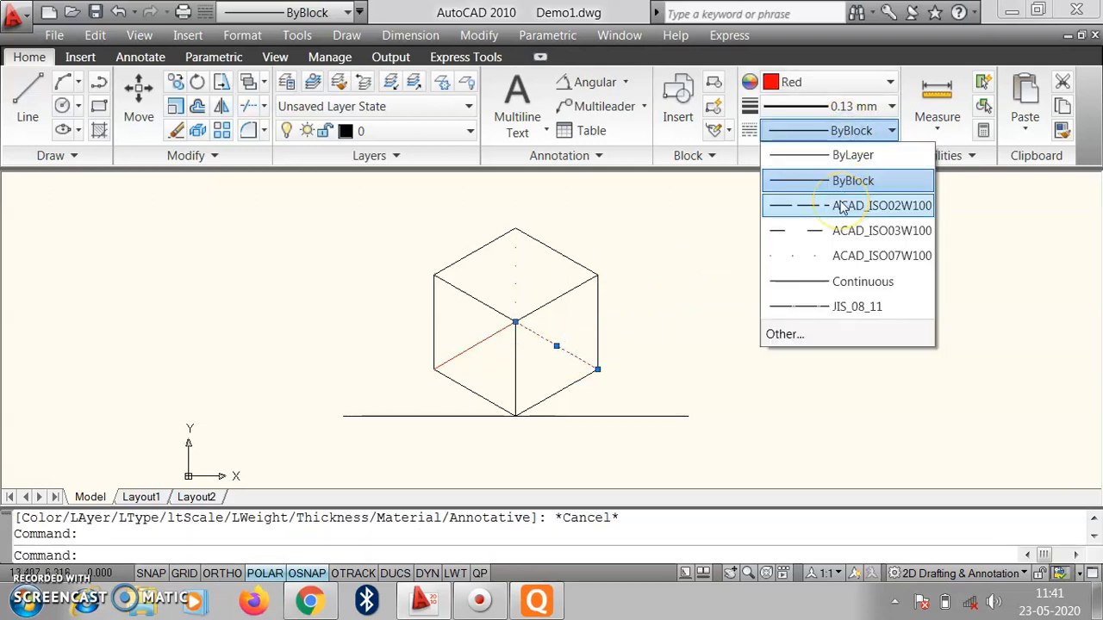
left_click(839, 207)
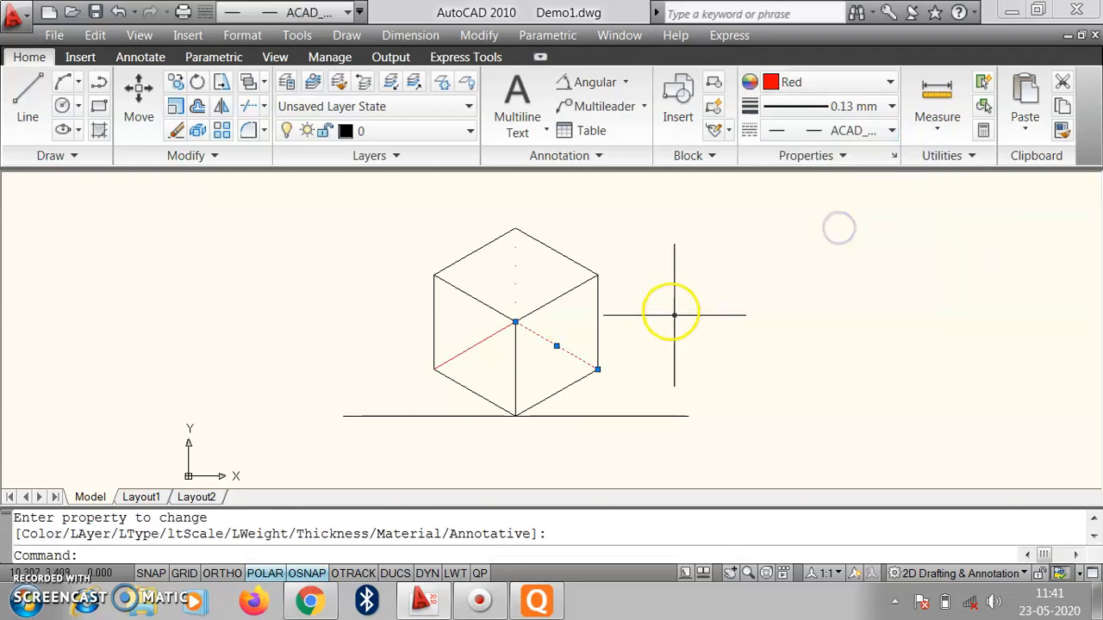
key("Escape")
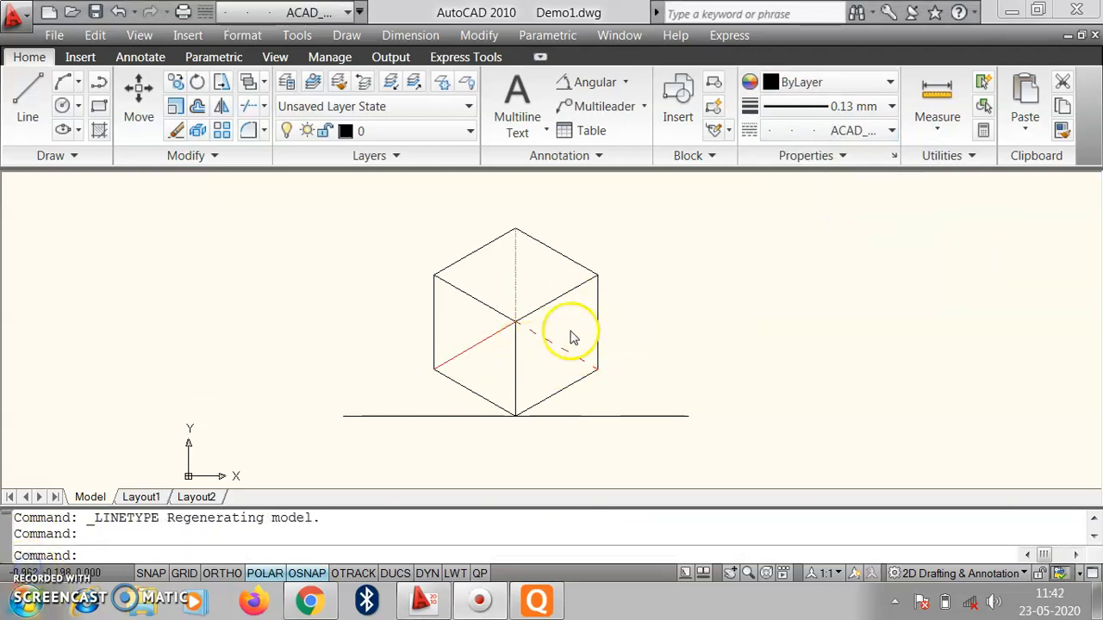
Review the details of the ACAD_ISO02W100 and ACAD_ISO03W100 linetypes in the Linetype Manager
left_click(829, 133)
left_click(800, 335)
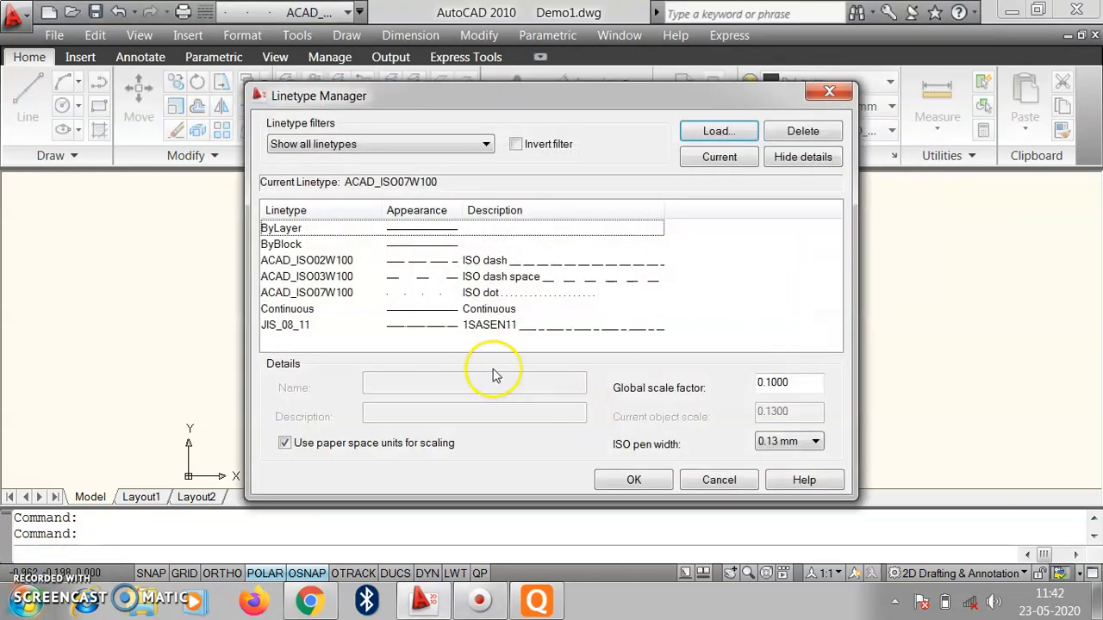
left_click(522, 259)
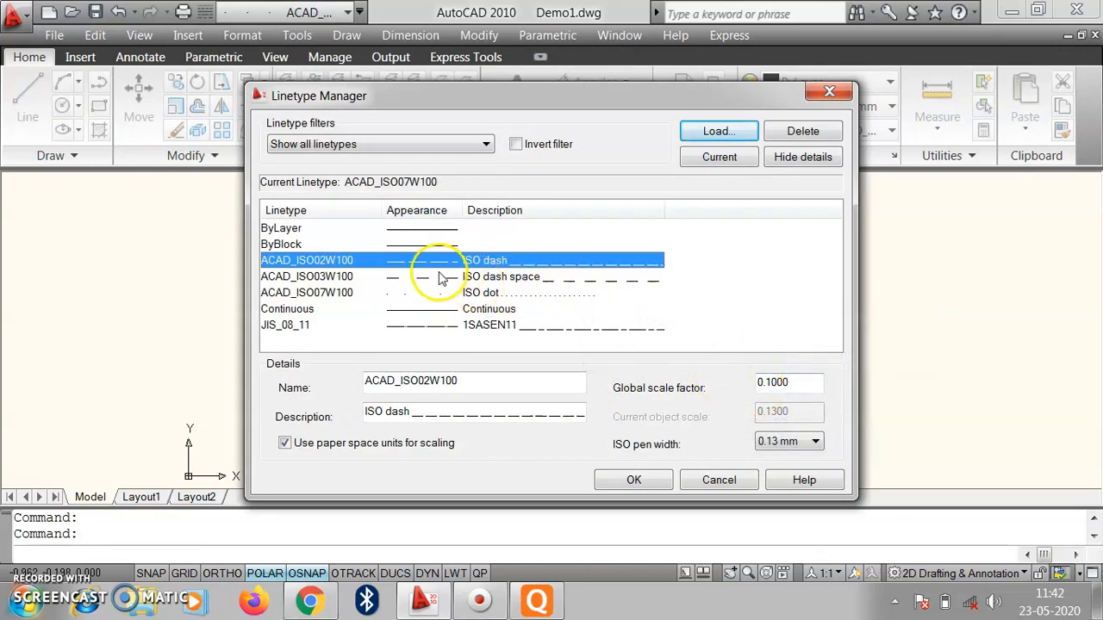
left_click(569, 278)
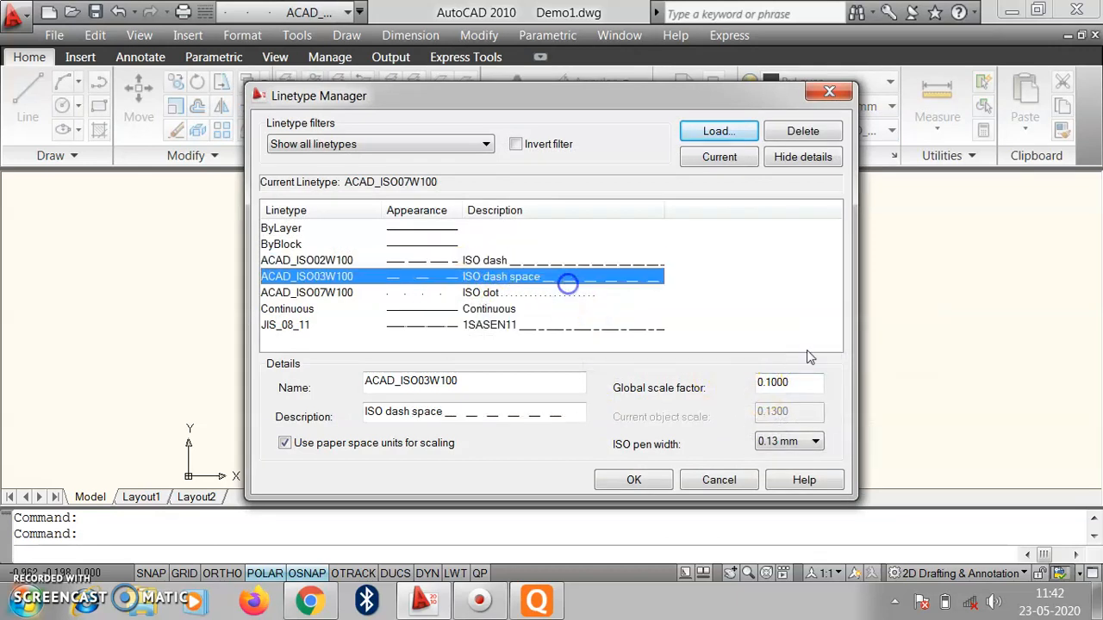
left_click(636, 481)
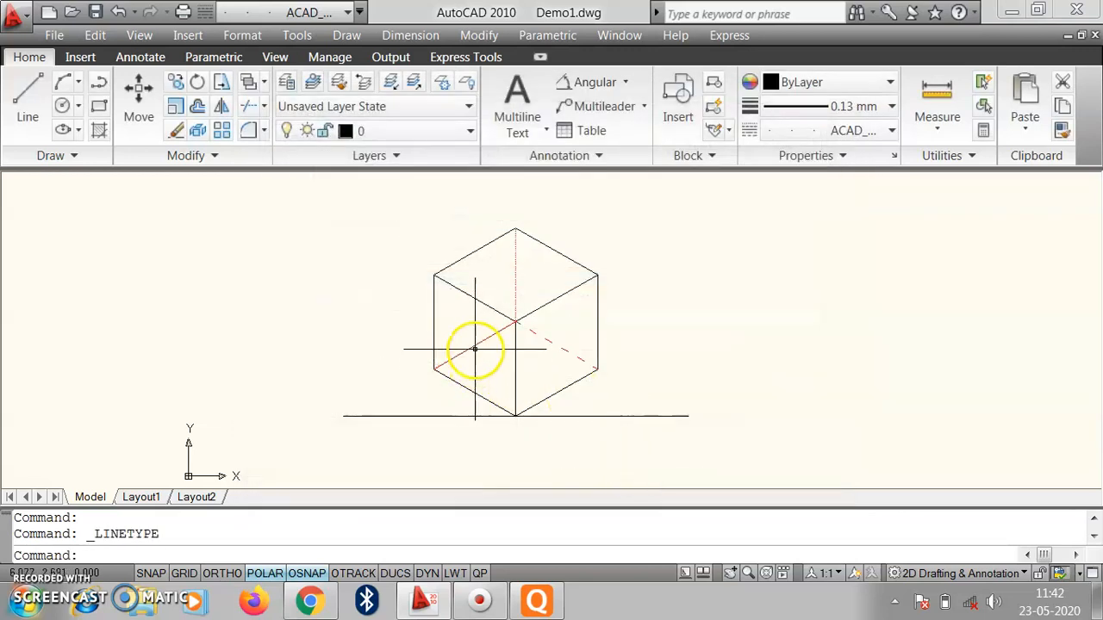
Set the linetype of the hidden sloped edge running from the centre to the lower left corner to ACAD_ISO03W100
left_click(477, 344)
left_click(853, 130)
left_click(868, 230)
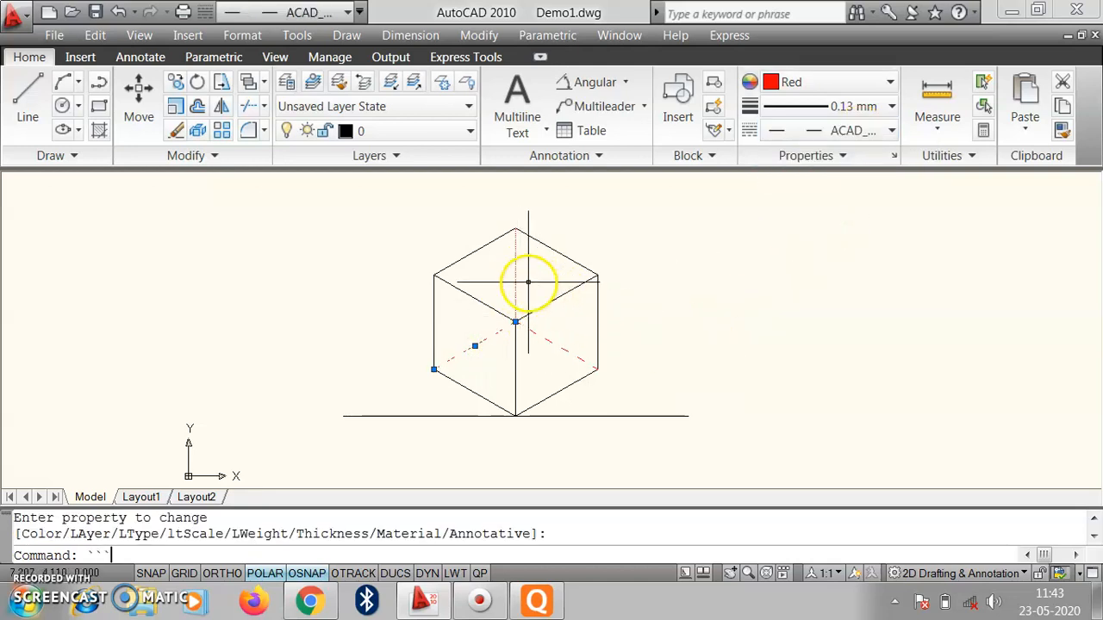
key("Escape")
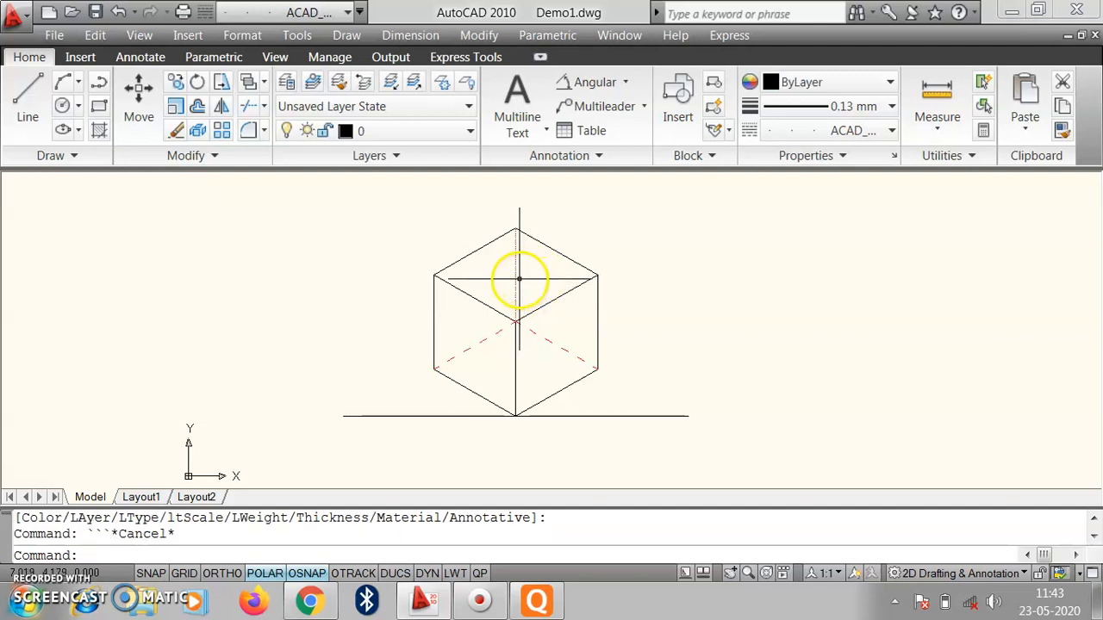
Set the linetype of the hidden vertical edge below the box's apex to ACAD_ISO03W100
left_click(518, 278)
left_click(830, 132)
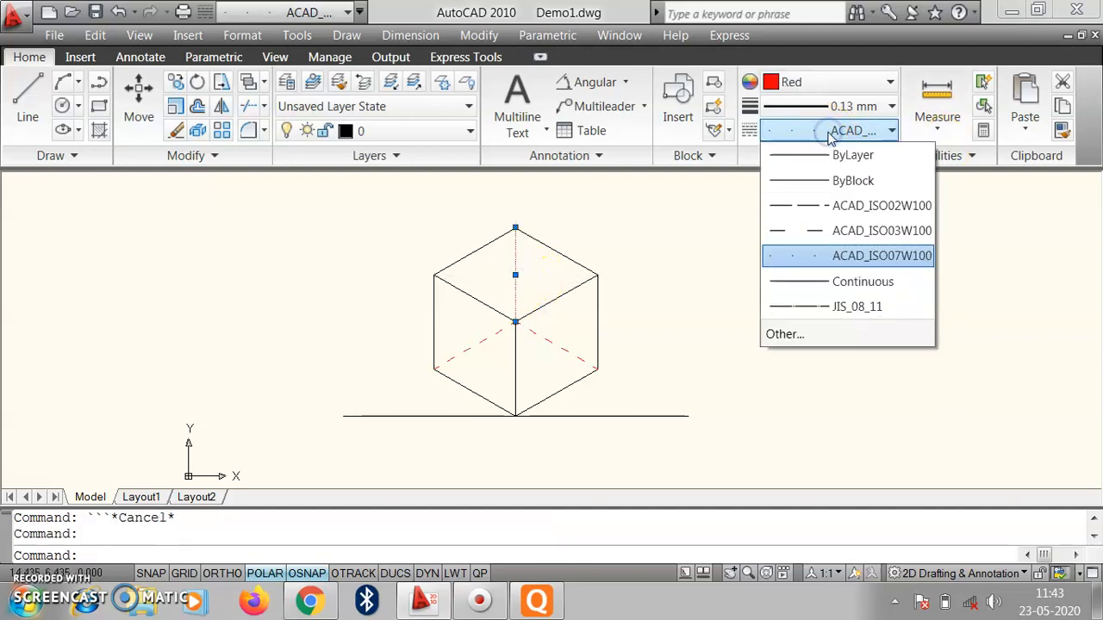
left_click(814, 229)
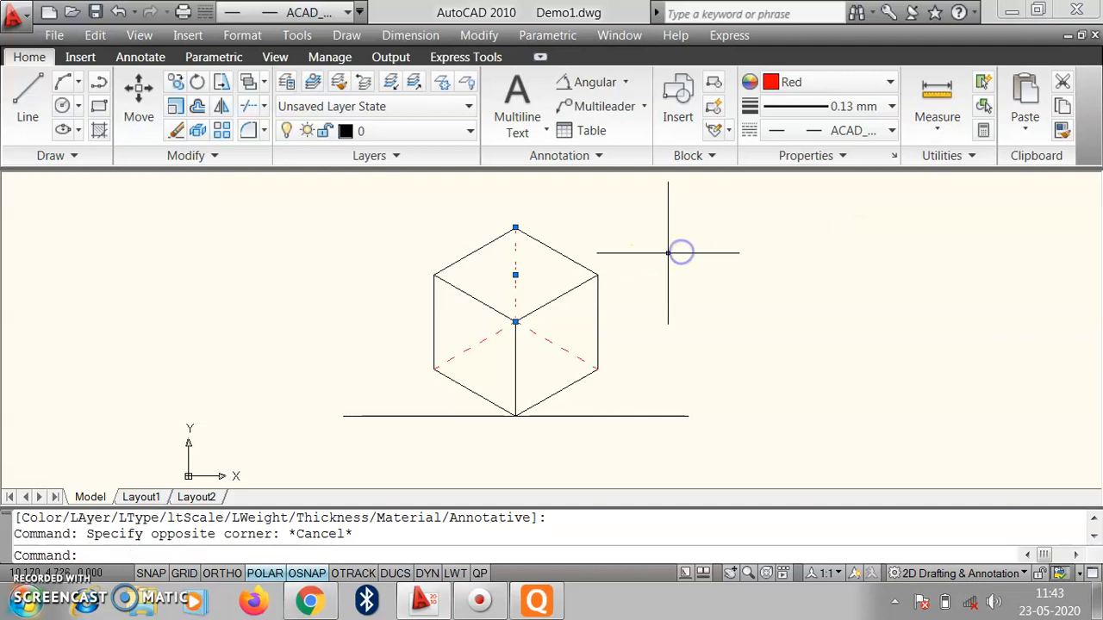
key("Escape")
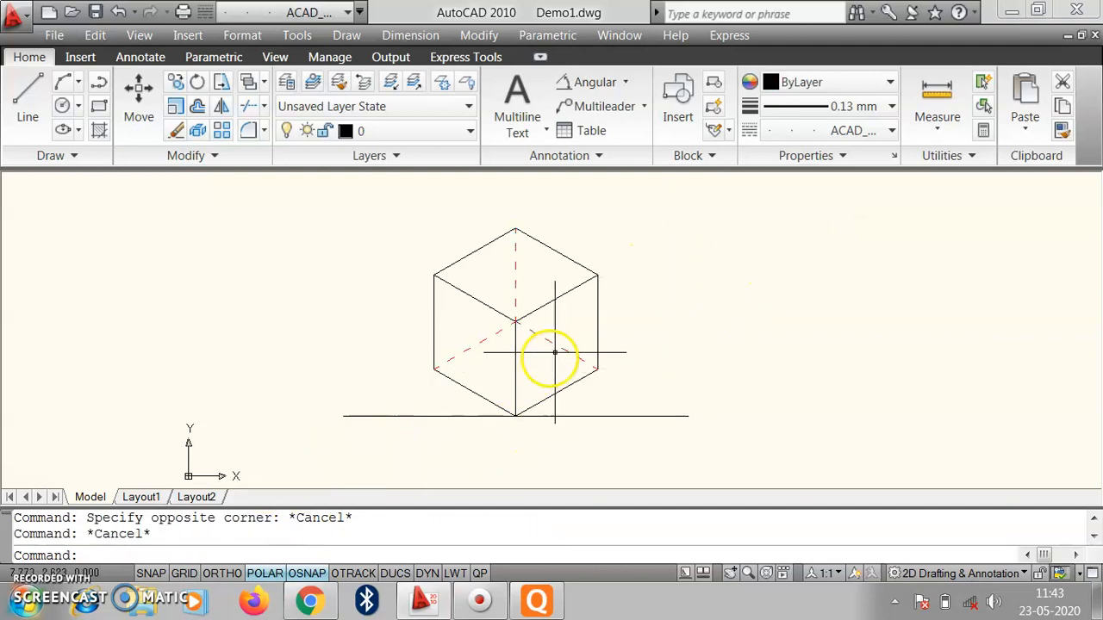
left_click(589, 416)
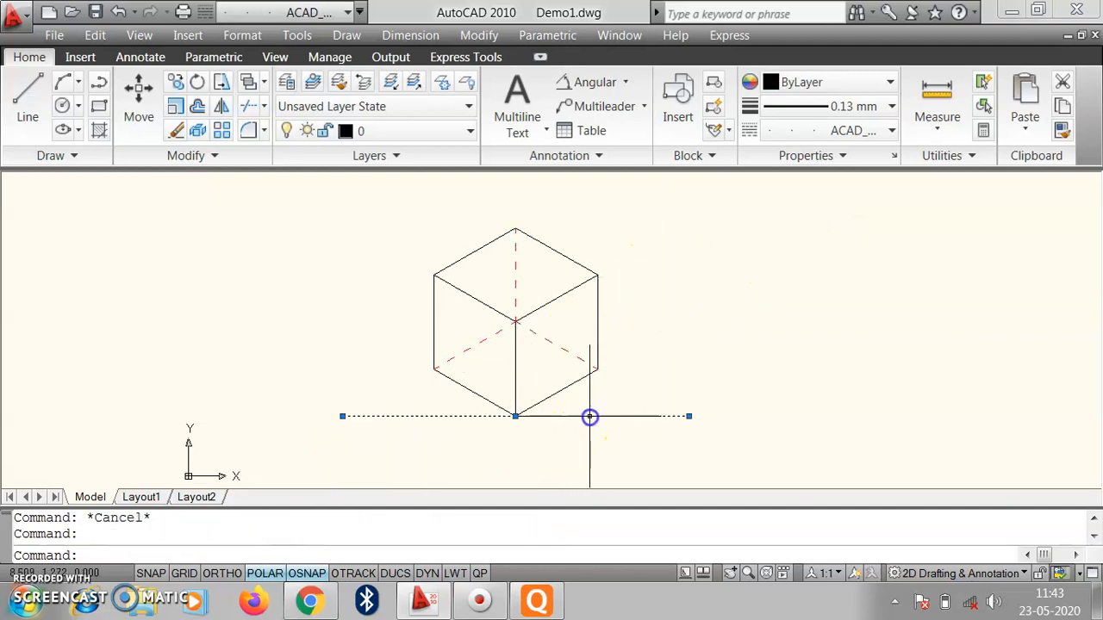
left_click(245, 518)
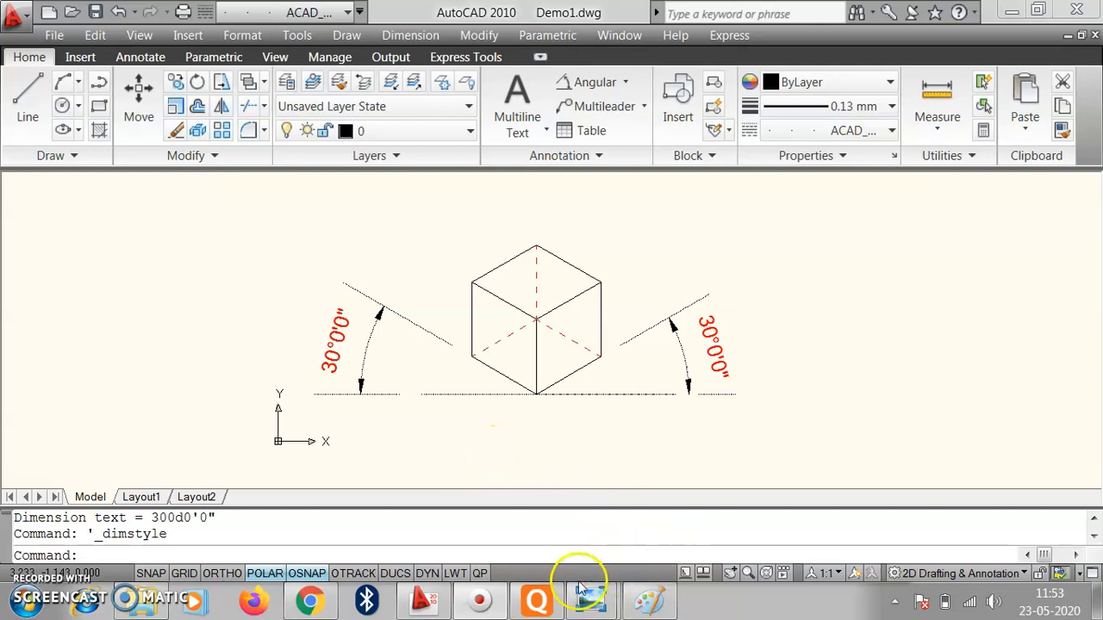
Switch to Paint to view the Assignment 7 reference drawing with its orthographic and isometric views
left_click(638, 605)
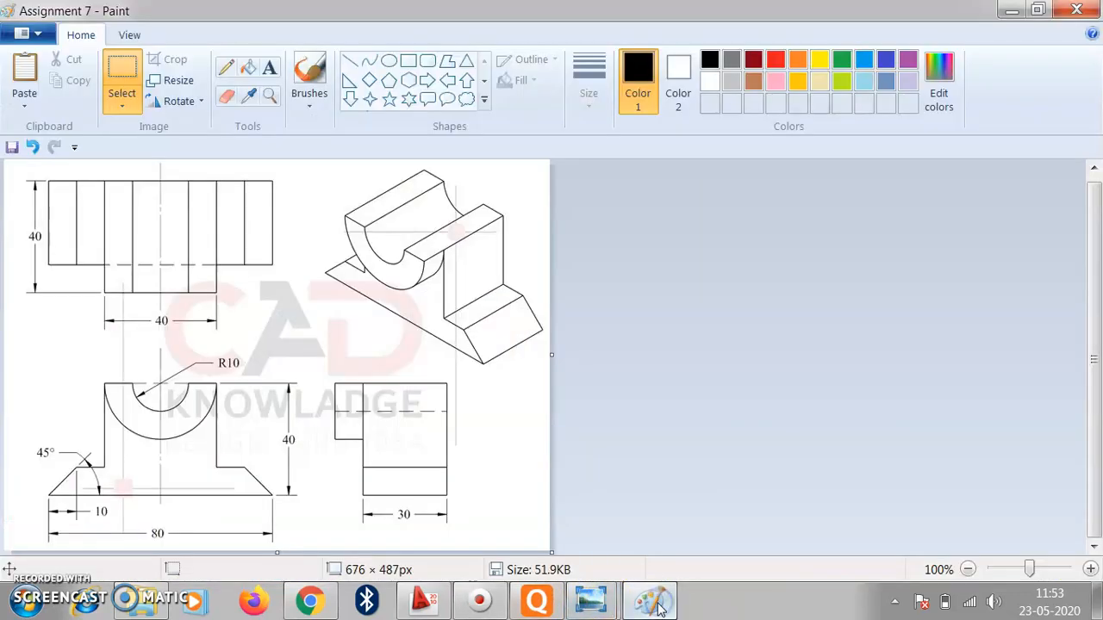